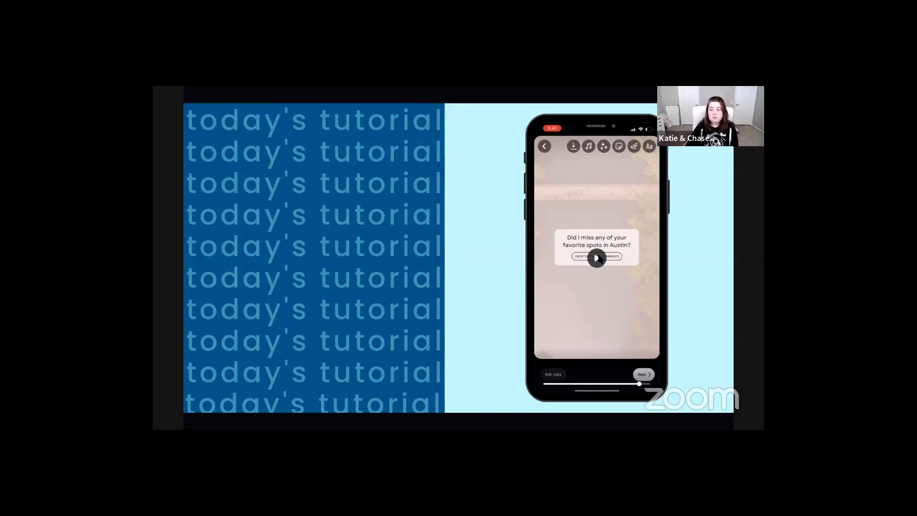
- Leave the presentation, create a new Instagram Reel design (1080 × 1920 px), and title it Local Coffee Shop Reel
click(483, 216)
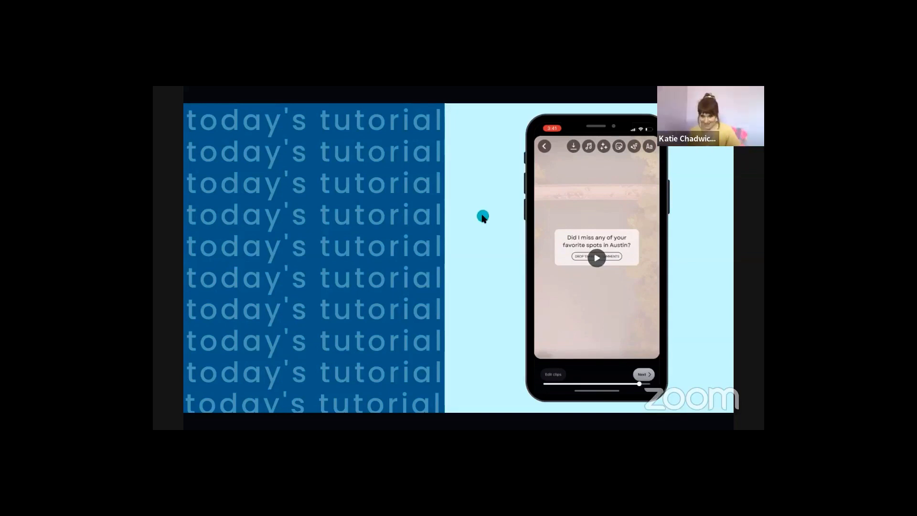
key(Escape)
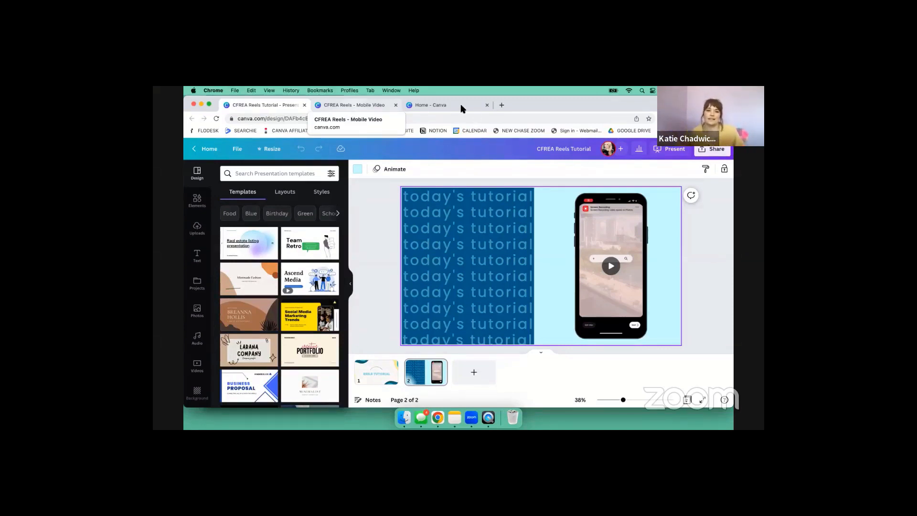
click(477, 106)
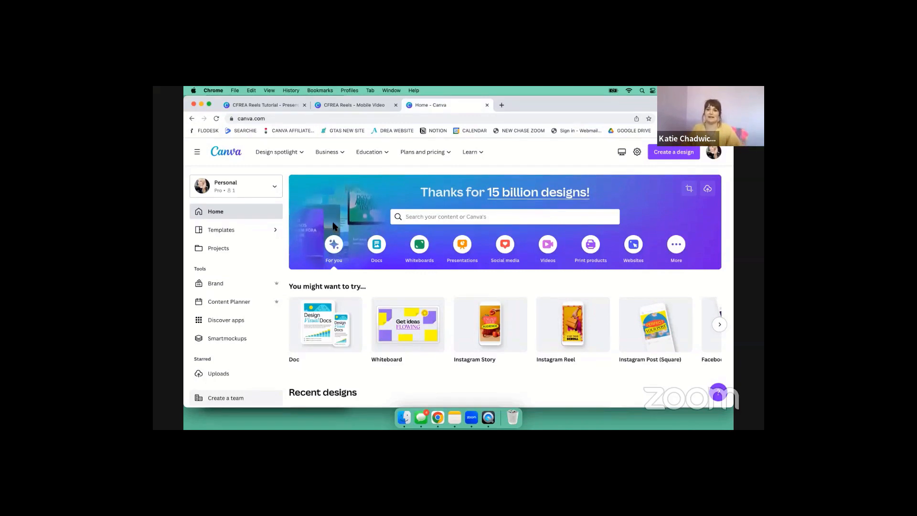
click(688, 158)
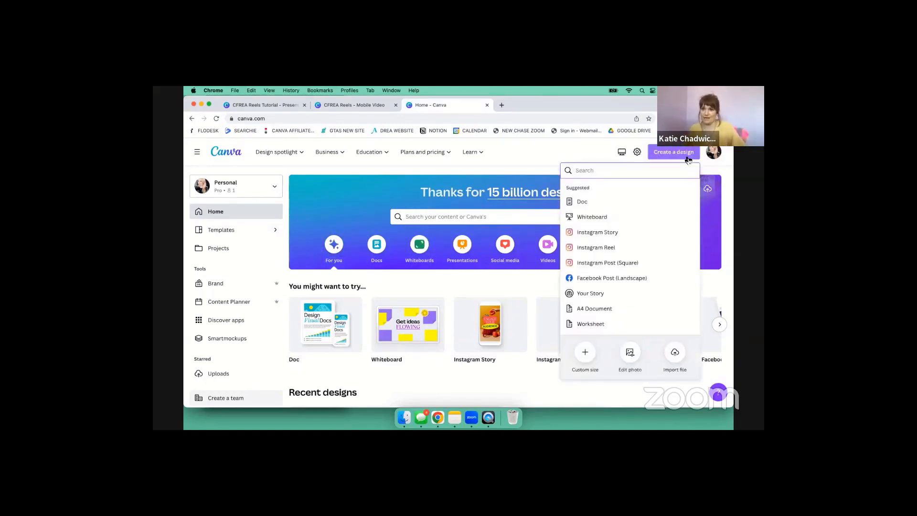
text(reel)
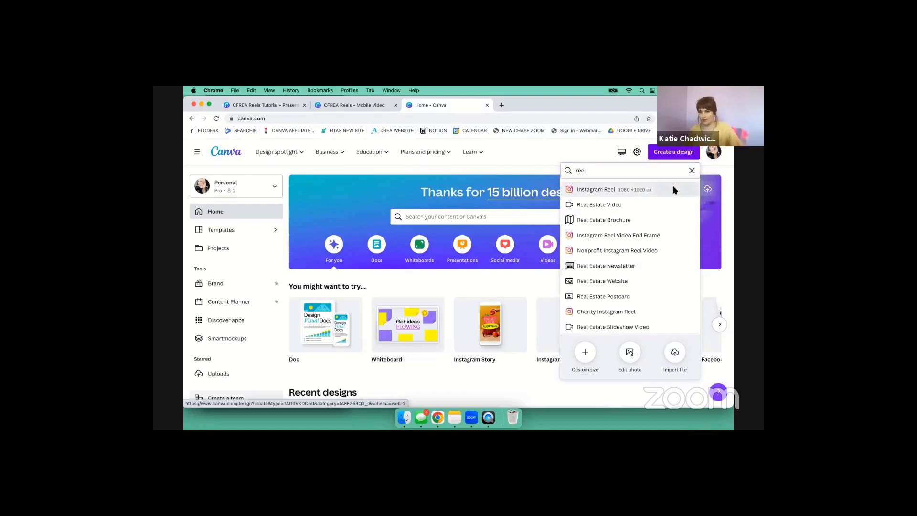
click(673, 187)
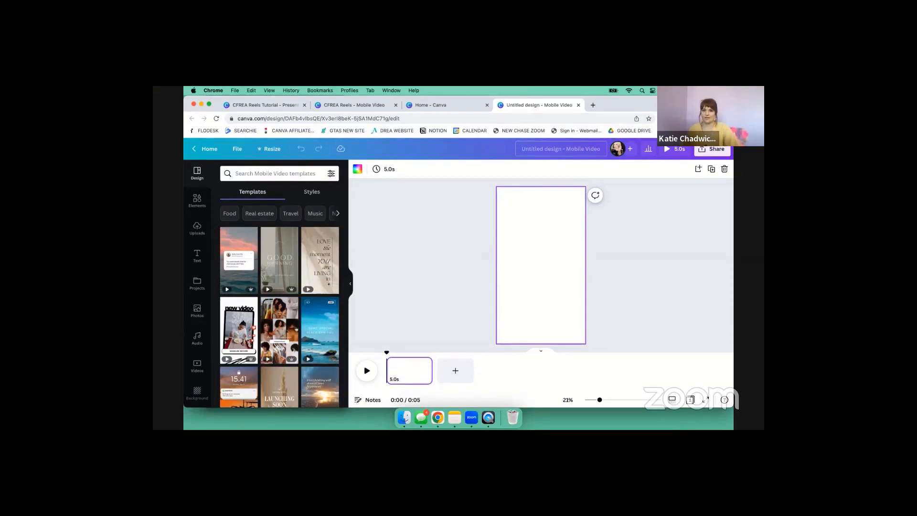
text(Local Co)
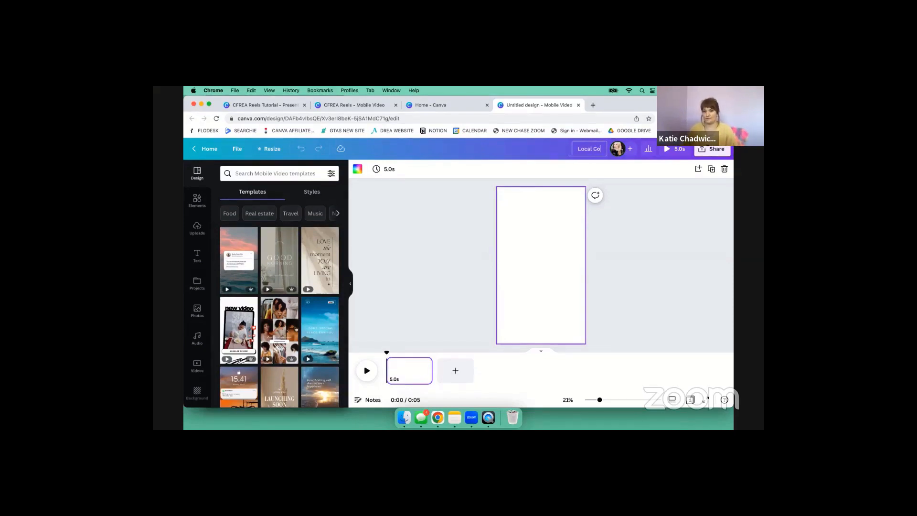
text(ffee Shop Reel)
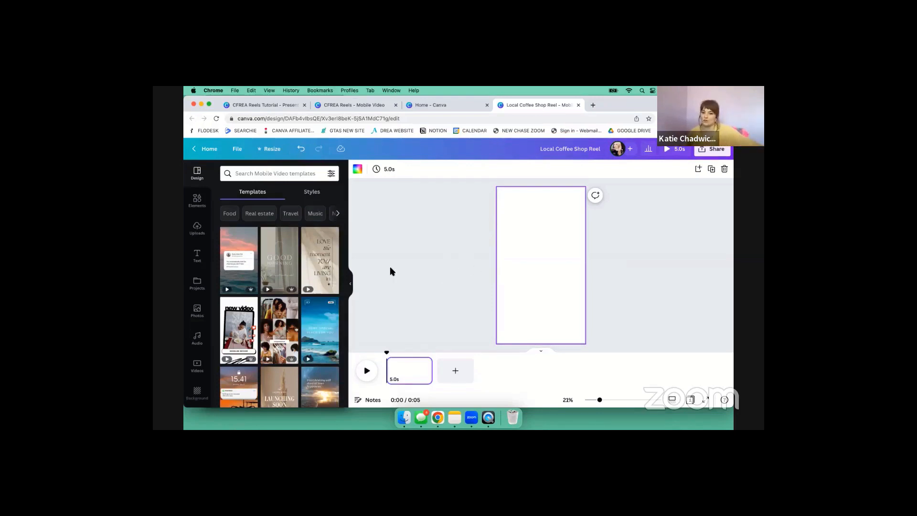
- Browse the suggested mobile video templates for a suitable reel layout
scroll(300, 298, down, 3)
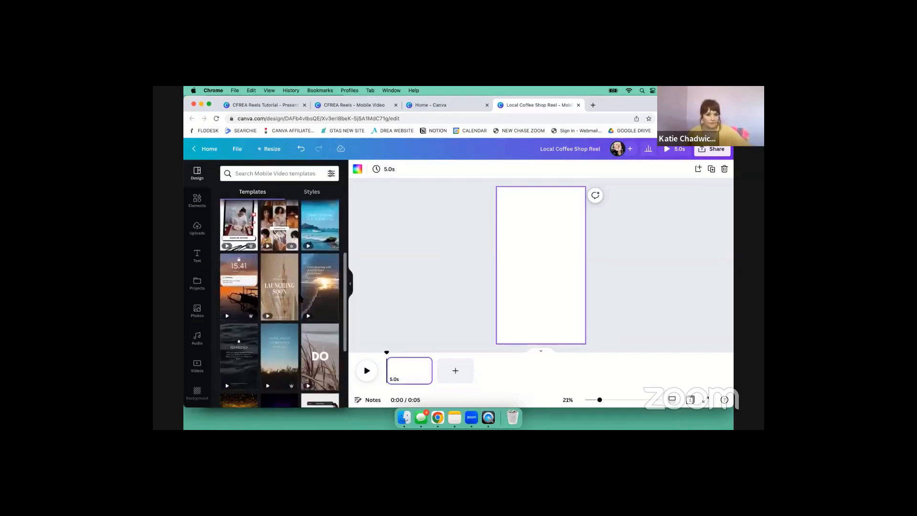
scroll(267, 239, up, 3)
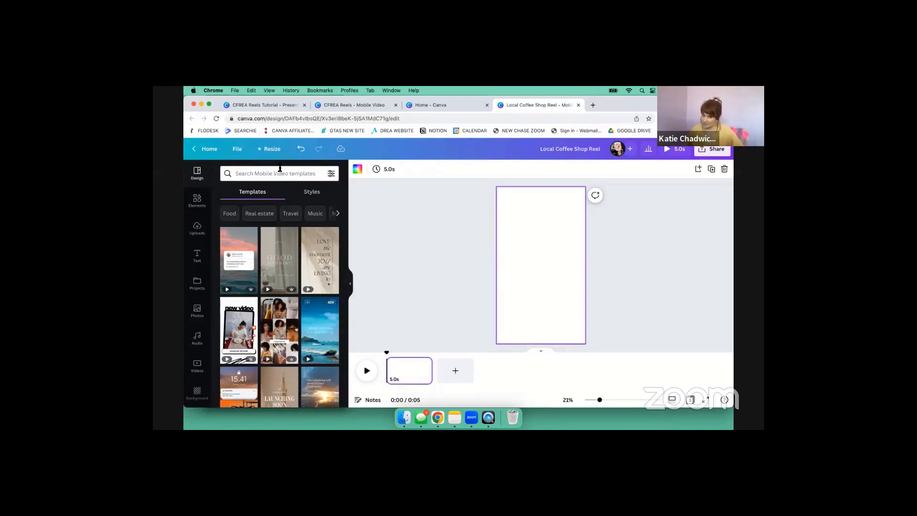
scroll(279, 310, down, 5)
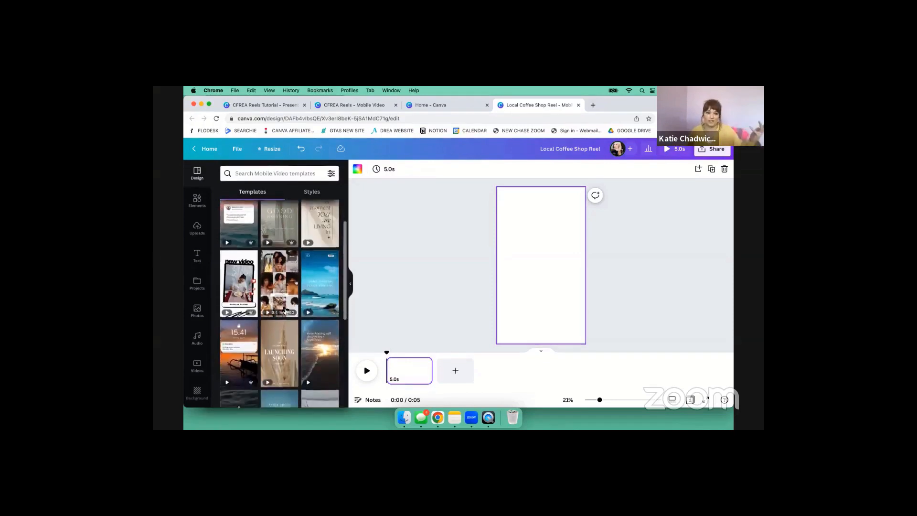
scroll(278, 311, down, 4)
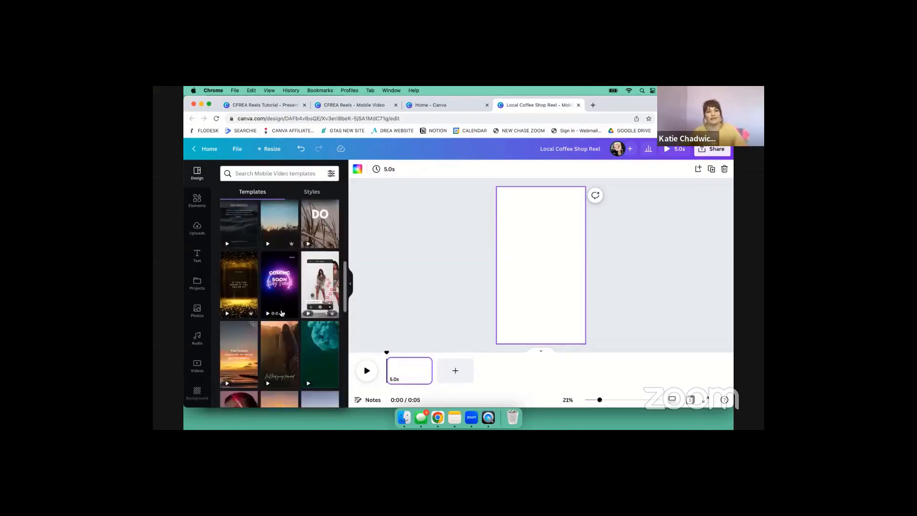
scroll(285, 317, down, 4)
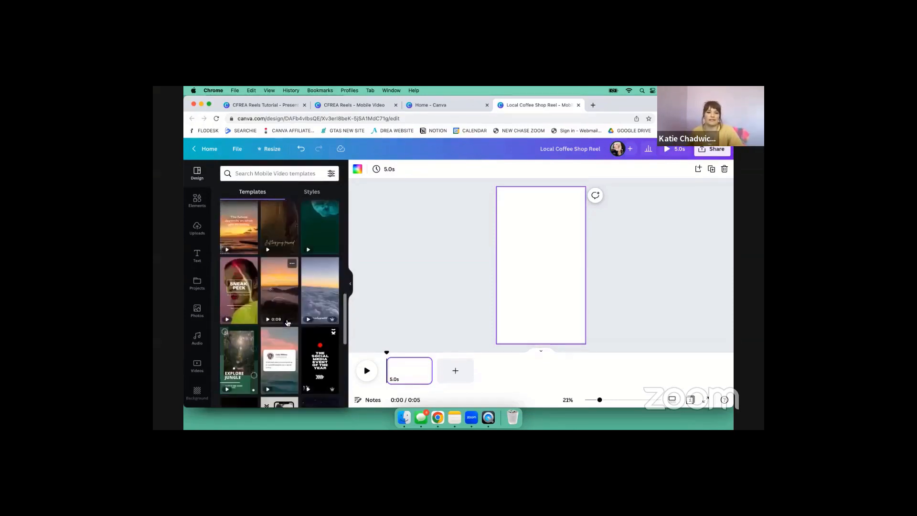
scroll(287, 321, down, 4)
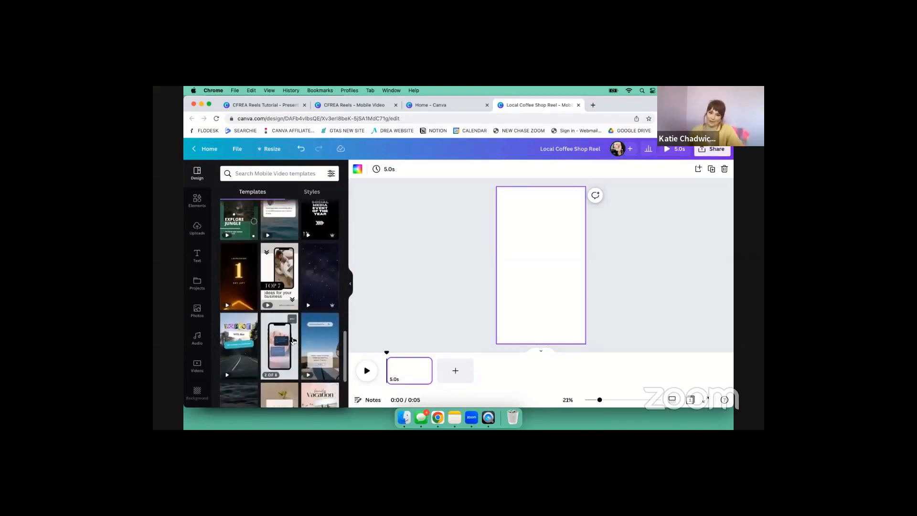
scroll(295, 340, down, 2)
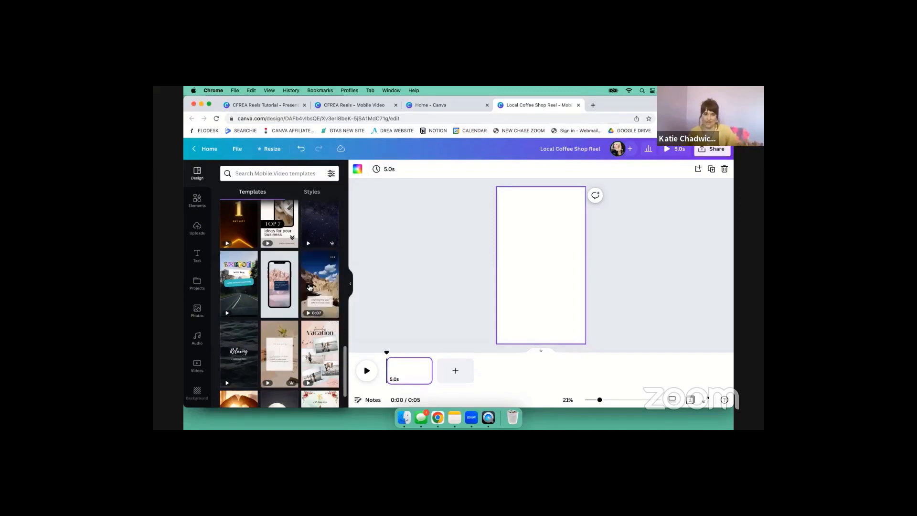
- View the full keyword list of the White Digital UI Travel Creator Instagram Reel template
click(333, 258)
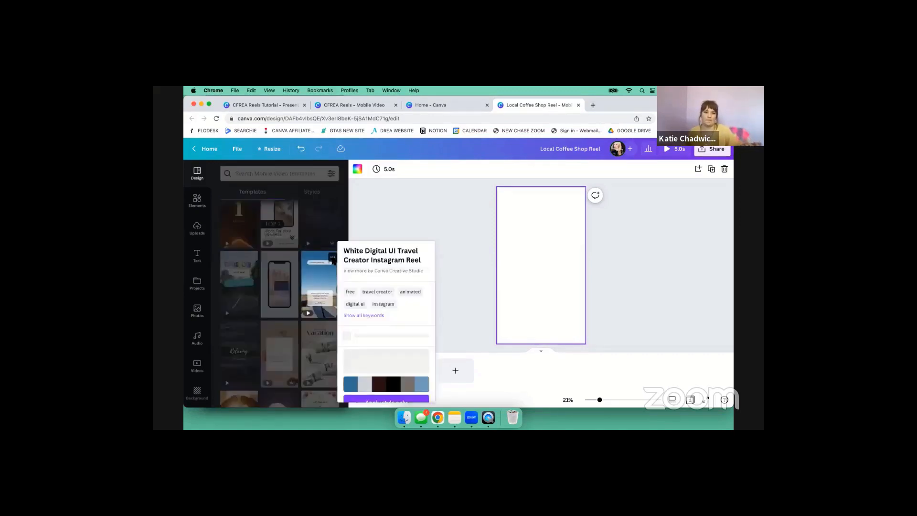
click(360, 317)
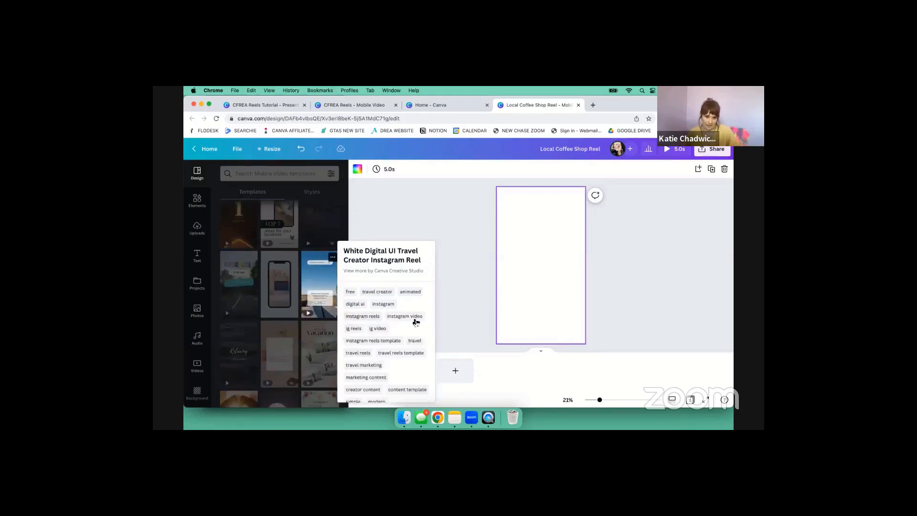
click(303, 290)
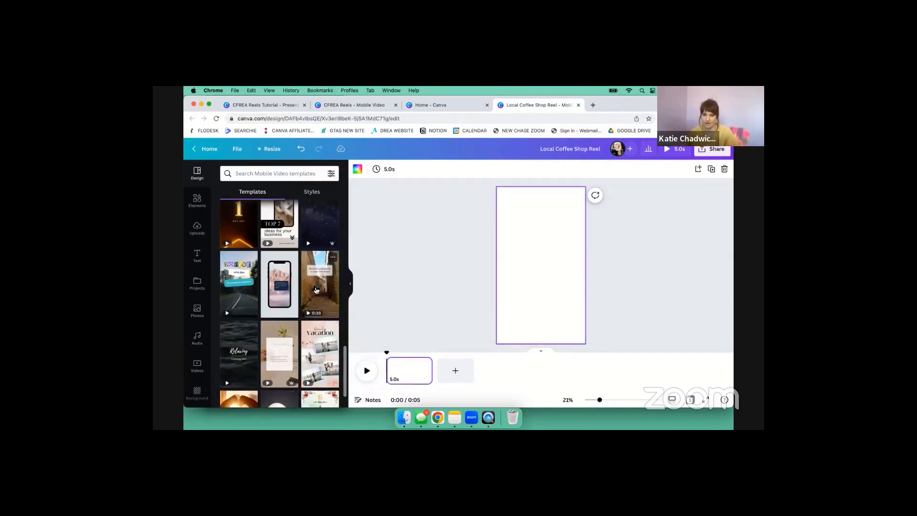
- Apply the first page of the White Digital UI Travel Creator Instagram Reel template to the blank page
click(315, 290)
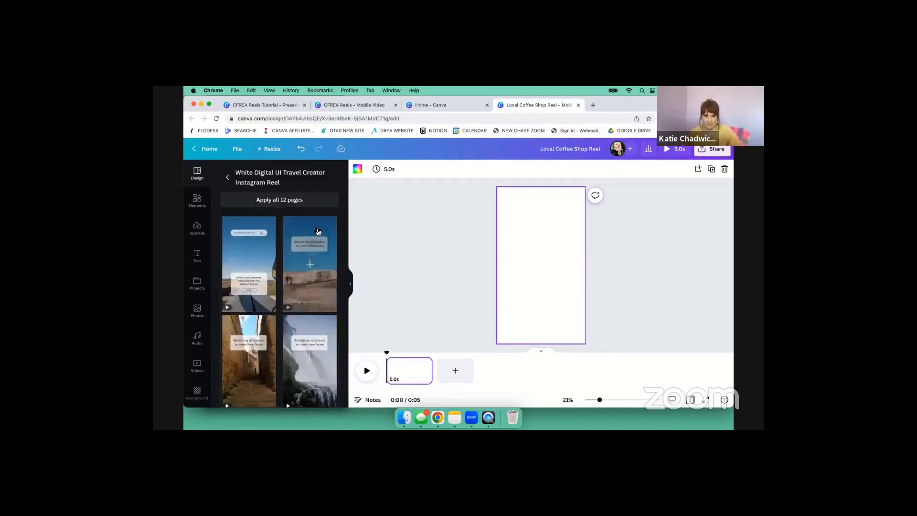
scroll(311, 286, down, 8)
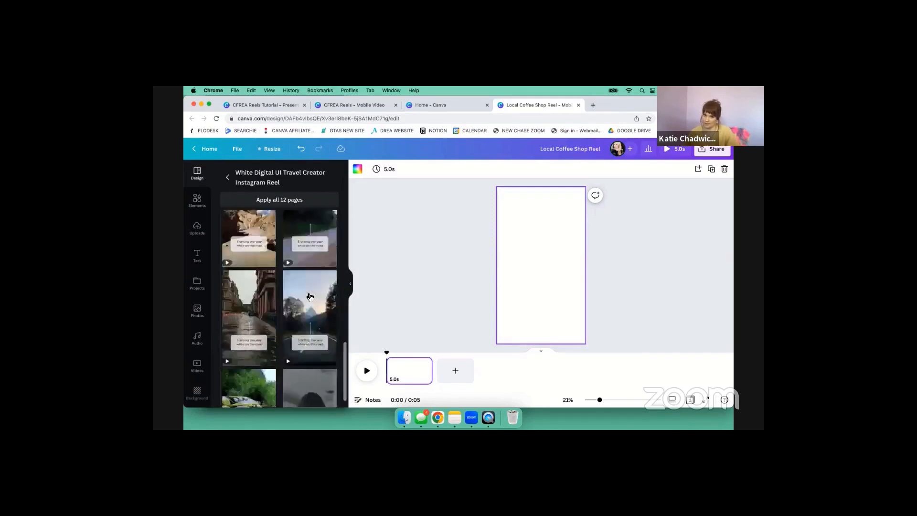
scroll(310, 297, up, 8)
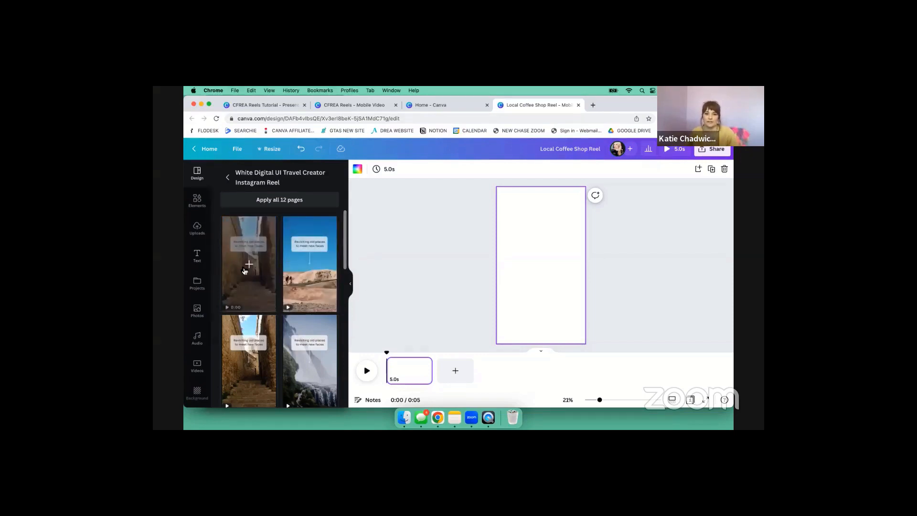
click(243, 271)
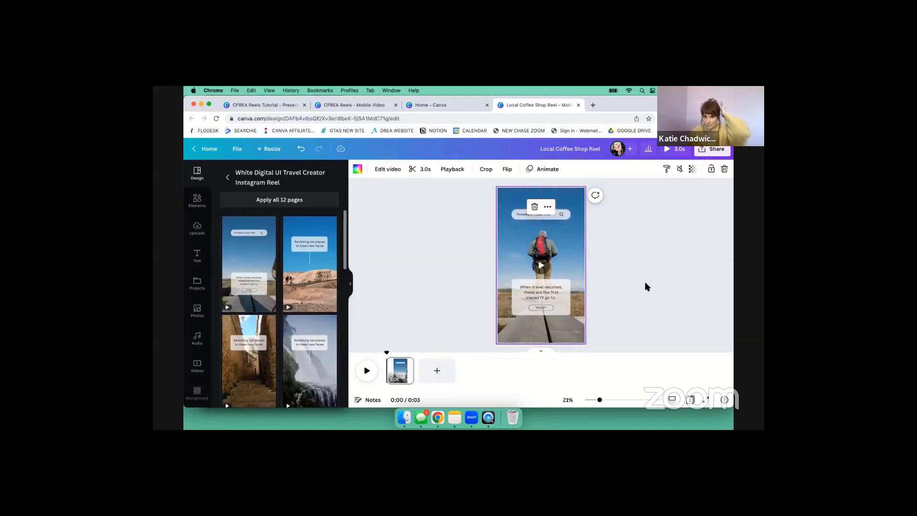
- Examine the existing CFREA Reels design, and inspect the search bar and text box on the coffee shop reel's page up close
click(328, 105)
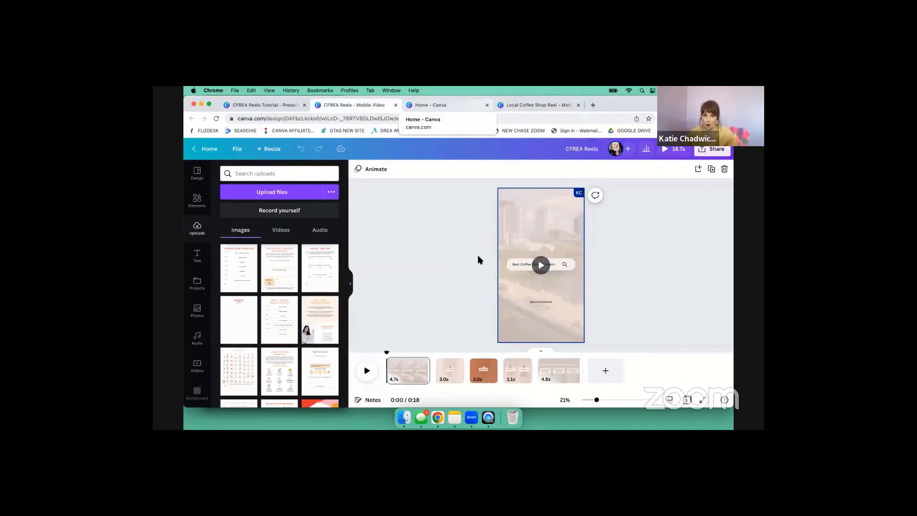
click(523, 109)
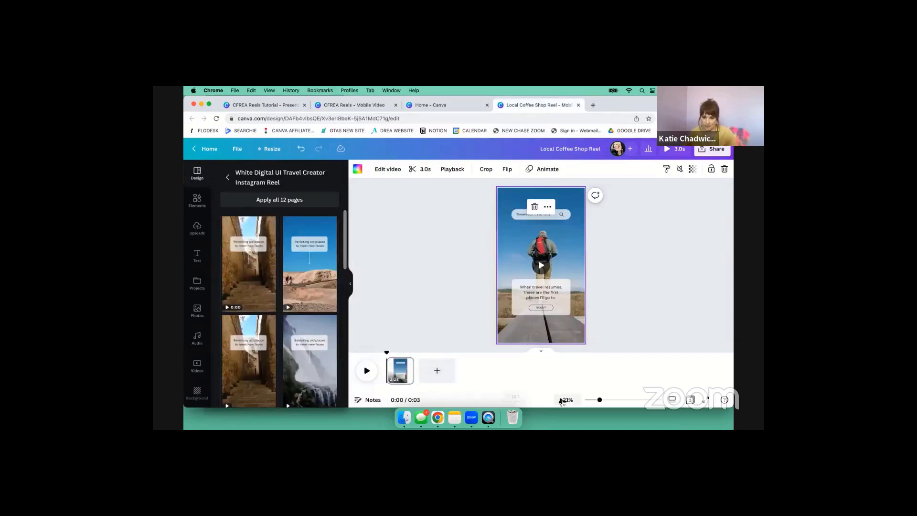
drag(600, 400, 612, 400)
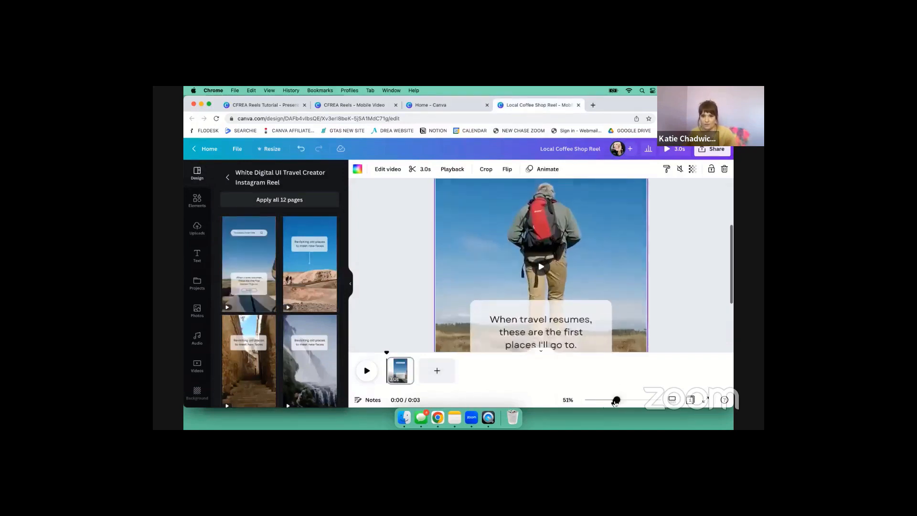
scroll(641, 310, up, 3)
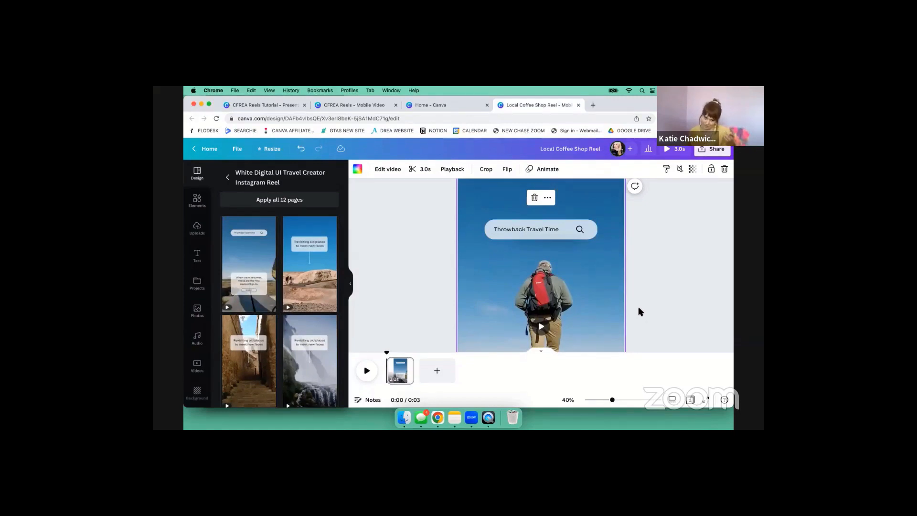
scroll(643, 311, down, 2)
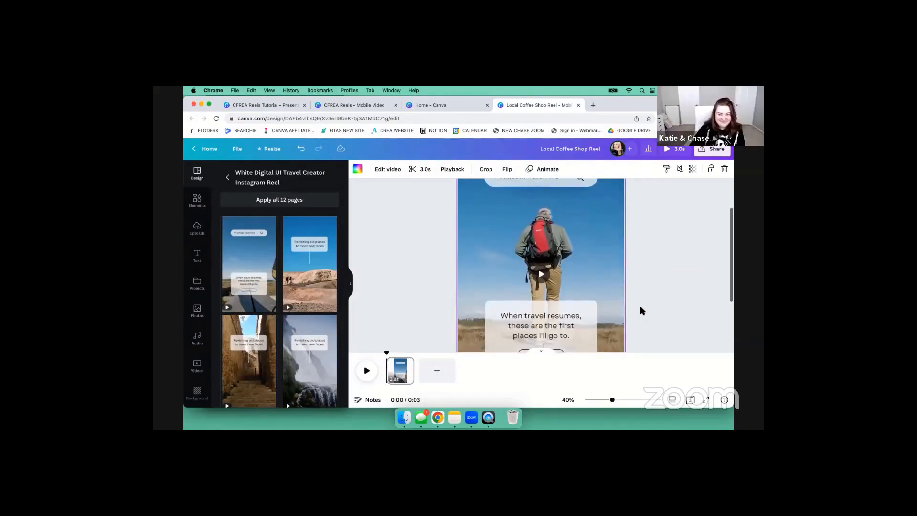
scroll(642, 309, down, 3)
drag(613, 398, 598, 400)
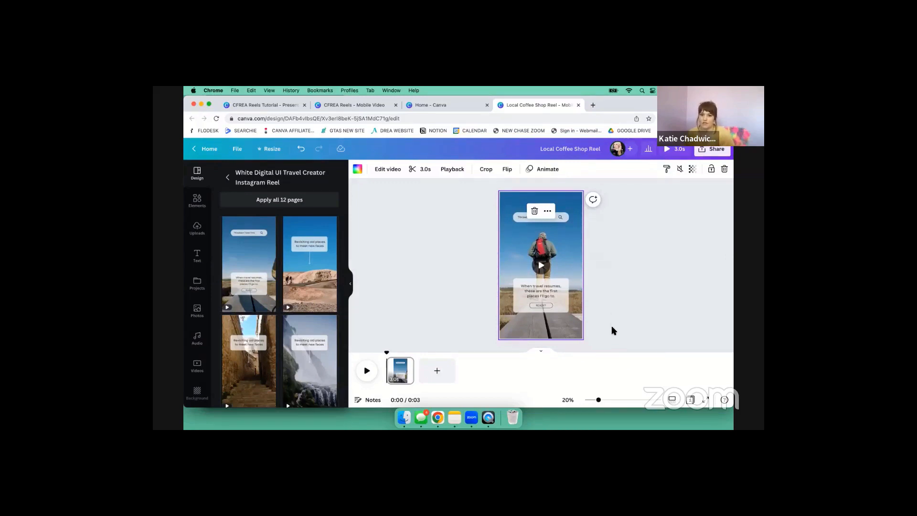
- Delete the "When travel resumes" text box group and move the search bar down to the middle of the page
drag(611, 316, 529, 284)
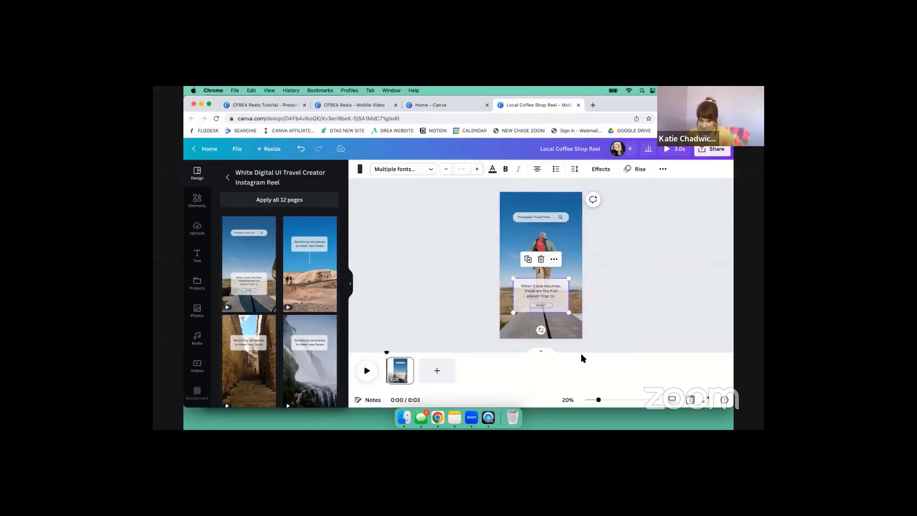
key(Delete)
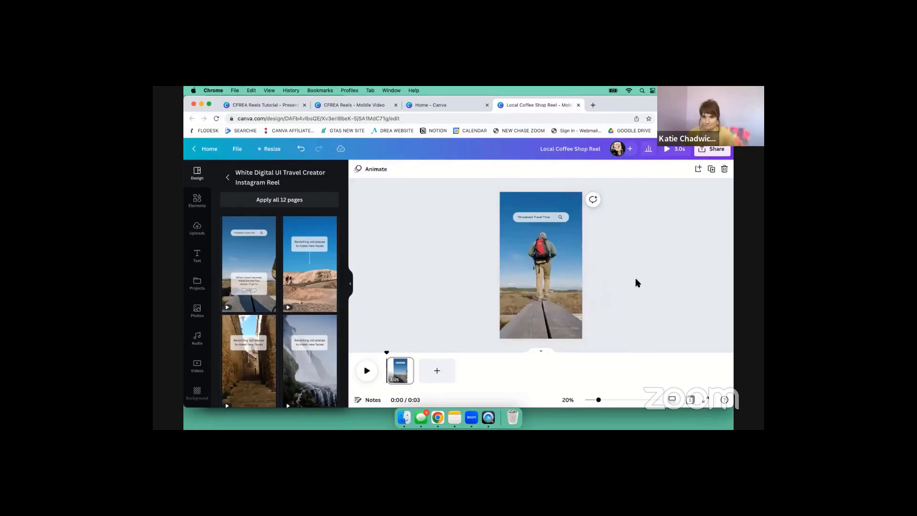
drag(605, 232, 499, 207)
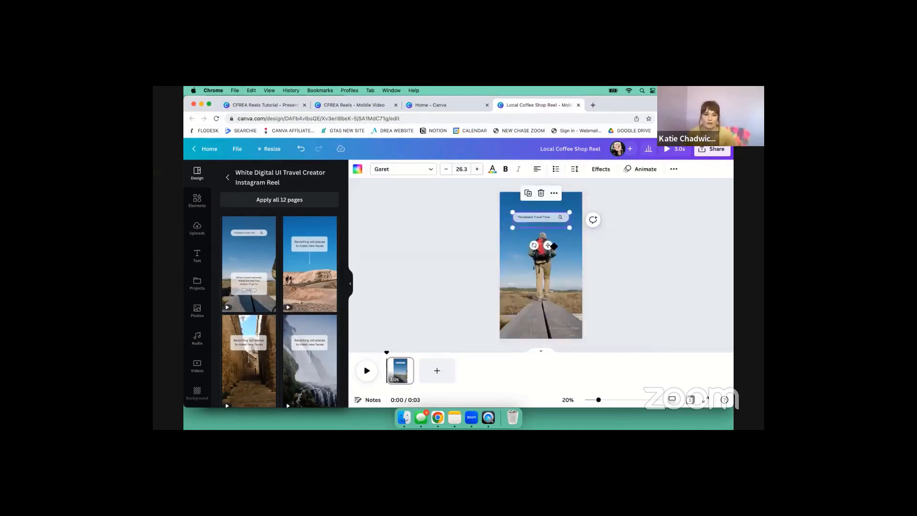
drag(547, 246, 552, 293)
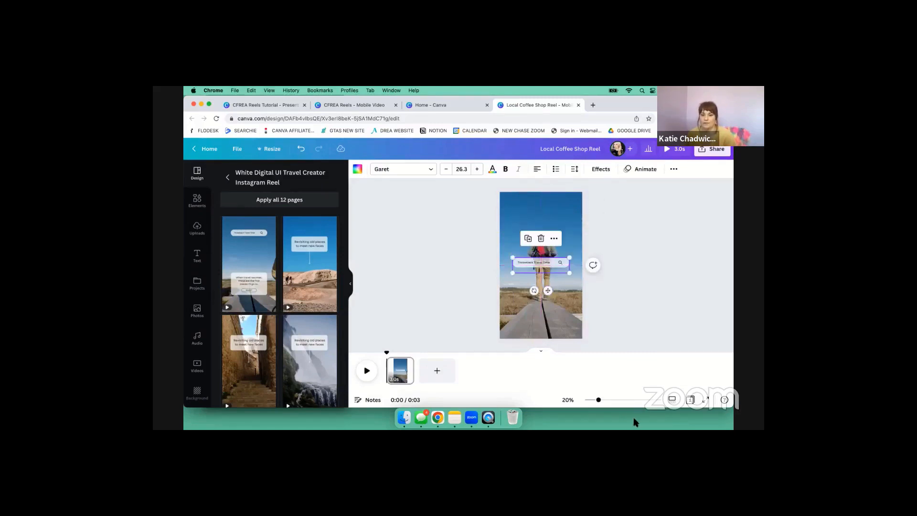
- Ungroup the "Throwback Travel Time" search bar and move its shadow image slightly lower beneath the bar
drag(597, 401, 619, 401)
click(408, 286)
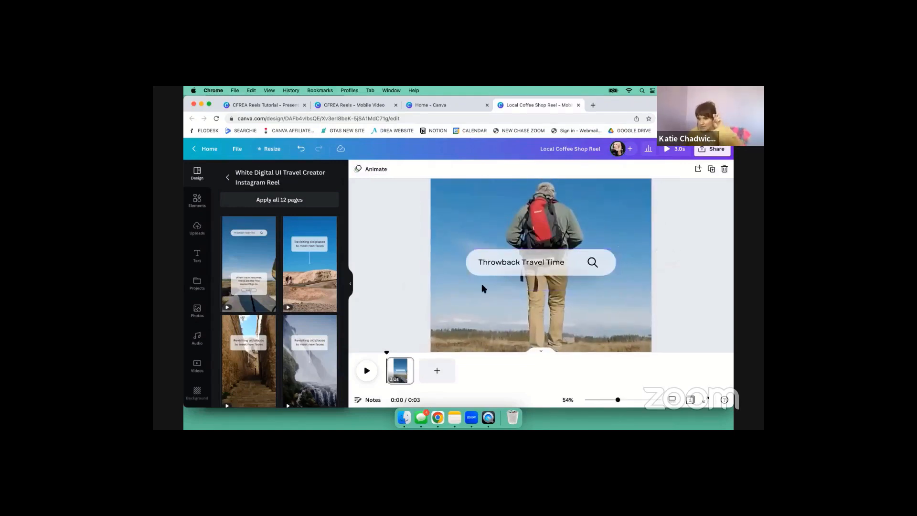
click(488, 288)
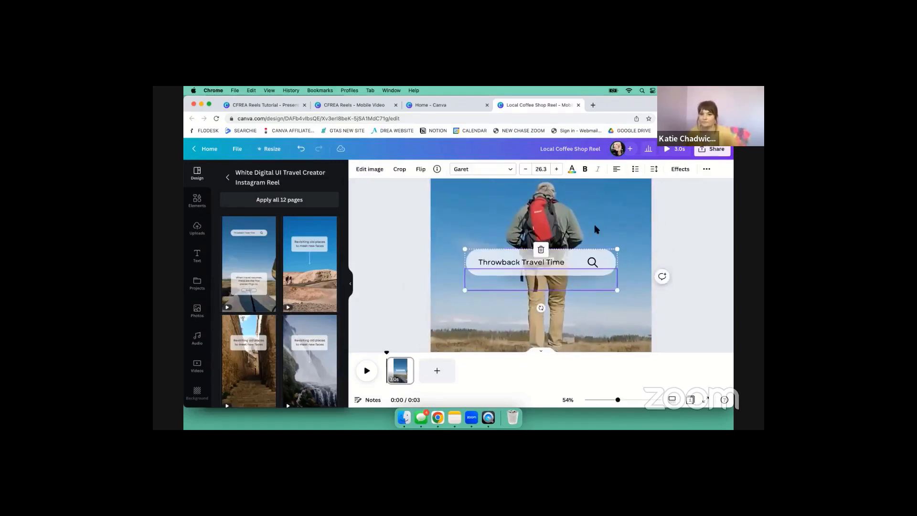
click(707, 169)
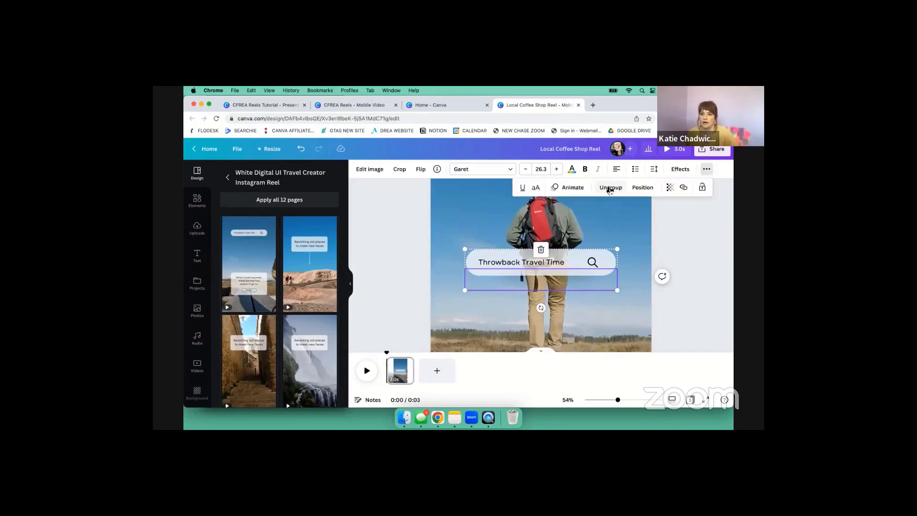
click(610, 188)
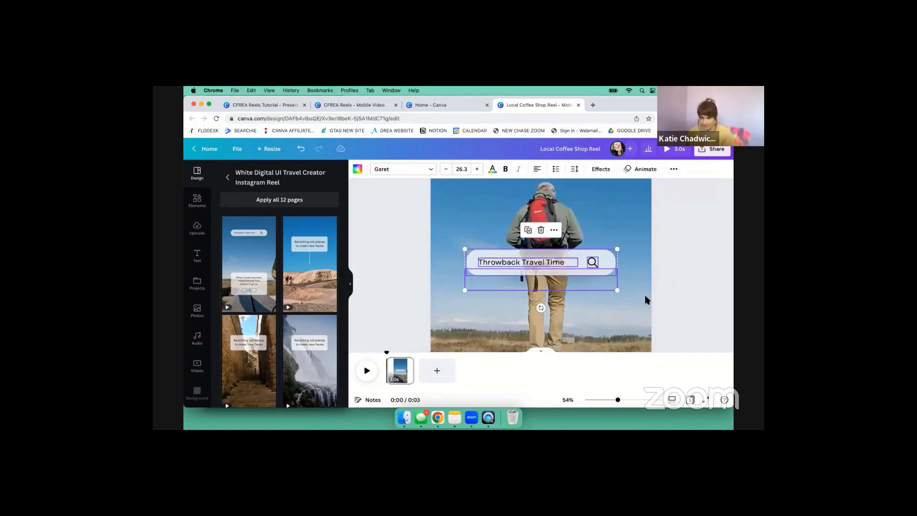
click(686, 294)
click(598, 285)
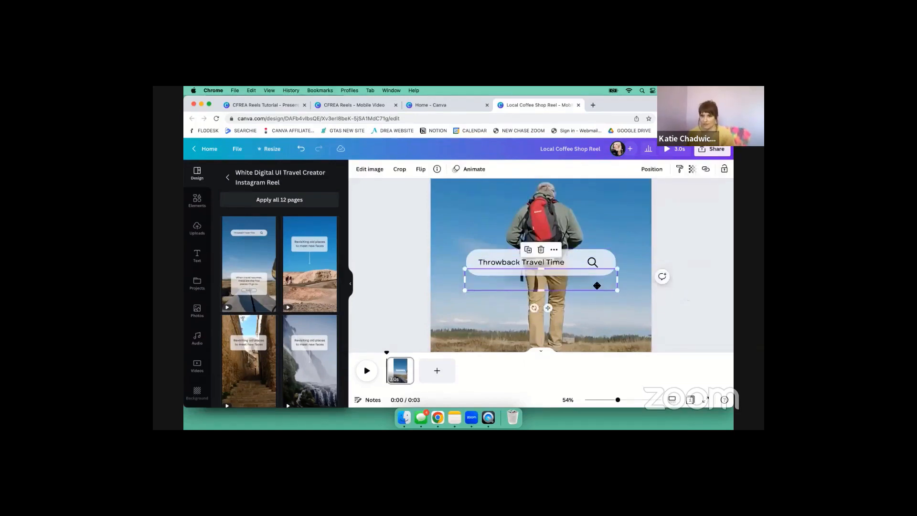
drag(598, 286, 561, 294)
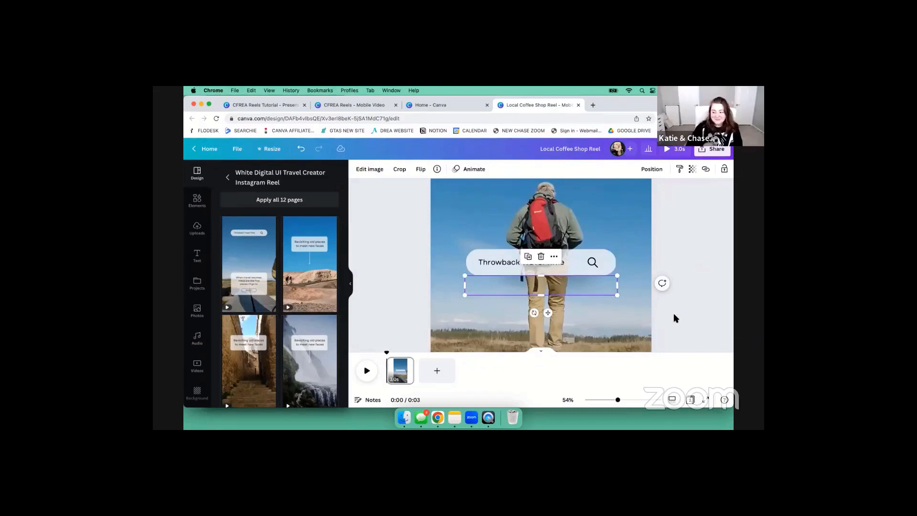
click(674, 314)
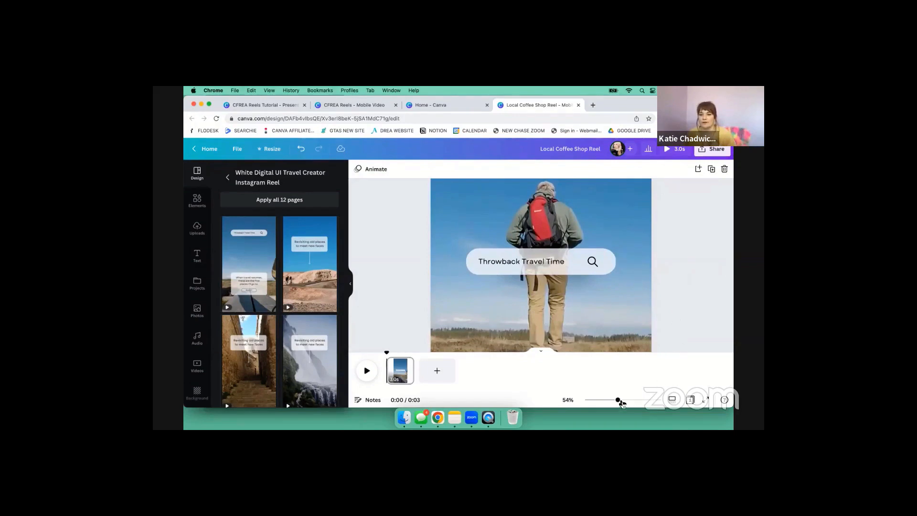
- Move all the search bar pieces together slightly lower on the page, keeping them horizontally centred
drag(618, 403, 609, 401)
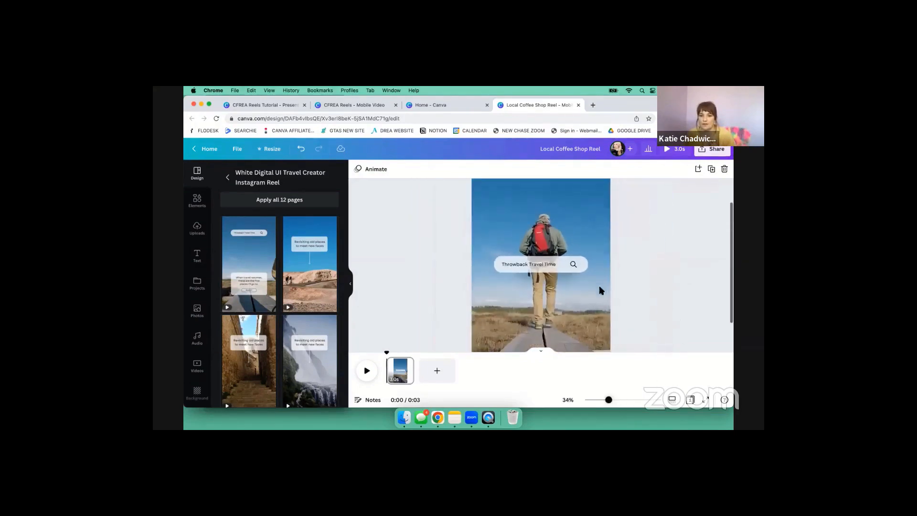
click(527, 265)
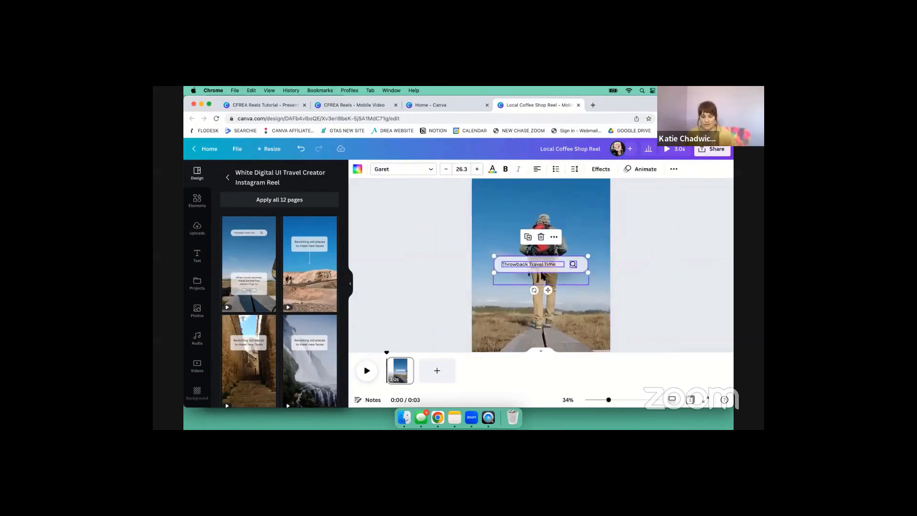
drag(543, 266, 544, 280)
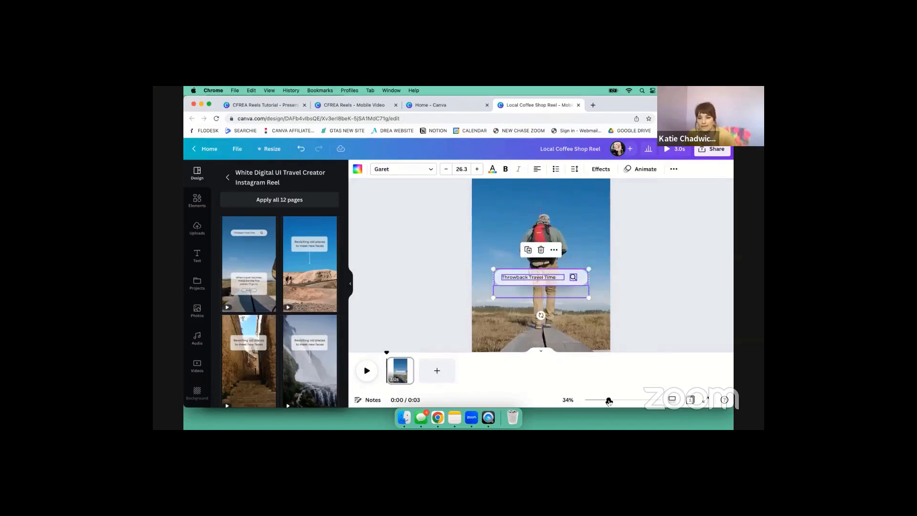
drag(608, 400, 601, 401)
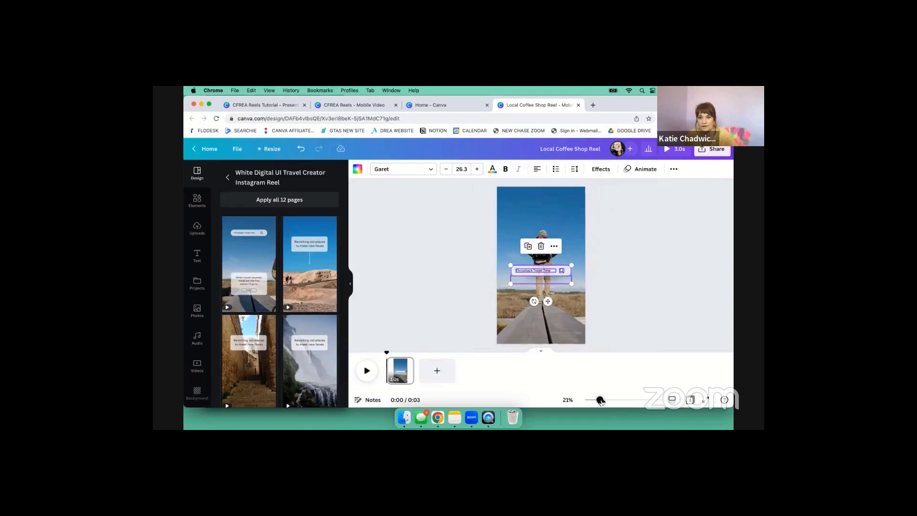
click(615, 354)
- View the font choices available for the search bar text
click(542, 279)
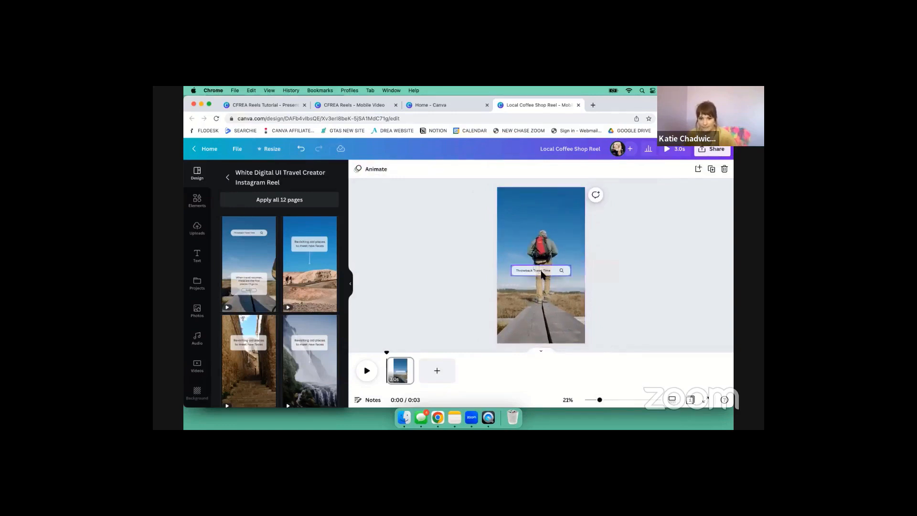
double_click(542, 271)
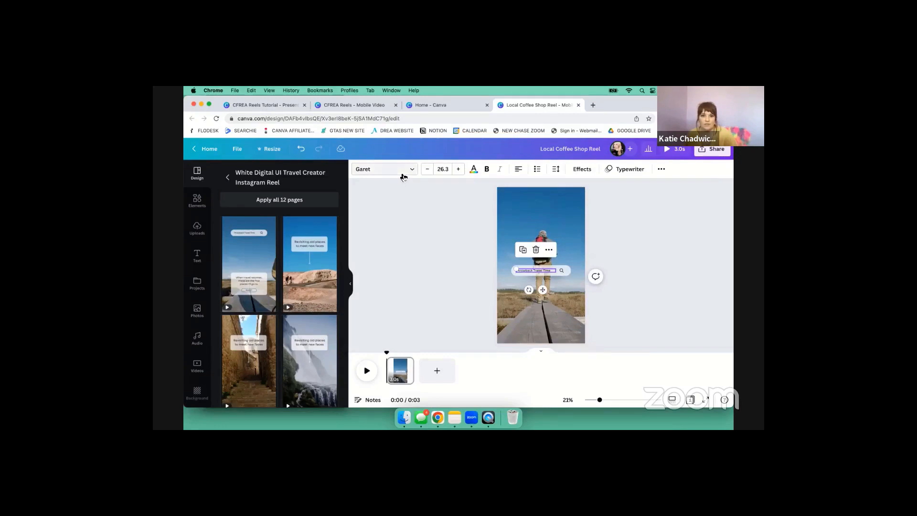
click(403, 175)
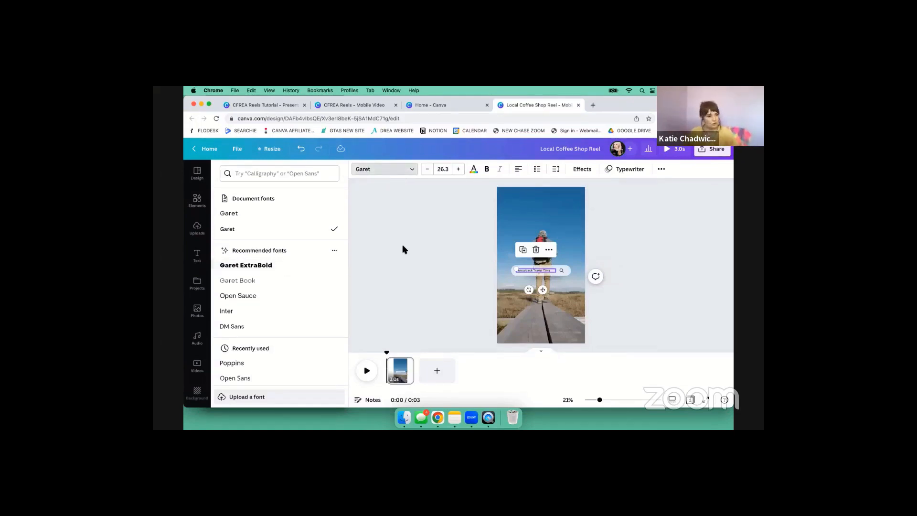
click(639, 317)
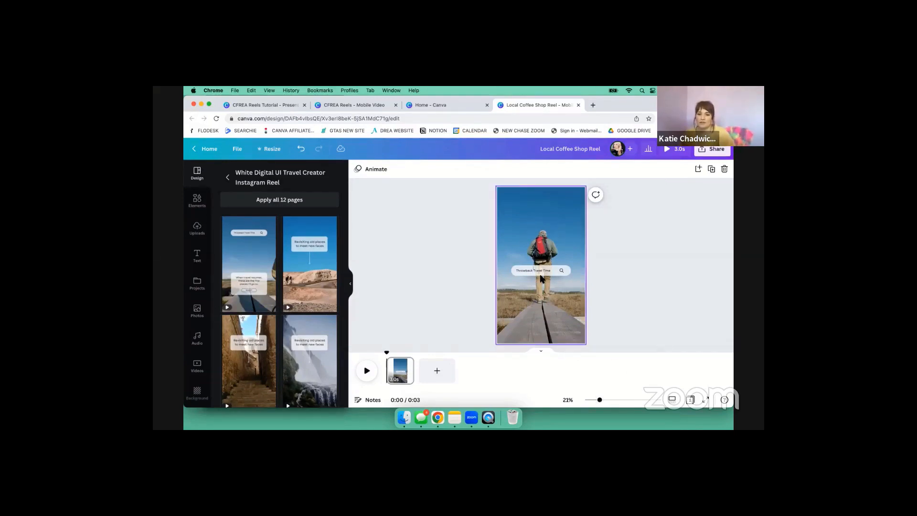
- Replace the search bar text with "Best Coffee Shops in Austin" and reduce its font size to 25.3 to fit one line
click(616, 400)
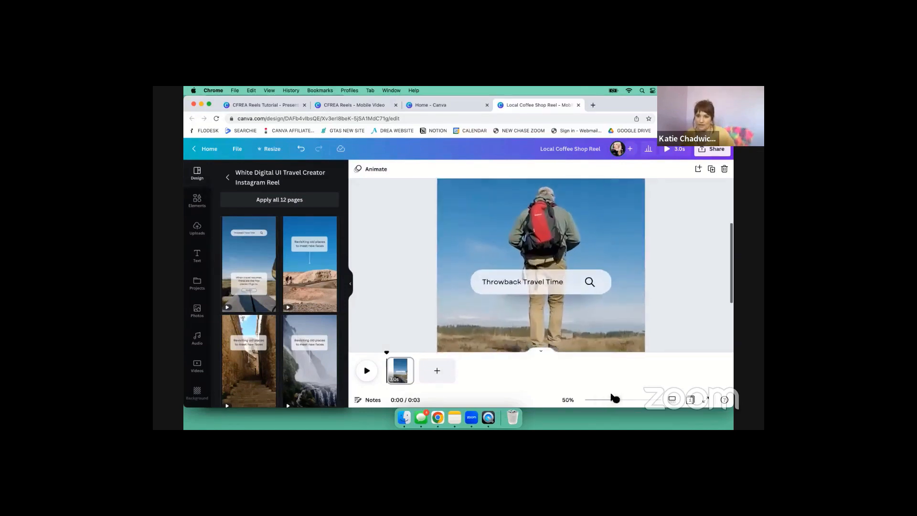
click(514, 286)
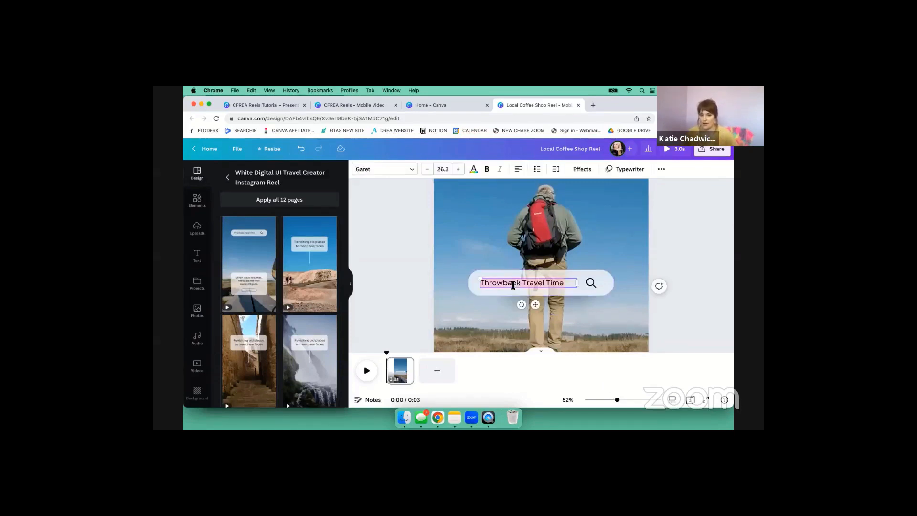
click(366, 106)
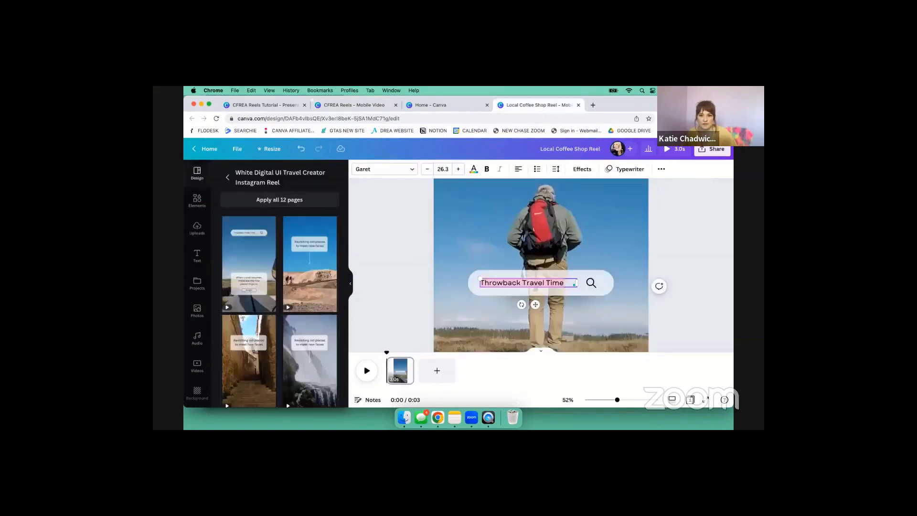
text(Best)
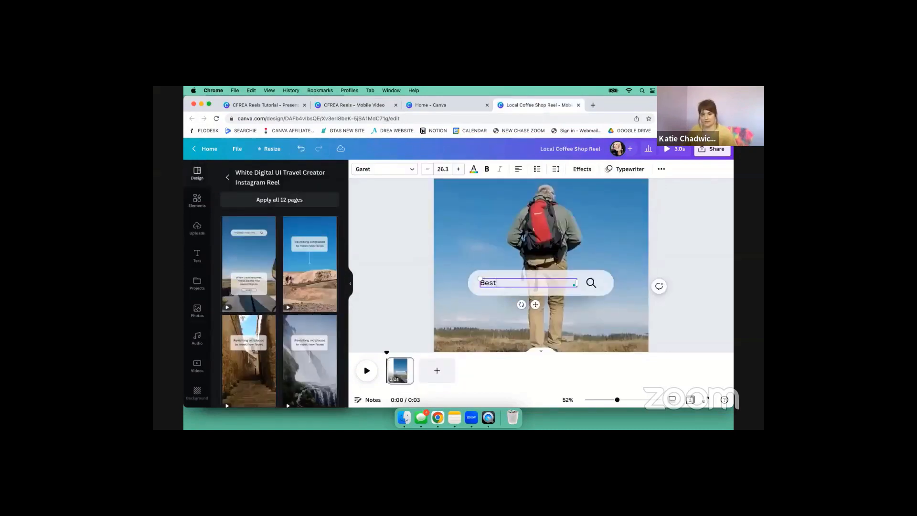
text( Coffee Shh)
text(p)
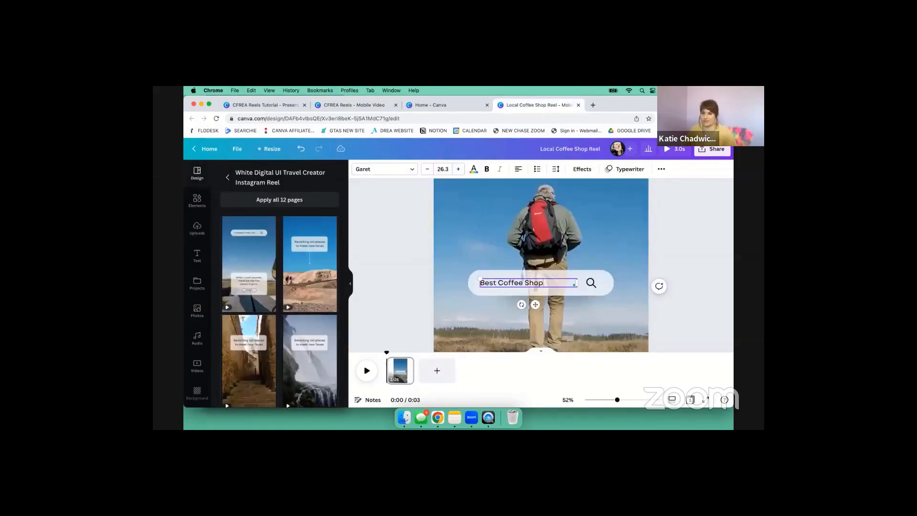
text(s)
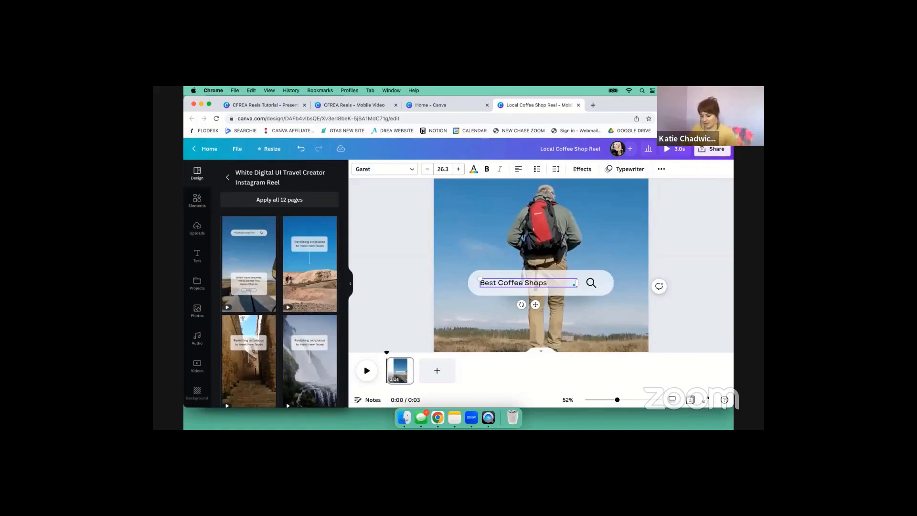
text( in Austin)
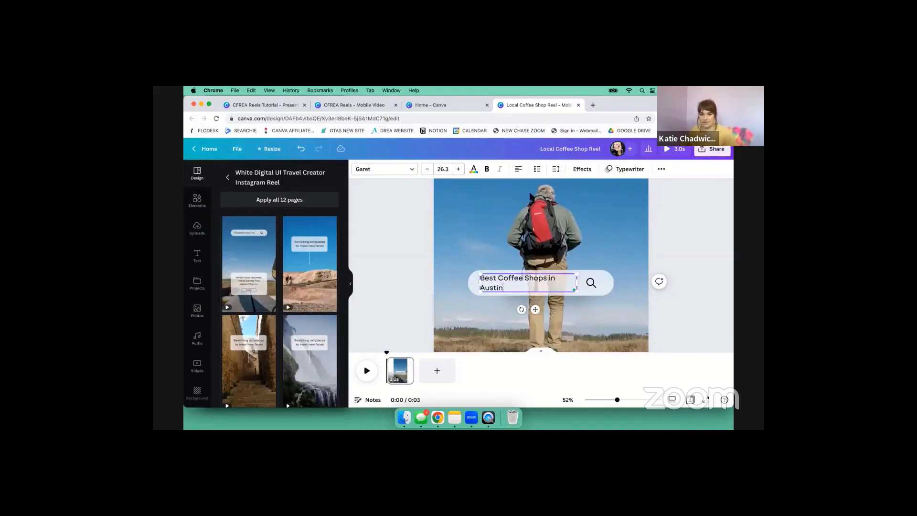
click(426, 170)
click(420, 229)
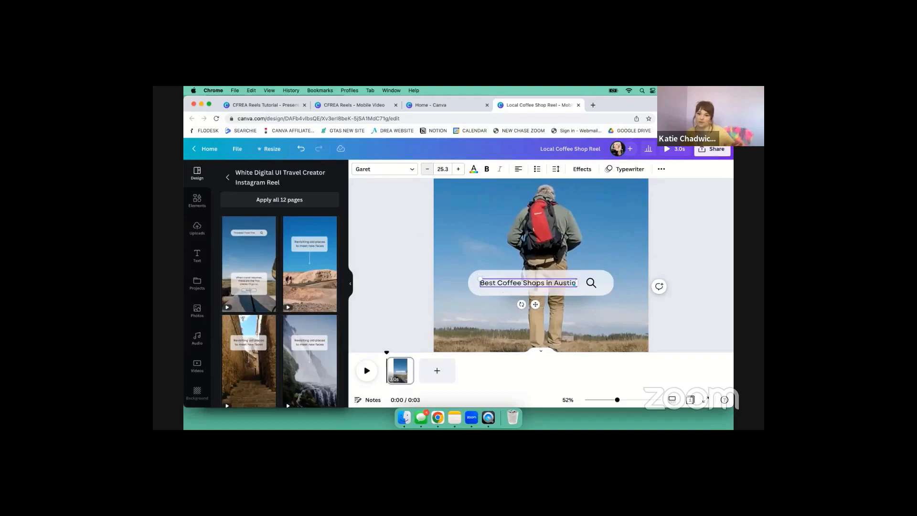
drag(616, 403, 598, 402)
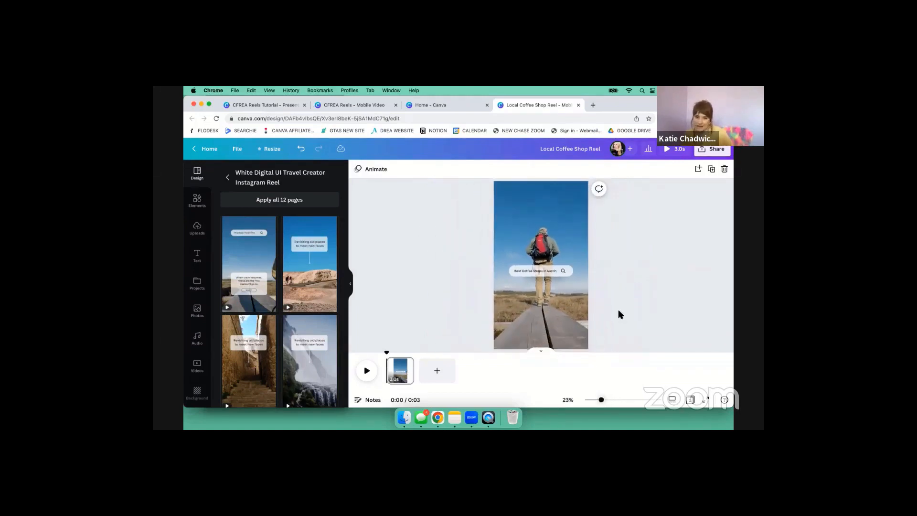
- Delete the hiker background video from the page, leaving the search bar in place
click(556, 318)
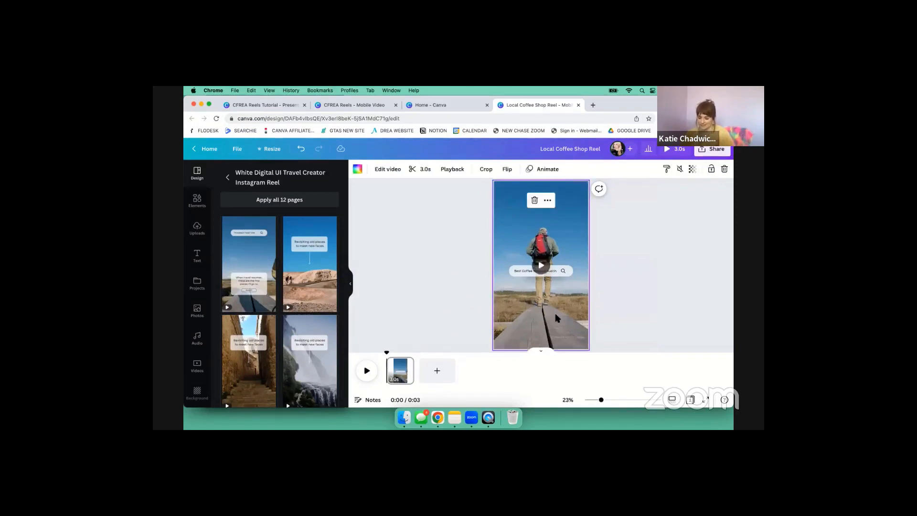
key(Delete)
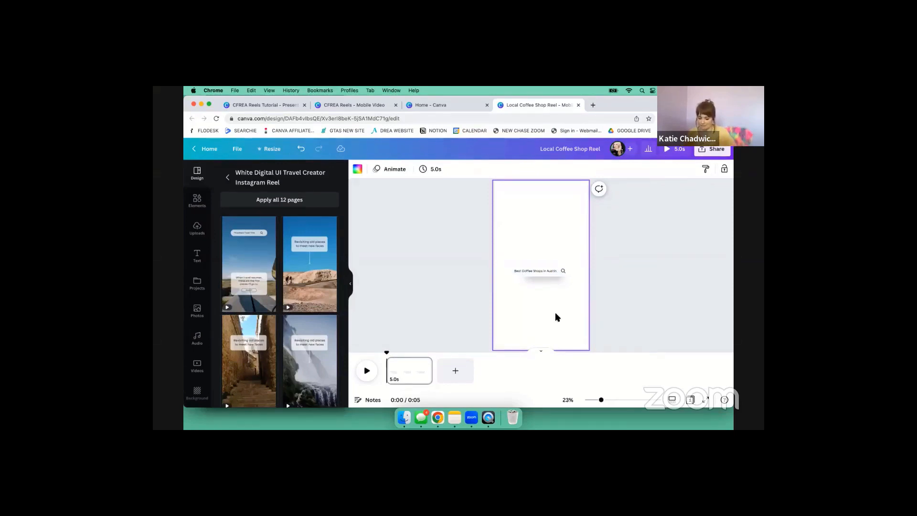
key(super+z)
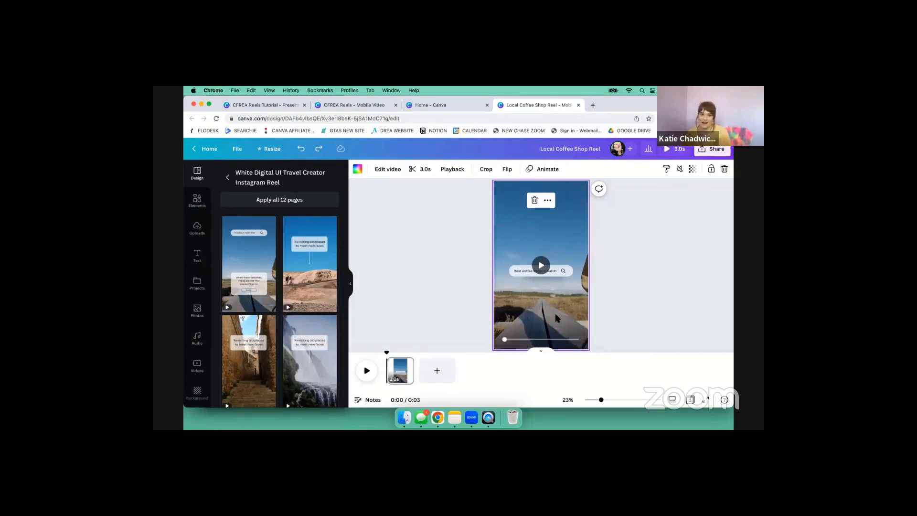
key(Delete)
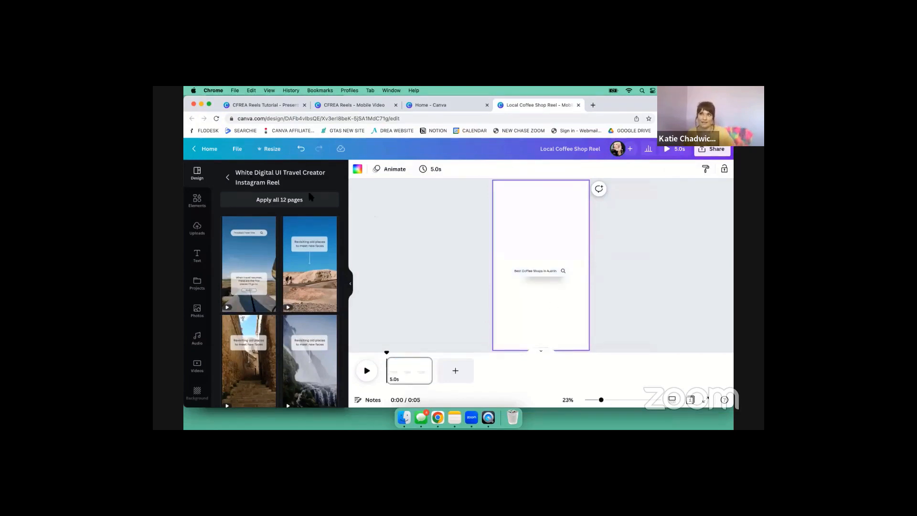
- Search the elements for "grid" and add the single-frame grid to fill the page behind the search bar
click(197, 200)
click(265, 174)
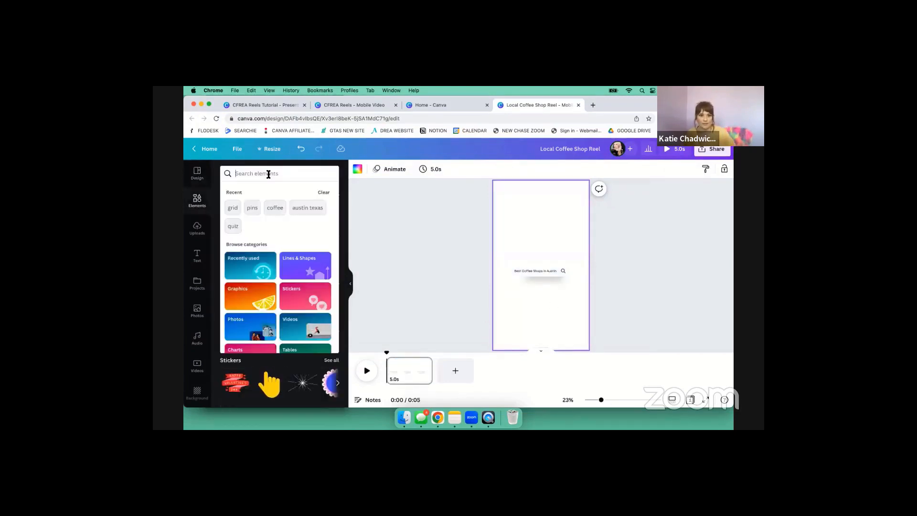
text(grid)
key(Return)
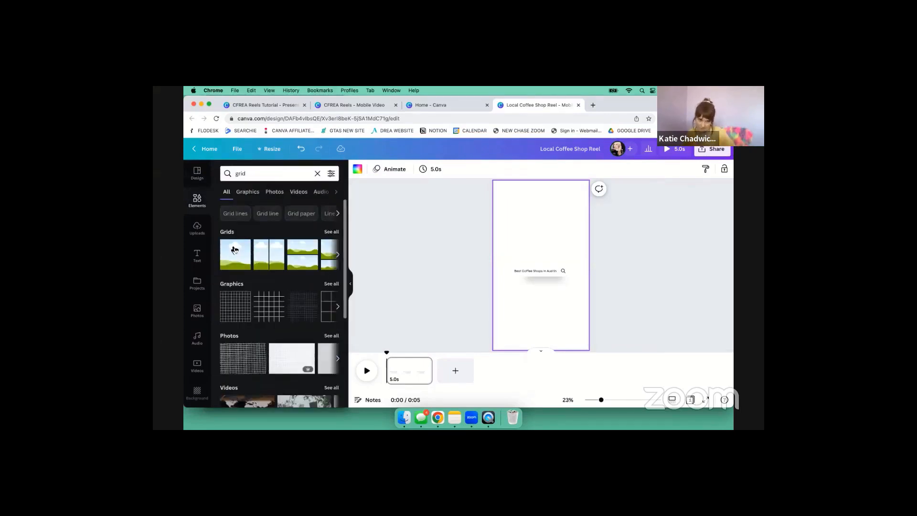
click(234, 250)
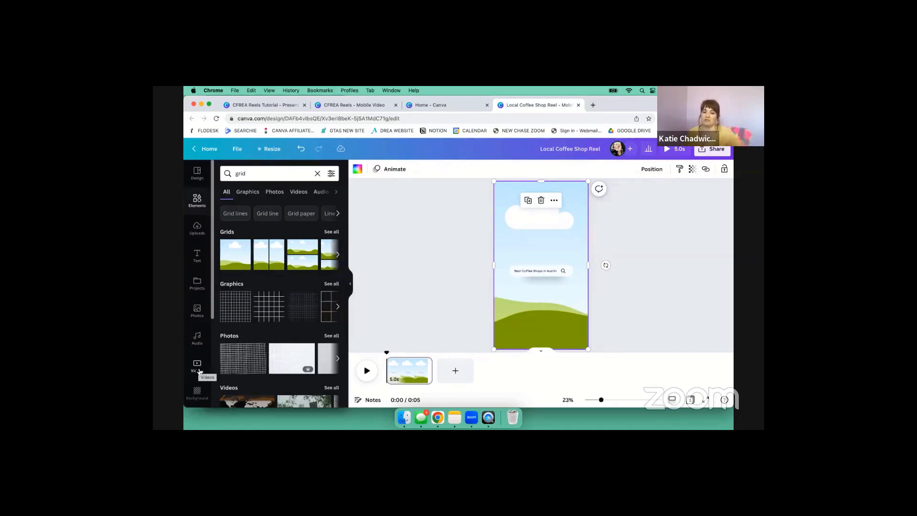
double_click(546, 276)
click(543, 286)
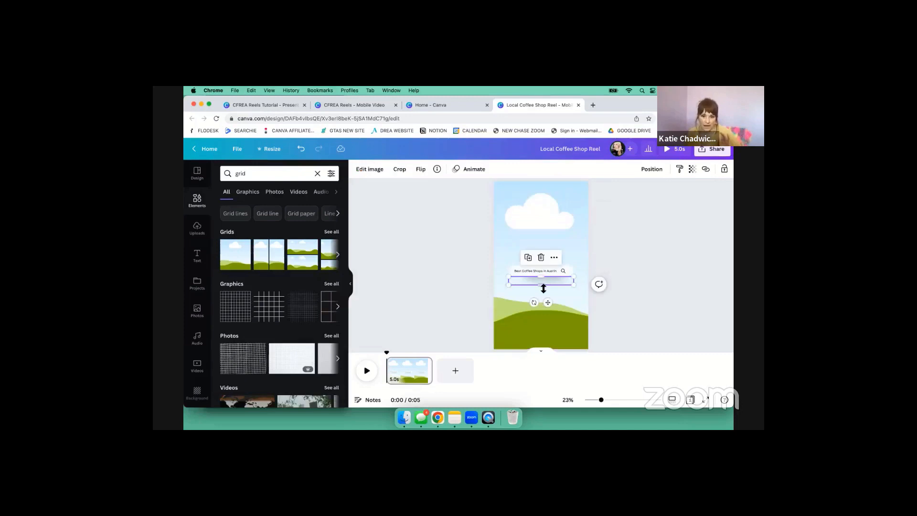
click(448, 293)
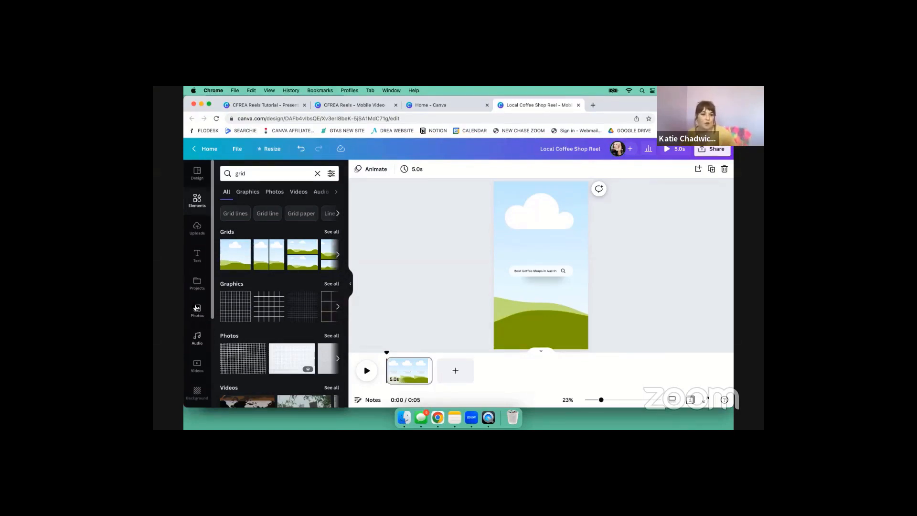
- Search the video library for "austin texas"
scroll(201, 325, down, 2)
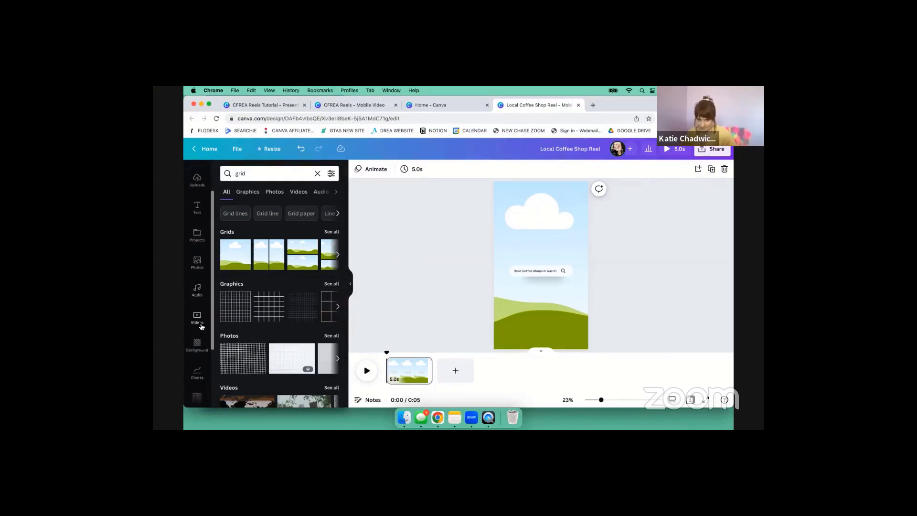
click(197, 318)
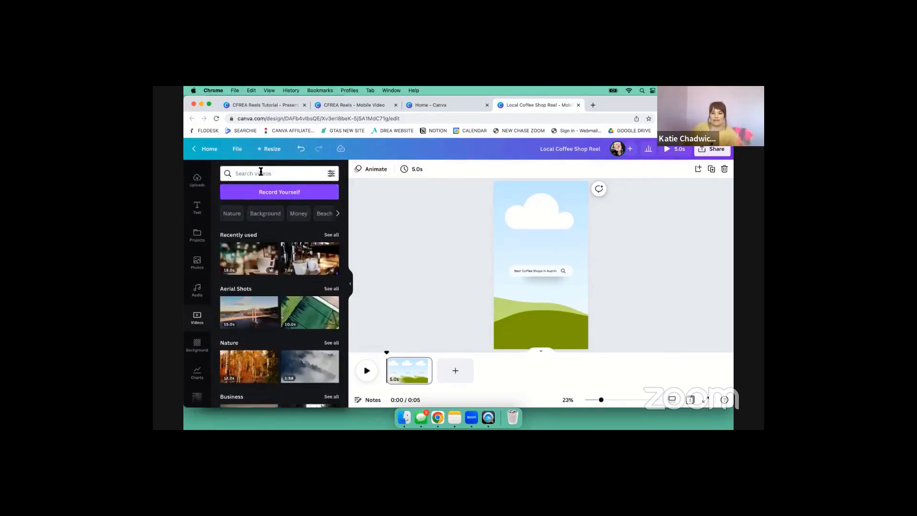
click(261, 172)
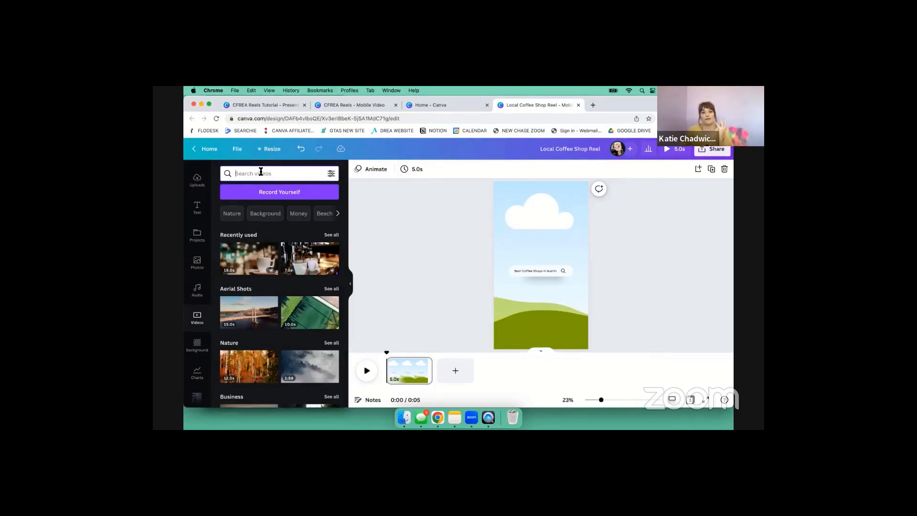
text(austi)
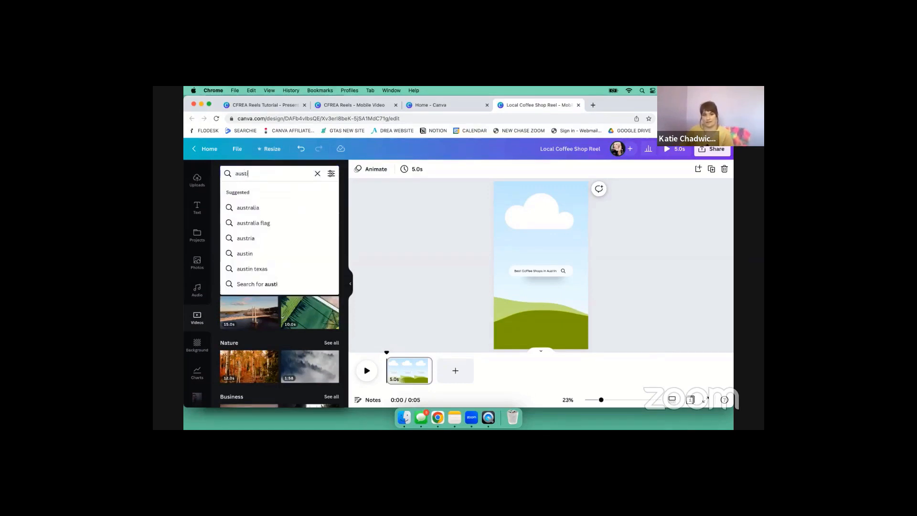
text(n texas)
key(Return)
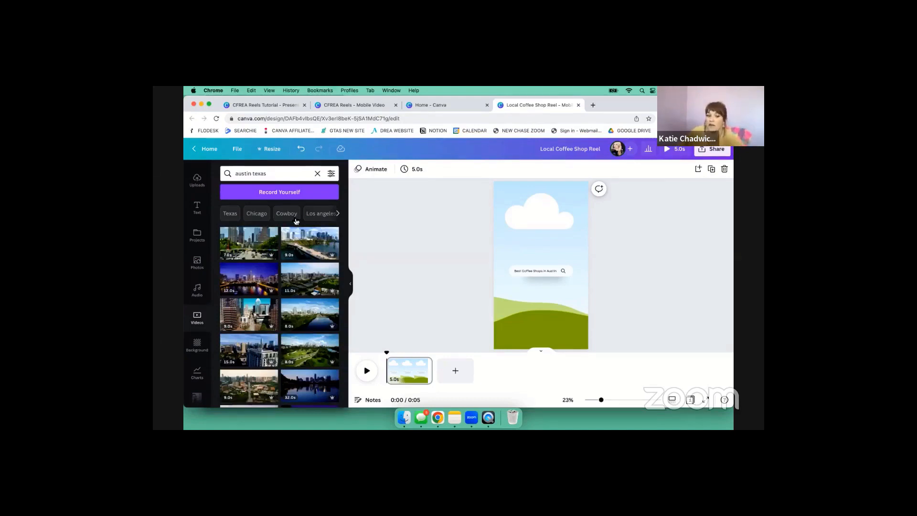
- Browse the Austin clips and fill the grid behind the search bar with the 9-second skyline video showing the pedestrian bridge
scroll(297, 244, down, 3)
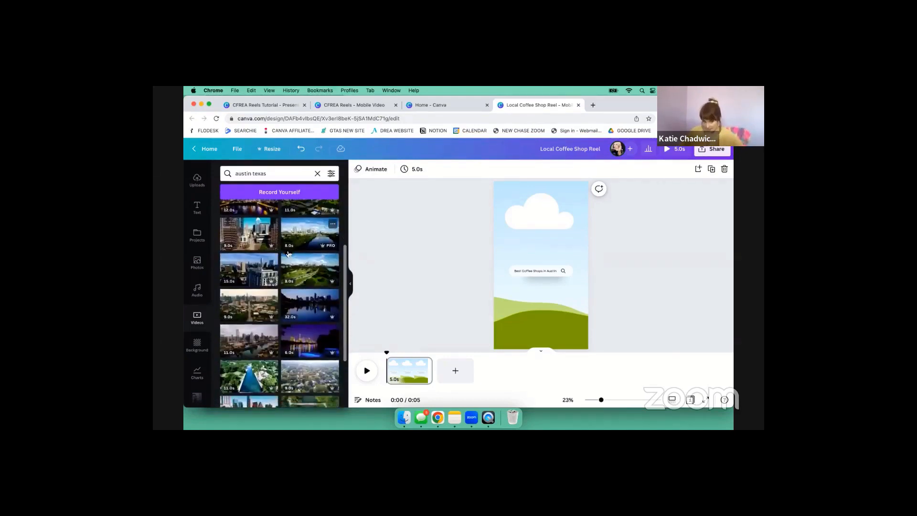
scroll(299, 257, down, 2)
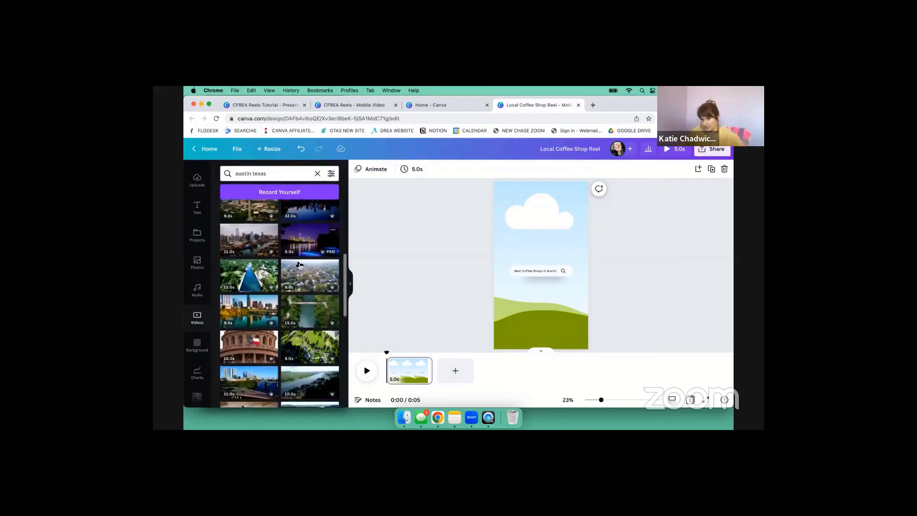
scroll(300, 266, down, 3)
scroll(300, 267, down, 3)
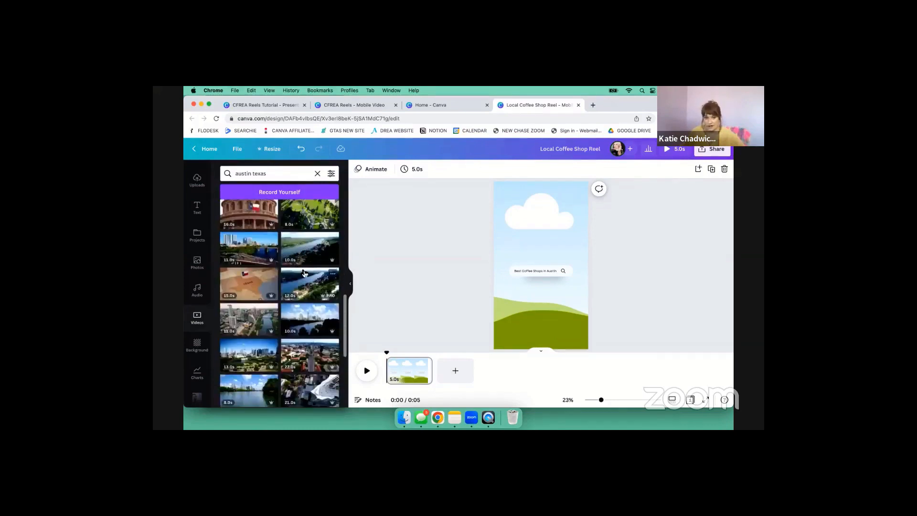
scroll(302, 270, down, 2)
scroll(301, 271, up, 10)
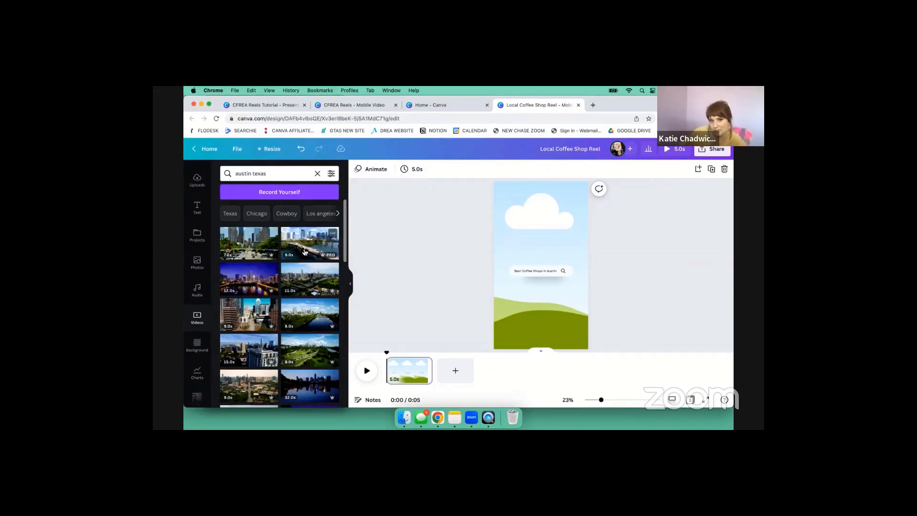
drag(411, 248, 490, 244)
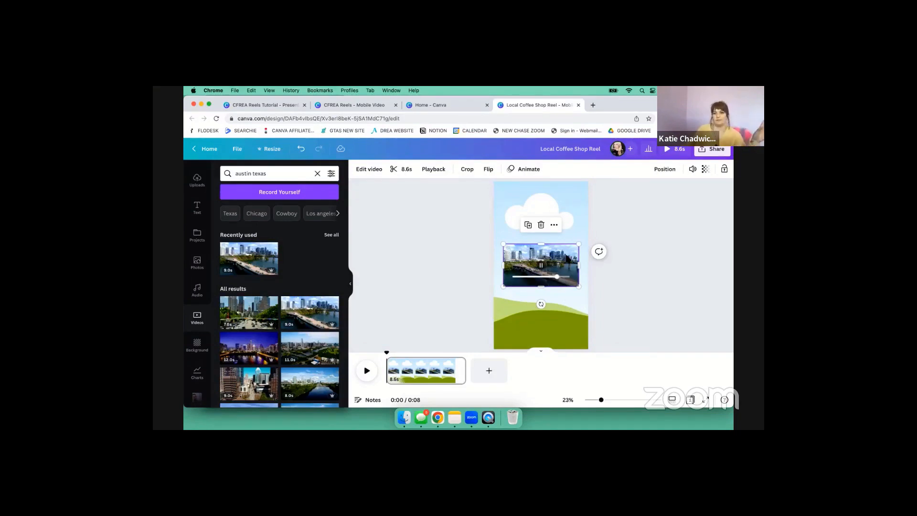
drag(564, 258, 568, 205)
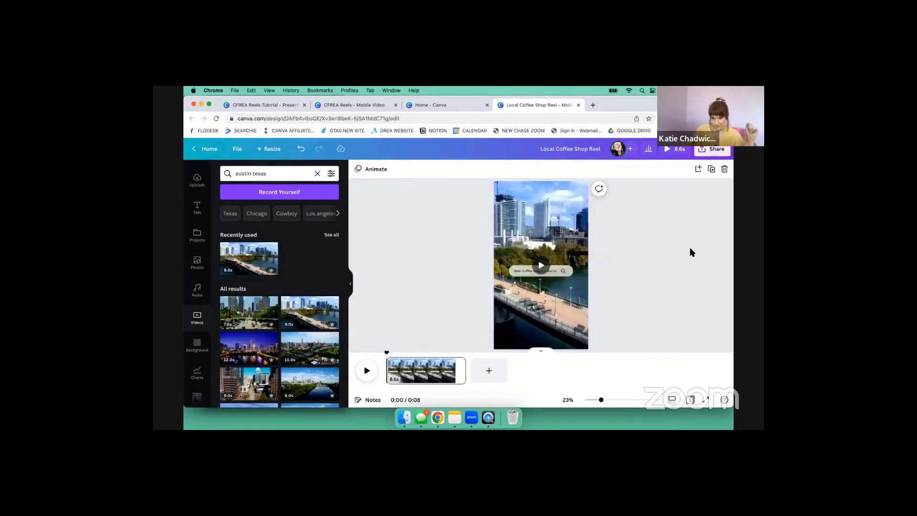
- Reposition the skyline video horizontally inside its grid frame so the tall buildings sit nearer the middle
click(520, 224)
double_click(520, 225)
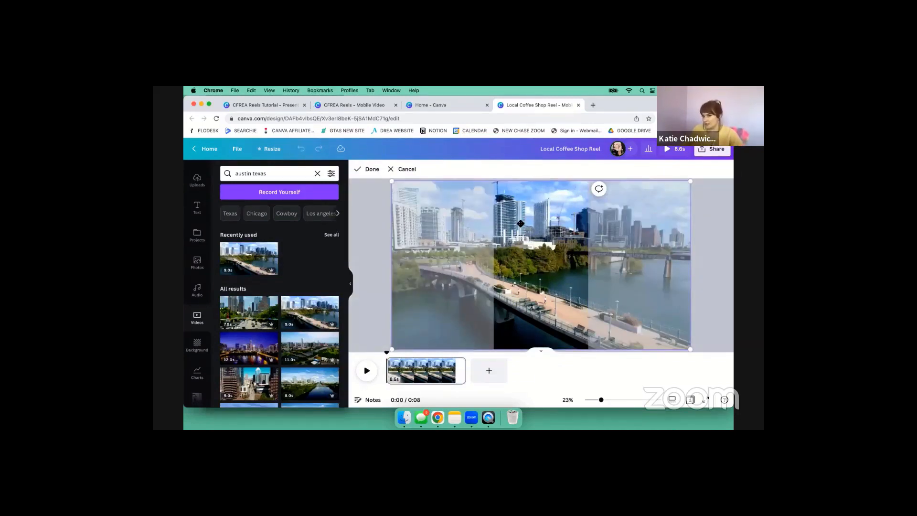
drag(520, 224, 538, 225)
double_click(538, 224)
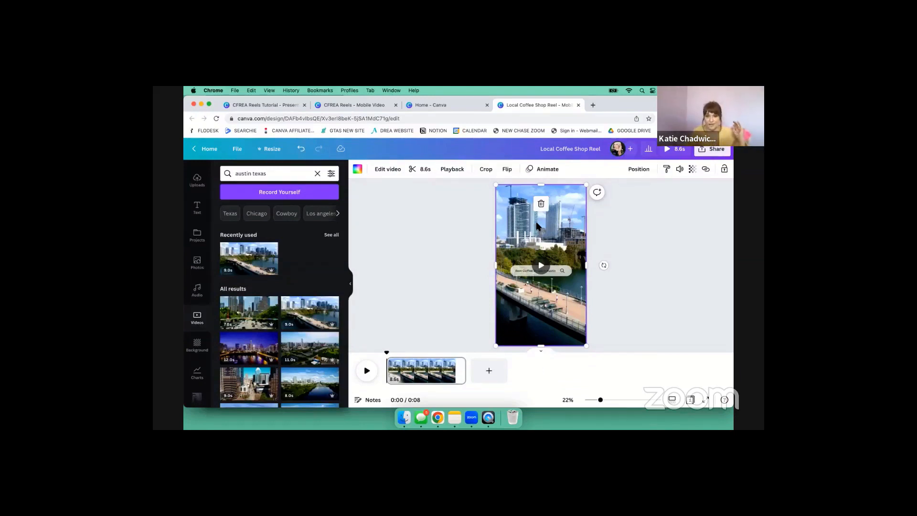
- Shift the video grid aside to expose the page background and colour it with the pale beige from the Classy & Refined palette
drag(526, 229, 545, 229)
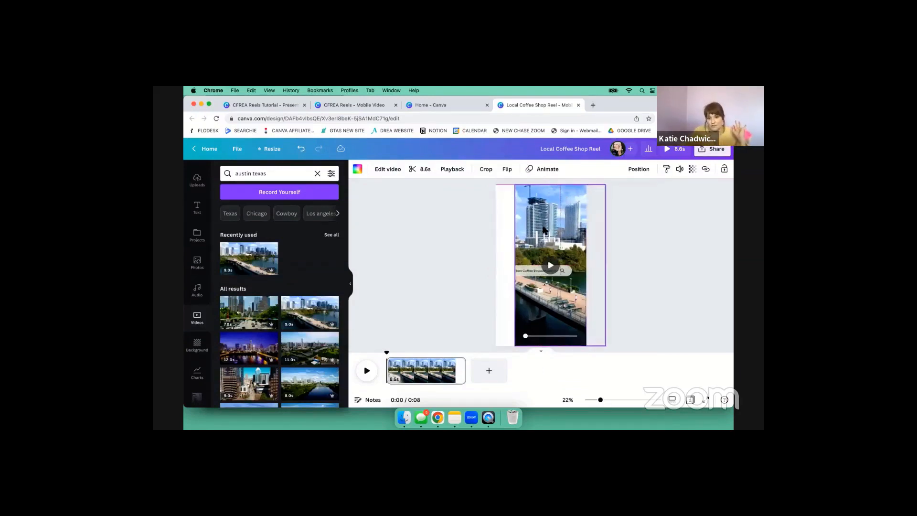
click(505, 220)
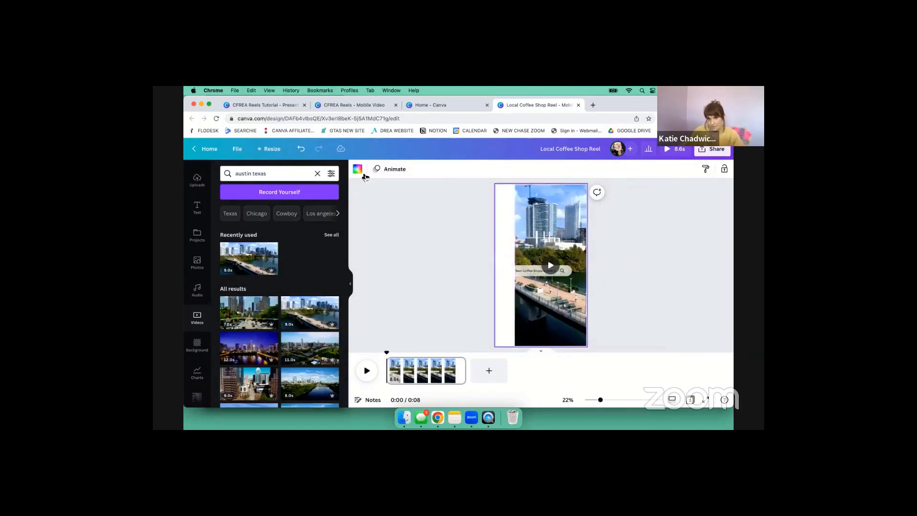
click(359, 170)
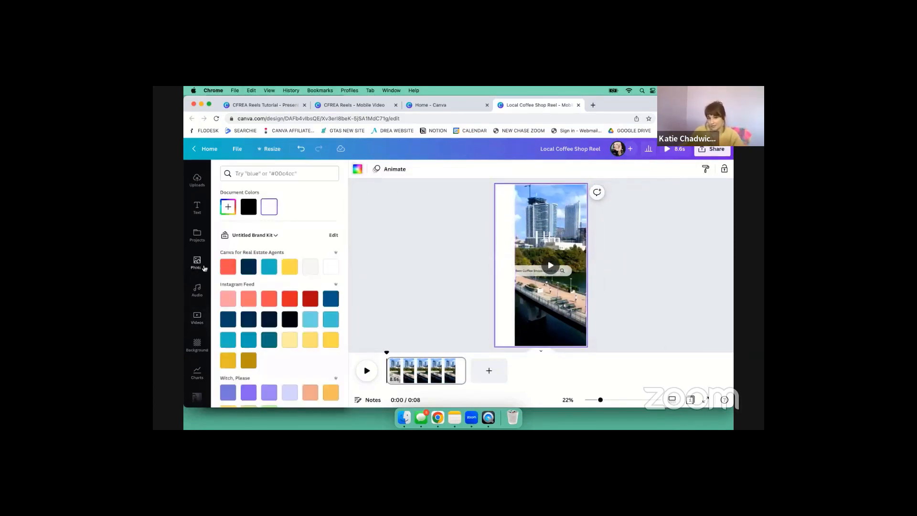
scroll(283, 356, down, 5)
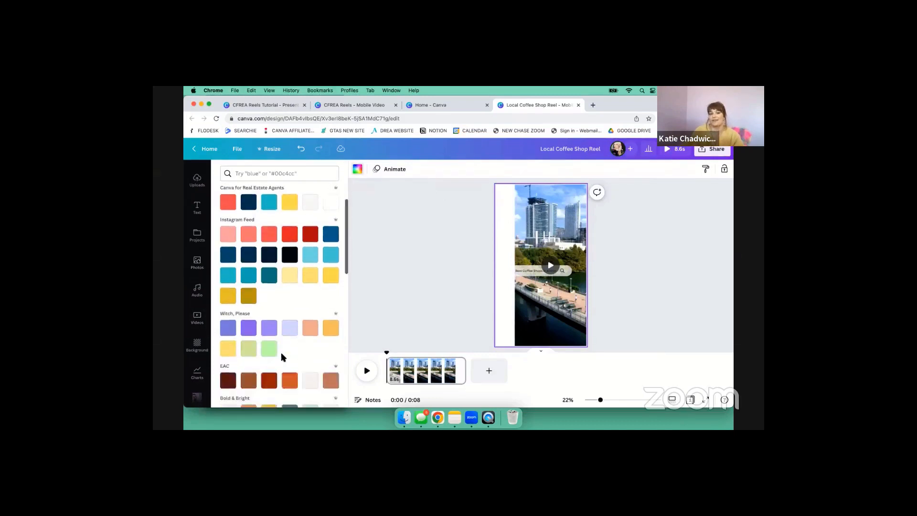
scroll(282, 356, down, 2)
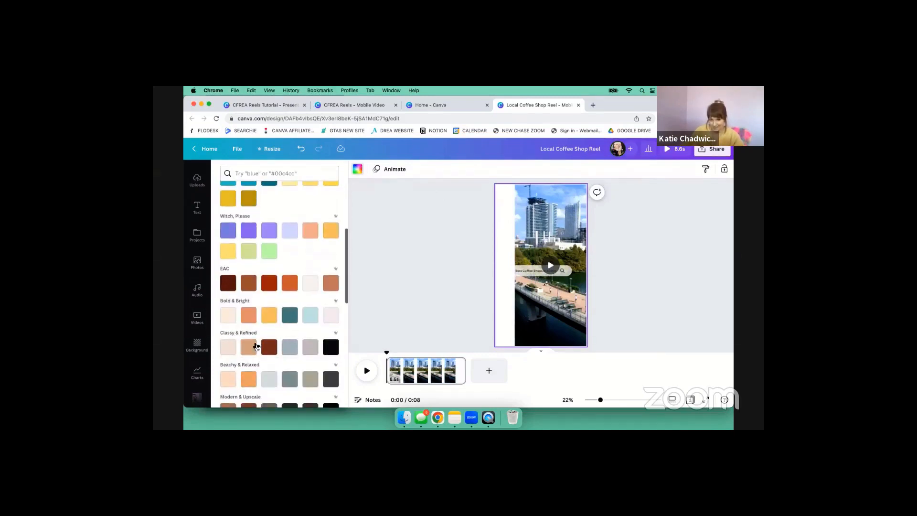
click(228, 347)
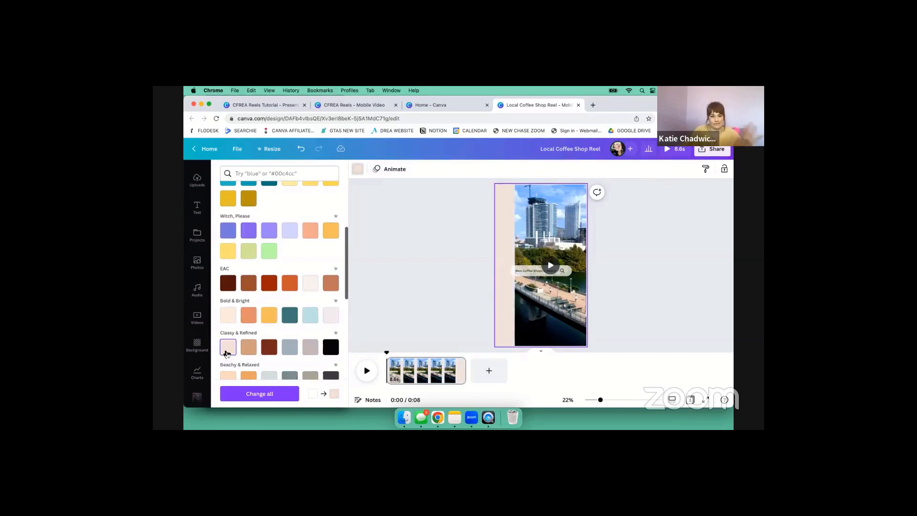
scroll(228, 344, down, 6)
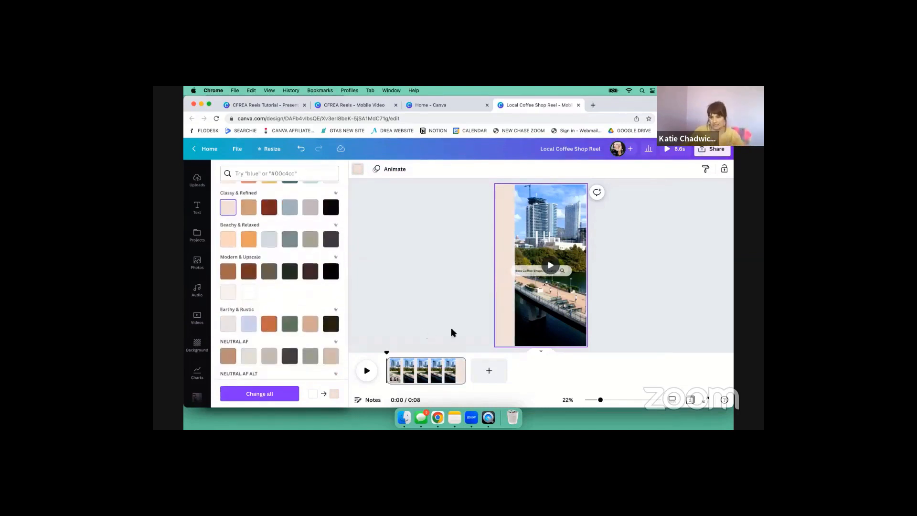
- Move the video grid back to cover the whole page and set its transparency to 30
click(546, 298)
drag(546, 299, 531, 298)
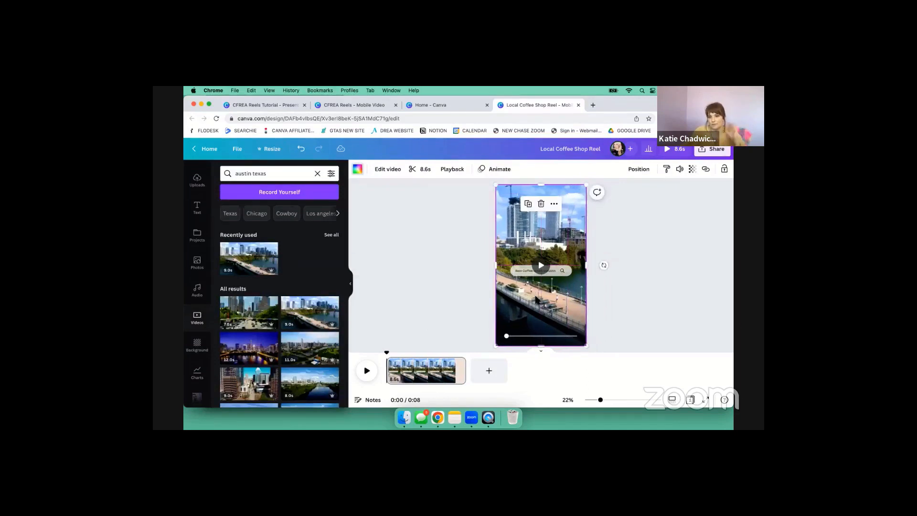
click(692, 171)
drag(693, 202, 642, 203)
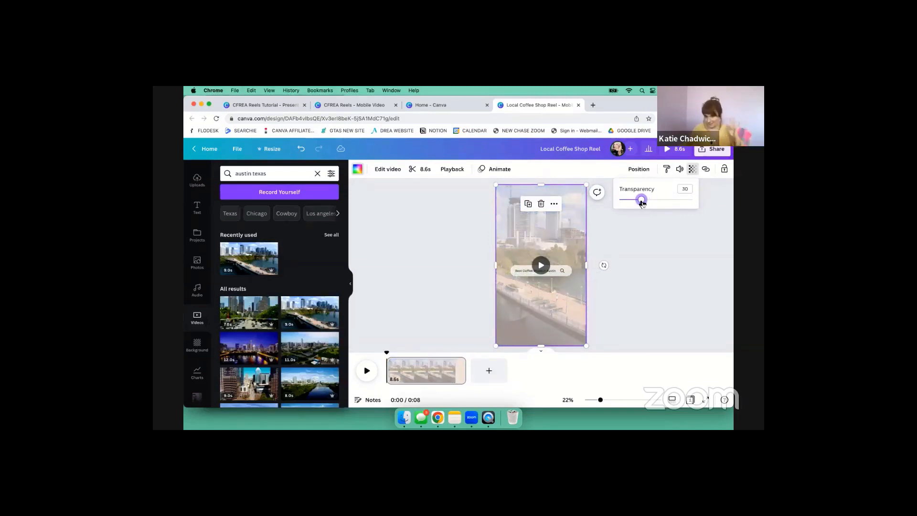
- Set the background video's volume to 0 and deselect it
click(680, 170)
click(674, 192)
text(0)
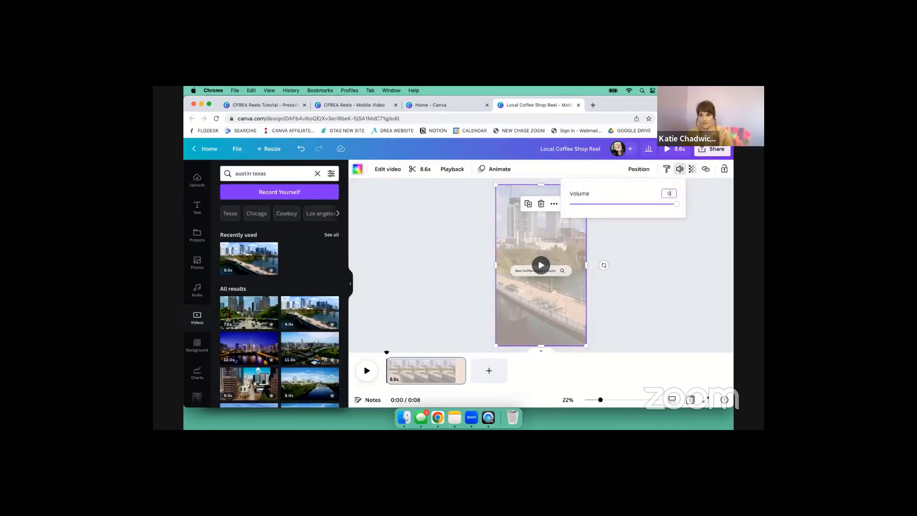
click(688, 272)
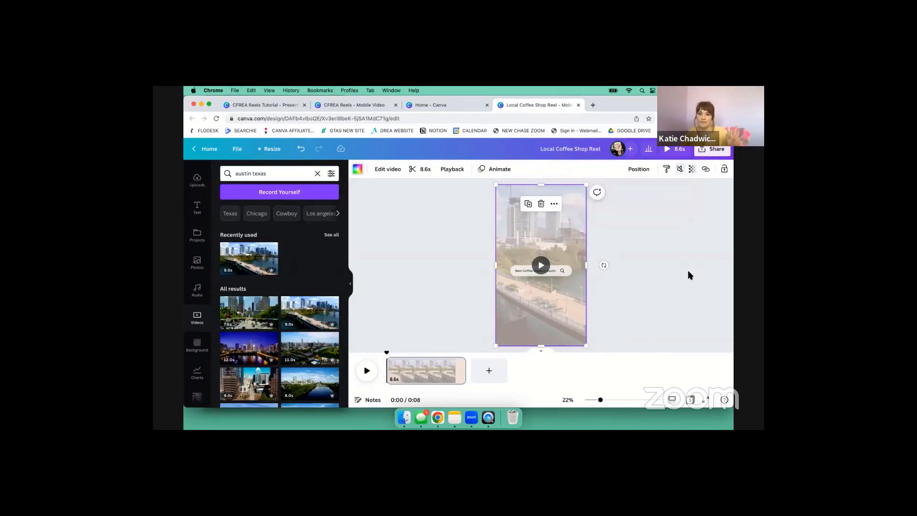
click(690, 276)
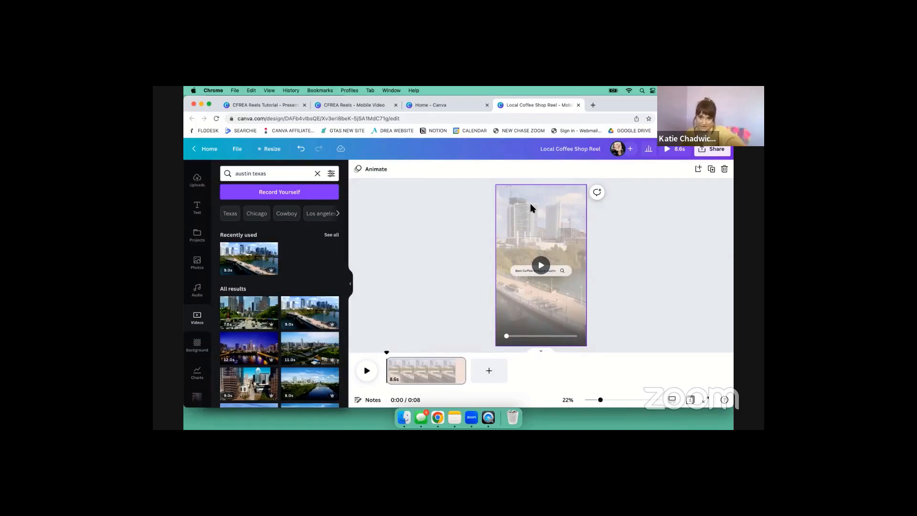
- Preview the page's playback and trim its duration to about 3.3 seconds
click(367, 371)
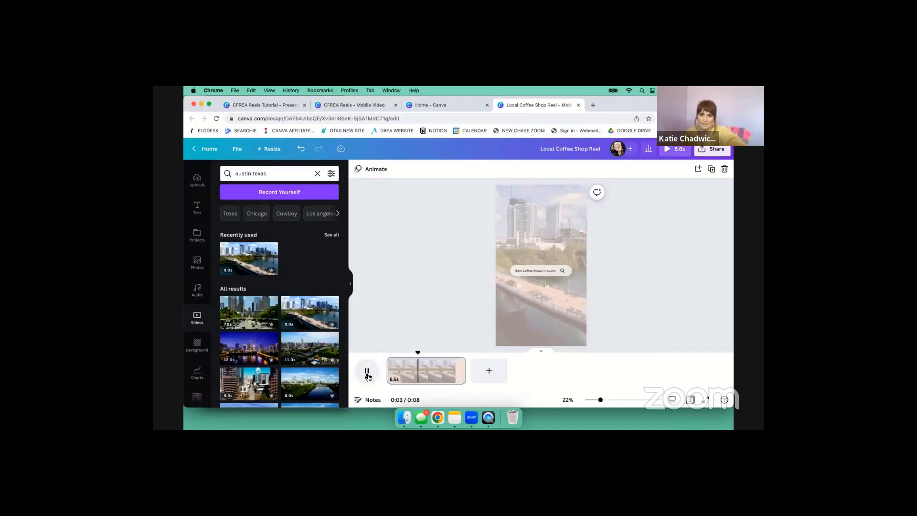
click(367, 376)
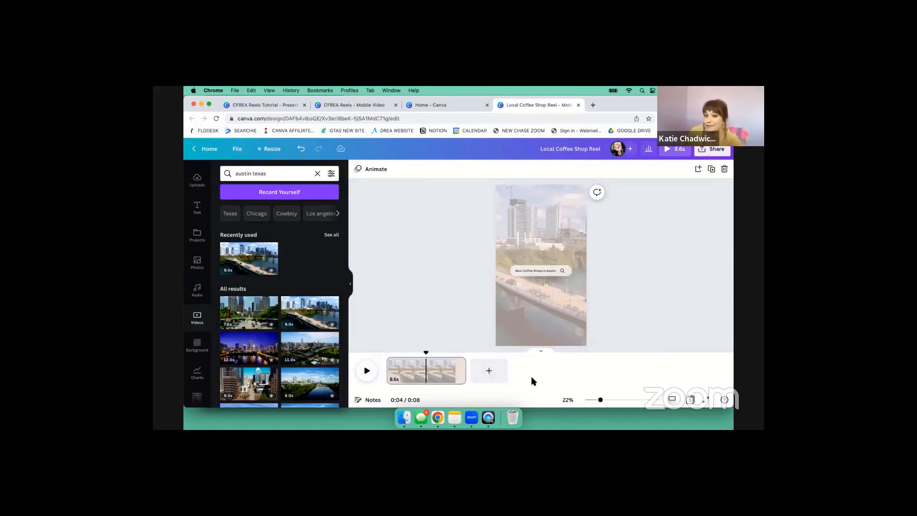
drag(464, 377, 420, 379)
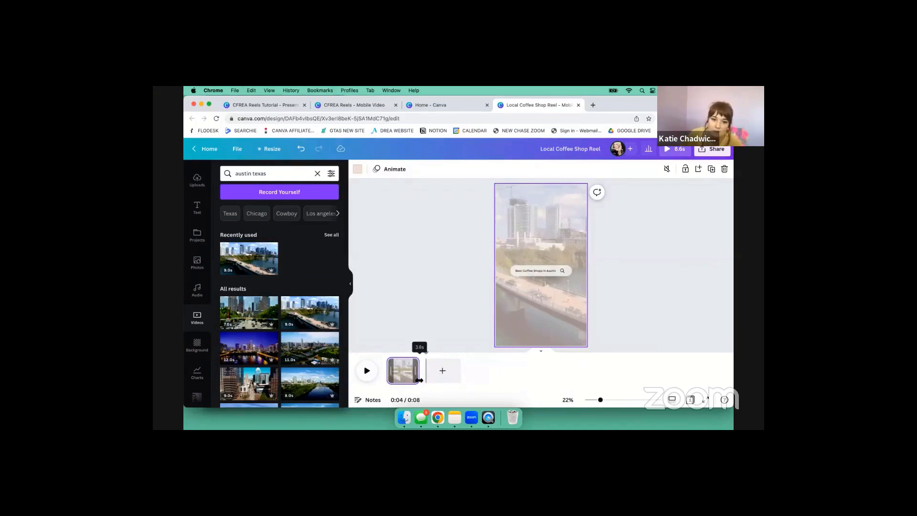
drag(420, 380, 418, 379)
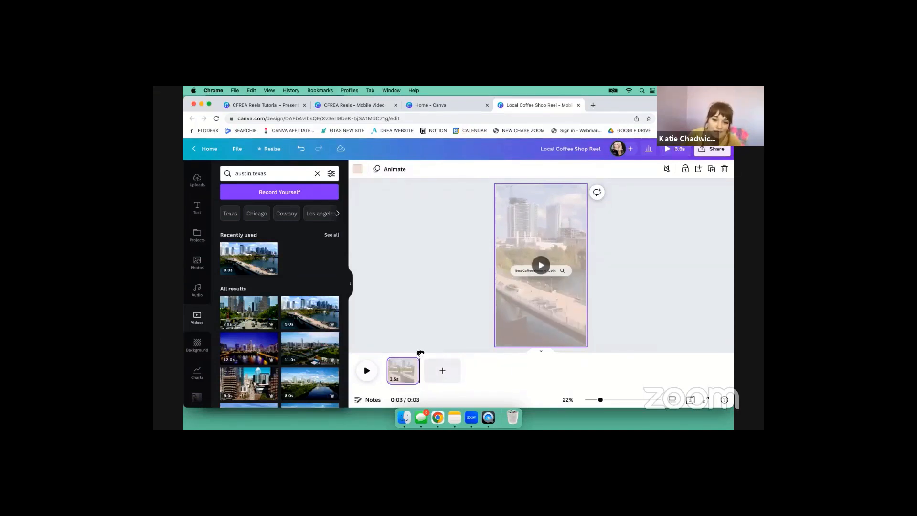
click(366, 375)
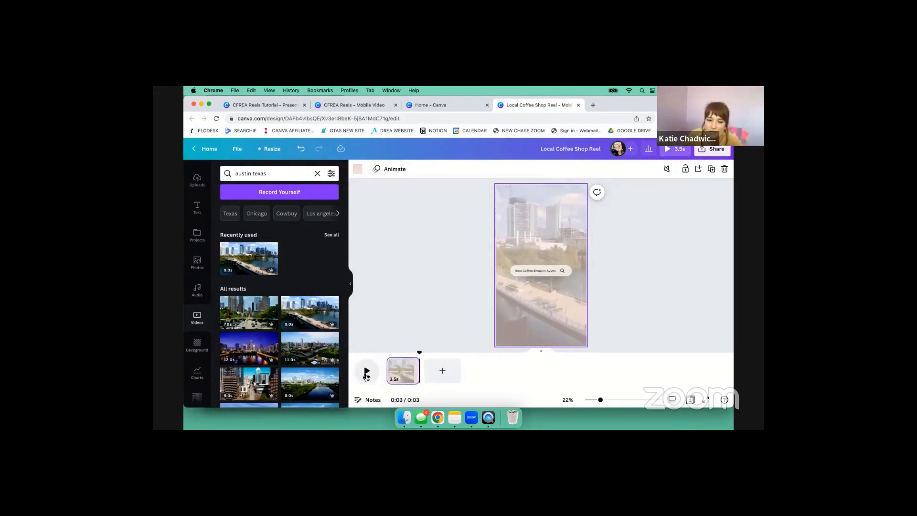
drag(421, 353, 417, 378)
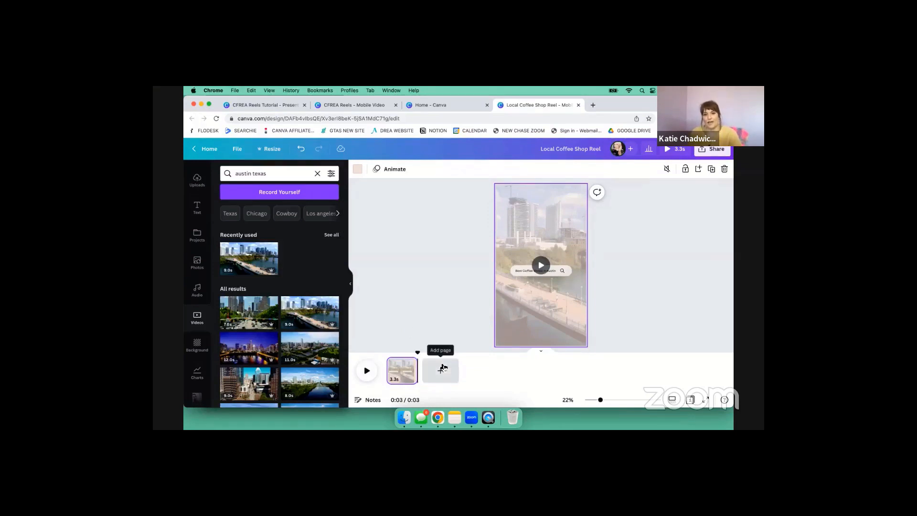
- Add a second page and apply the "Revisiting old places to meet new faces" hikers page from the travel Reel template
click(442, 370)
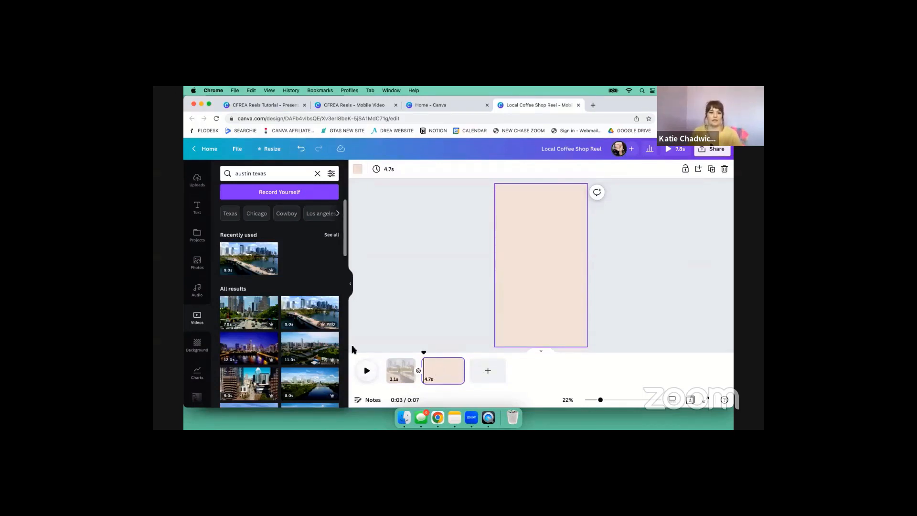
scroll(204, 201, up, 2)
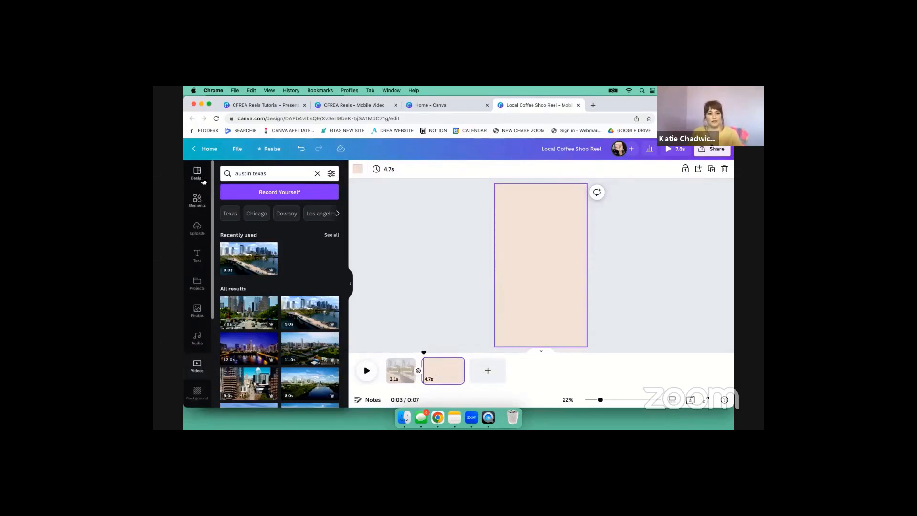
click(203, 177)
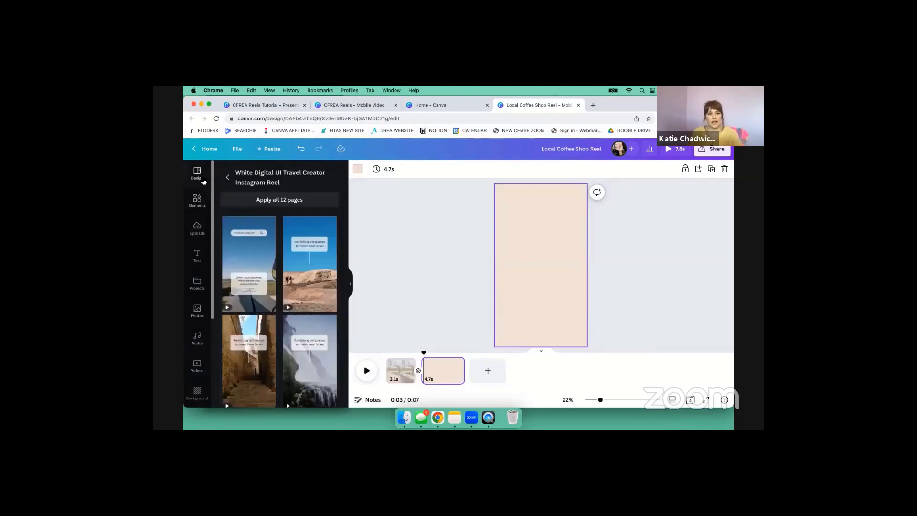
click(295, 283)
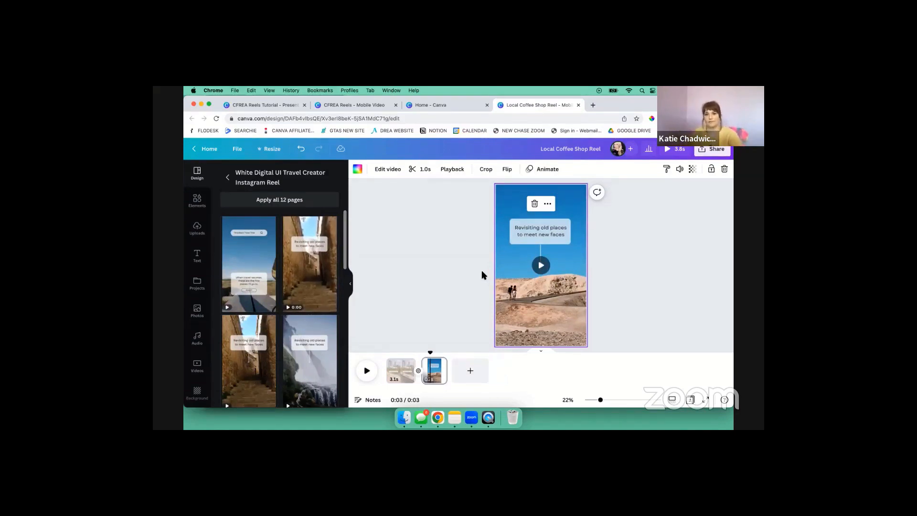
- Replace the "Revisiting old places to meet new faces" caption on the second page with "Coffee Shop #1"
double_click(556, 235)
click(655, 169)
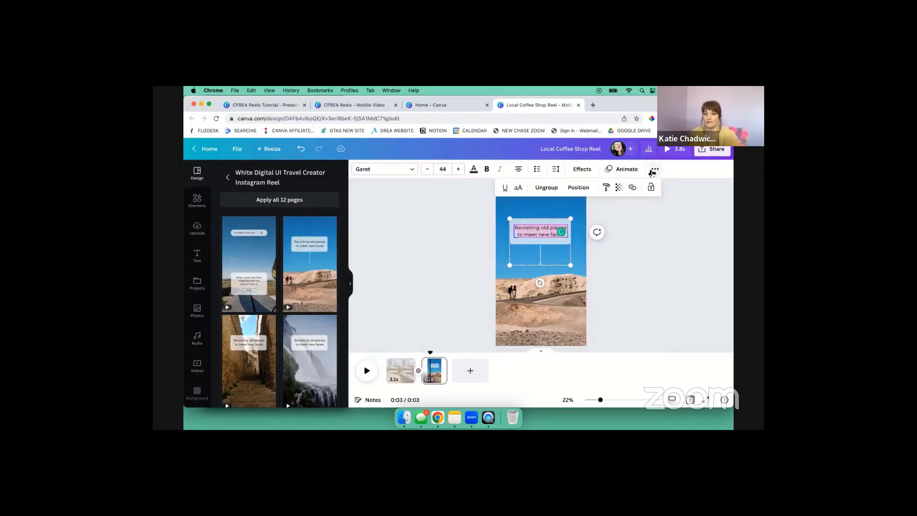
click(626, 309)
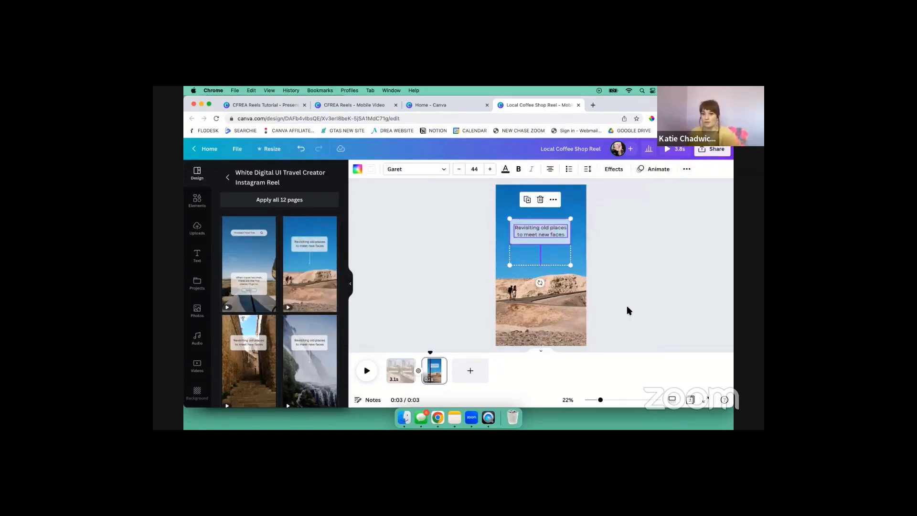
double_click(541, 234)
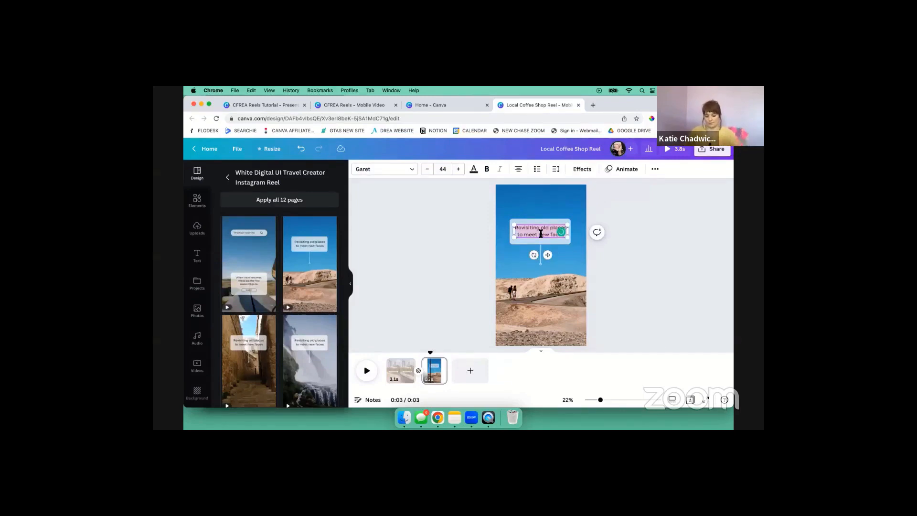
text(Coffee)
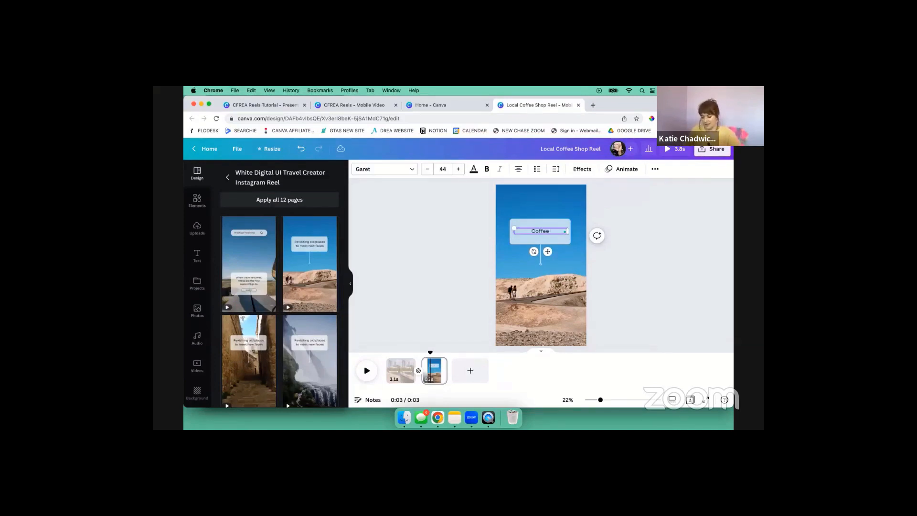
text( Shop #1)
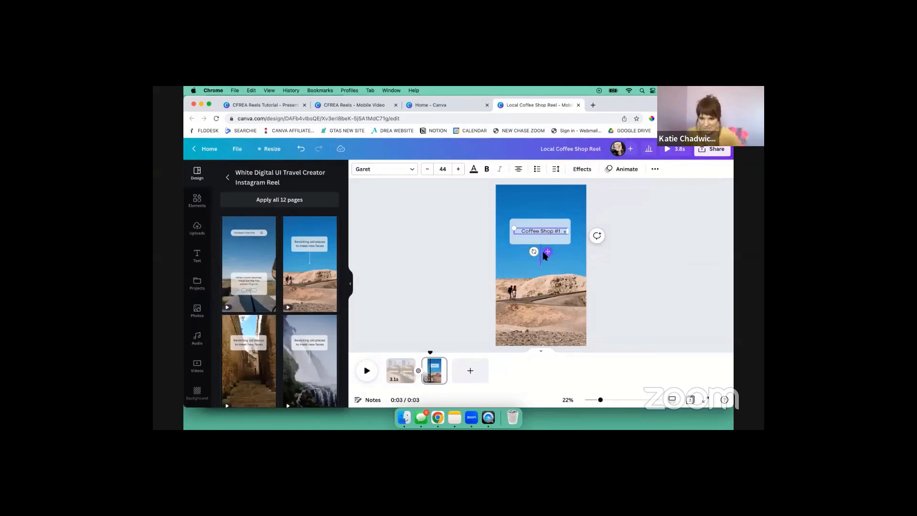
click(494, 244)
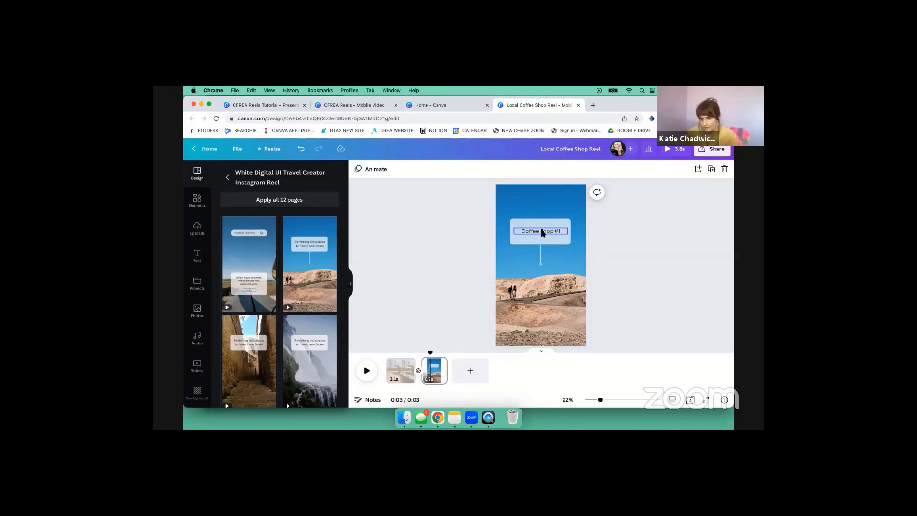
- Delete the hikers background video and fill the page background with the tan colour from the Classy & Refined palette
click(534, 265)
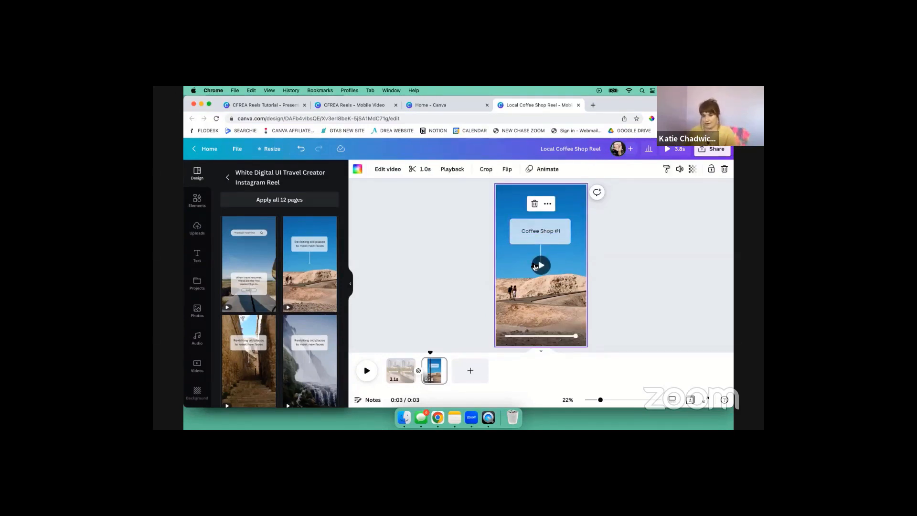
key(Delete)
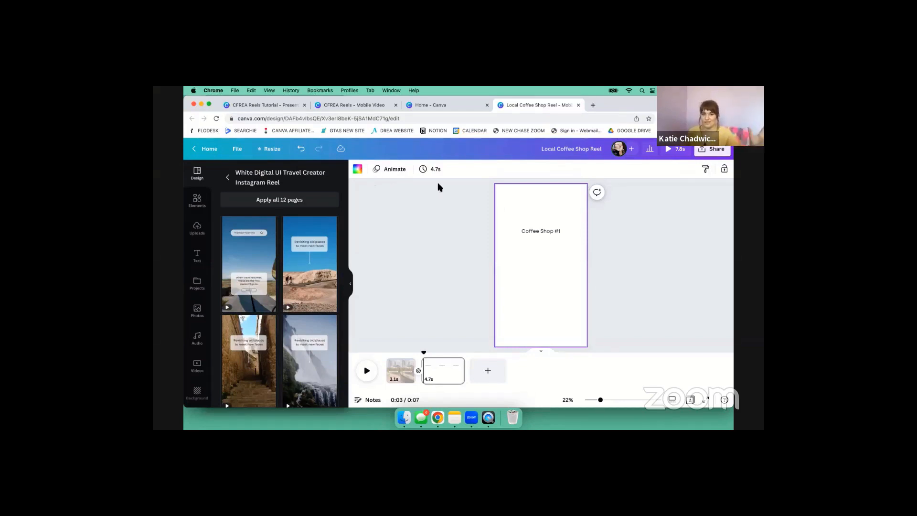
click(357, 170)
scroll(268, 318, down, 10)
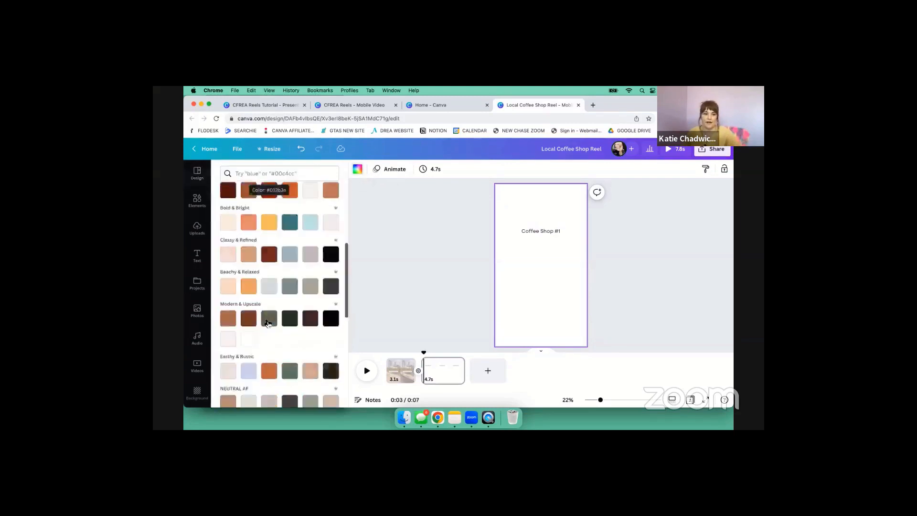
scroll(246, 315, down, 2)
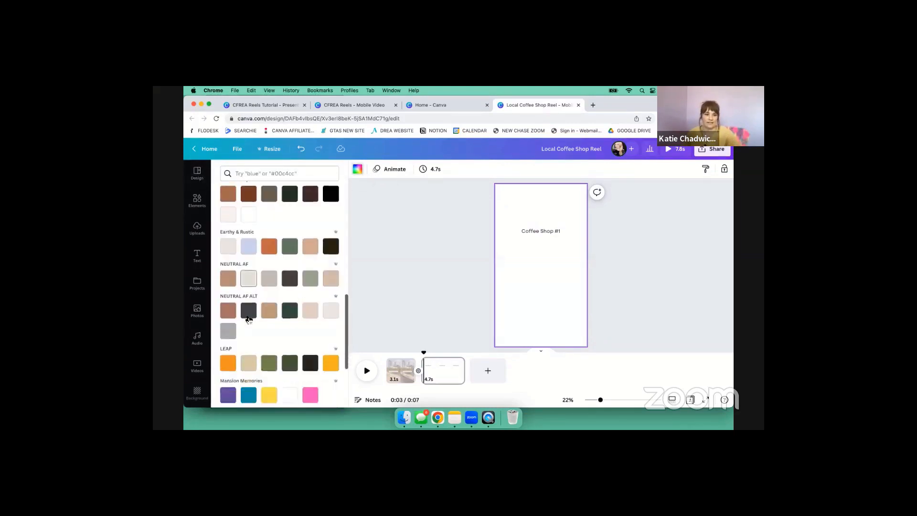
scroll(247, 317, up, 4)
scroll(248, 319, up, 1)
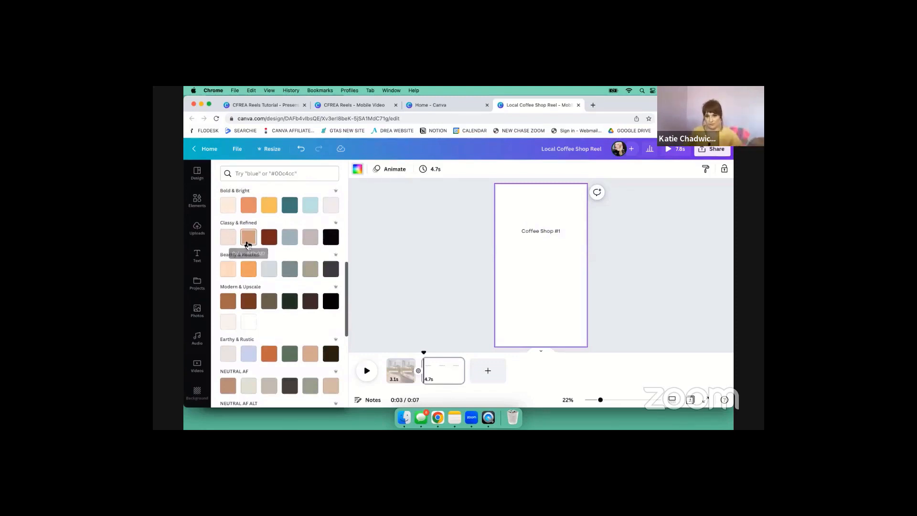
click(247, 243)
click(467, 306)
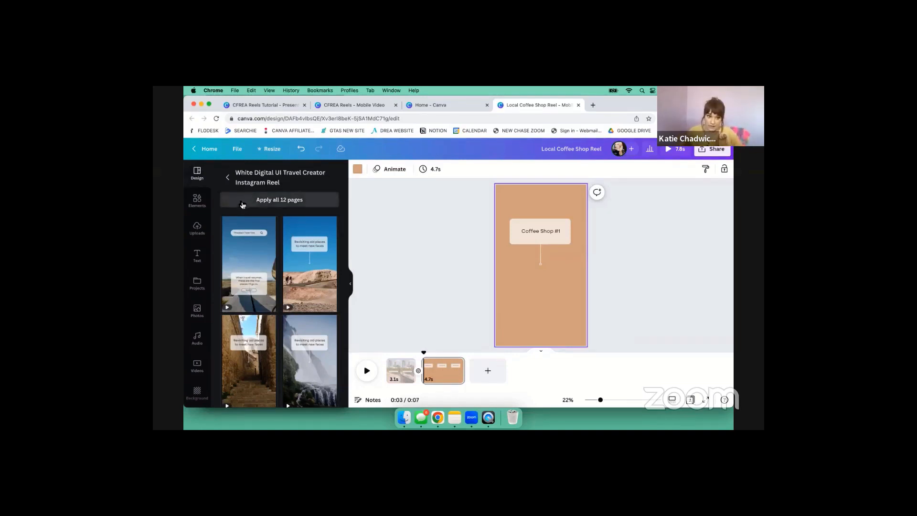
- Search the video library for "coffee" and add the 15-second clip of an espresso machine filling a cup to the second page
click(206, 375)
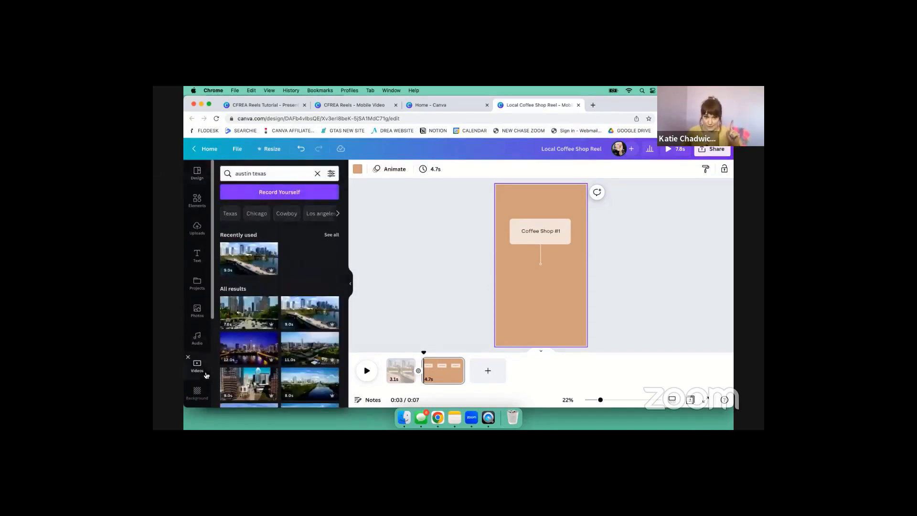
click(318, 174)
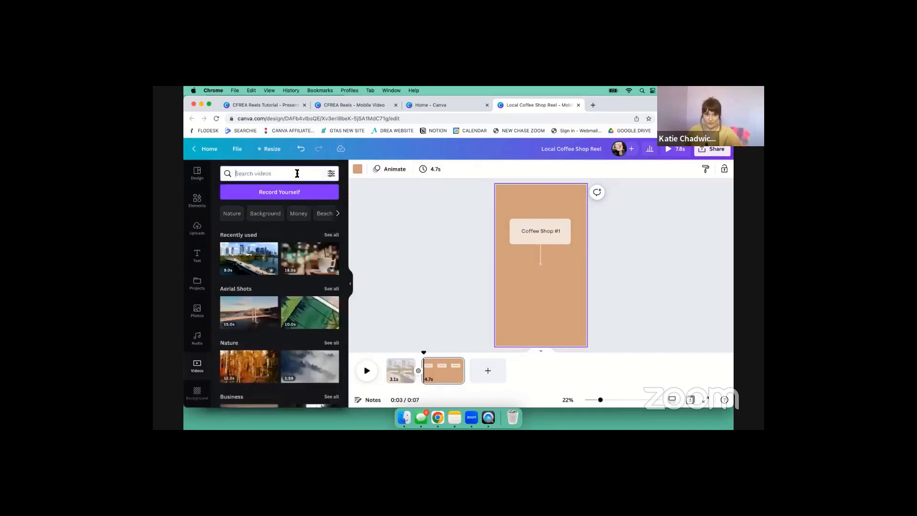
text(co)
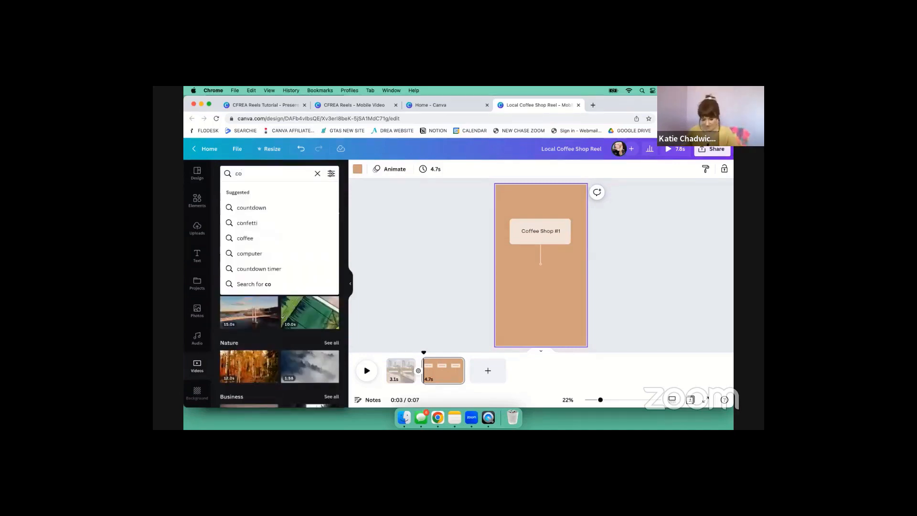
text(ffee)
key(Return)
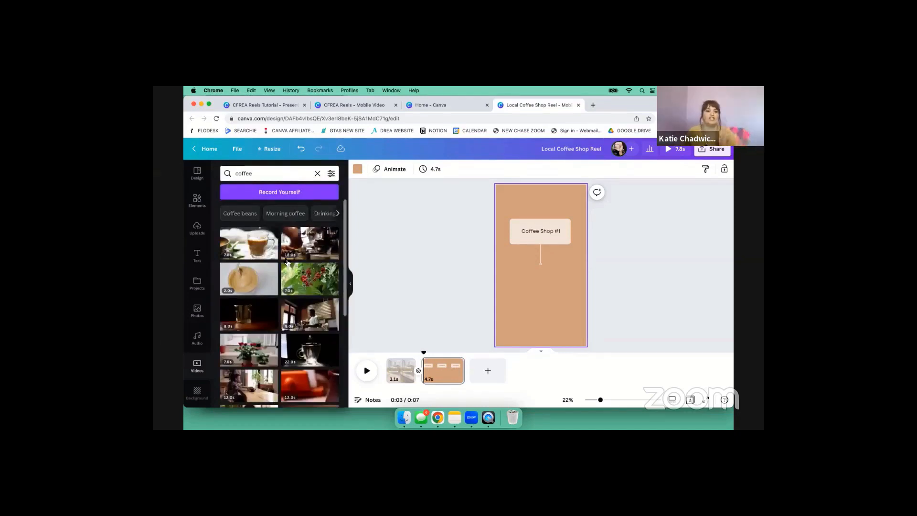
scroll(287, 313, down, 1)
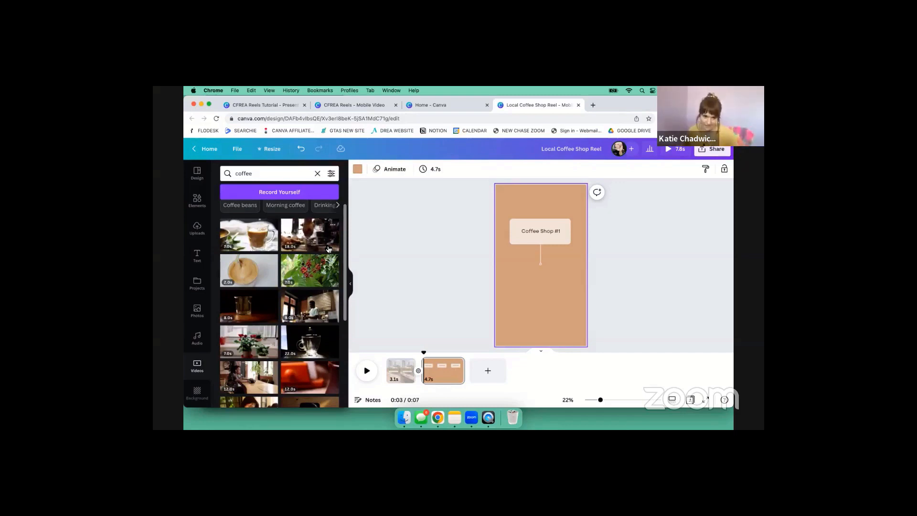
scroll(329, 249, down, 3)
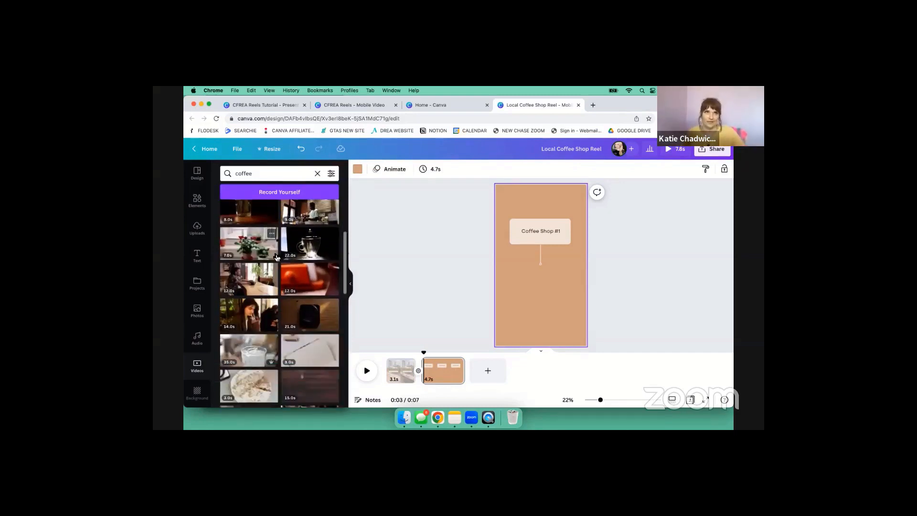
scroll(297, 281, down, 4)
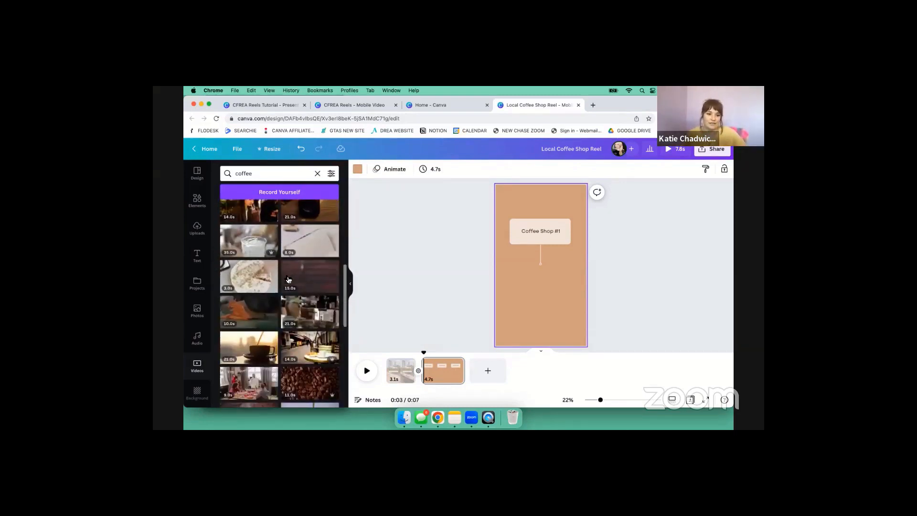
scroll(286, 336, down, 1)
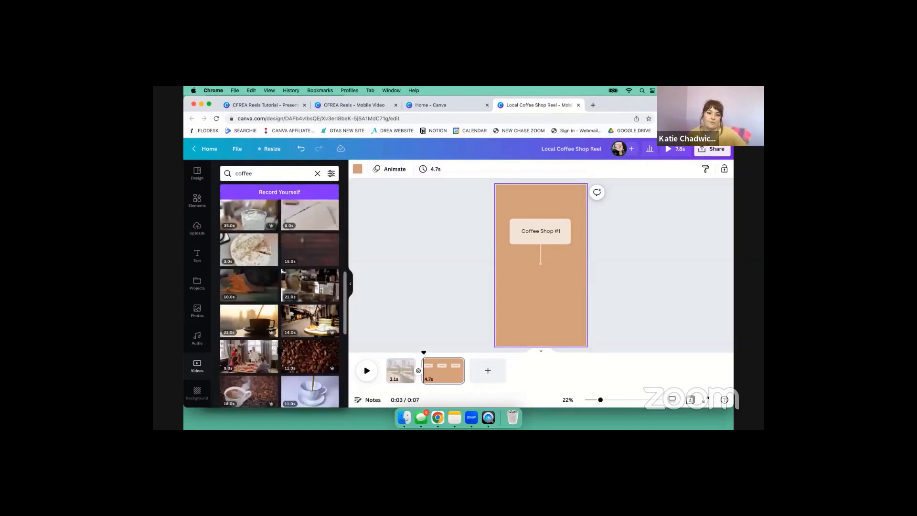
scroll(281, 354, down, 2)
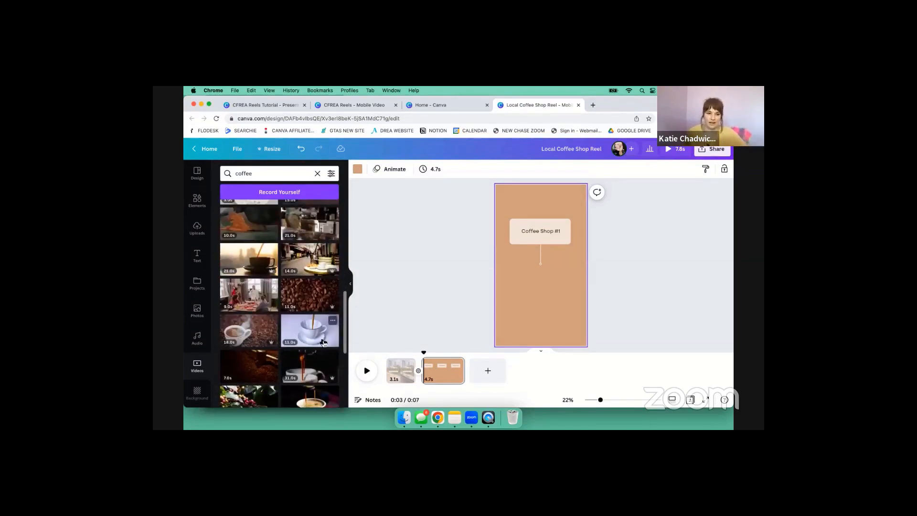
scroll(327, 343, down, 1)
scroll(328, 343, down, 2)
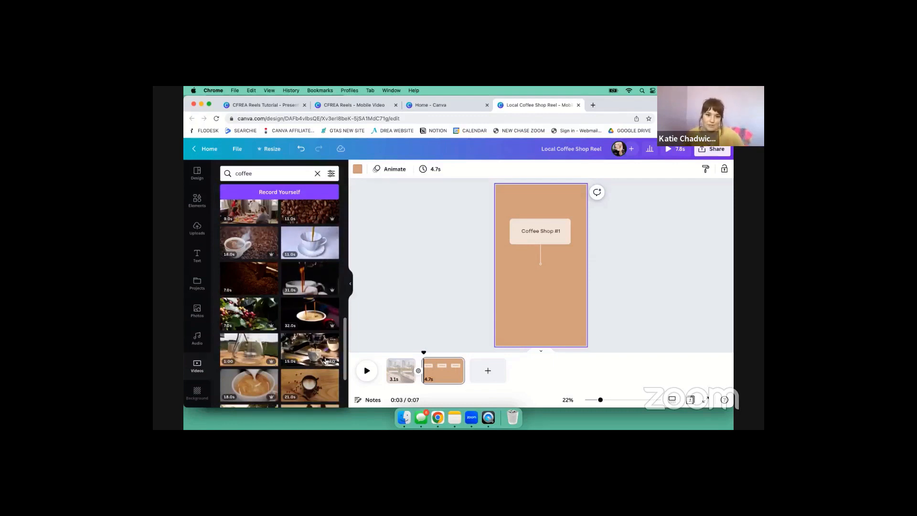
scroll(313, 354, down, 1)
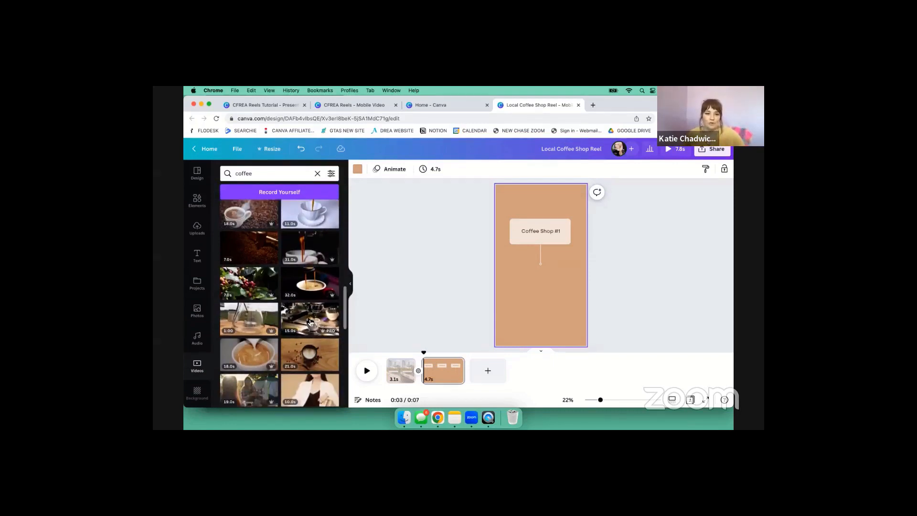
click(309, 322)
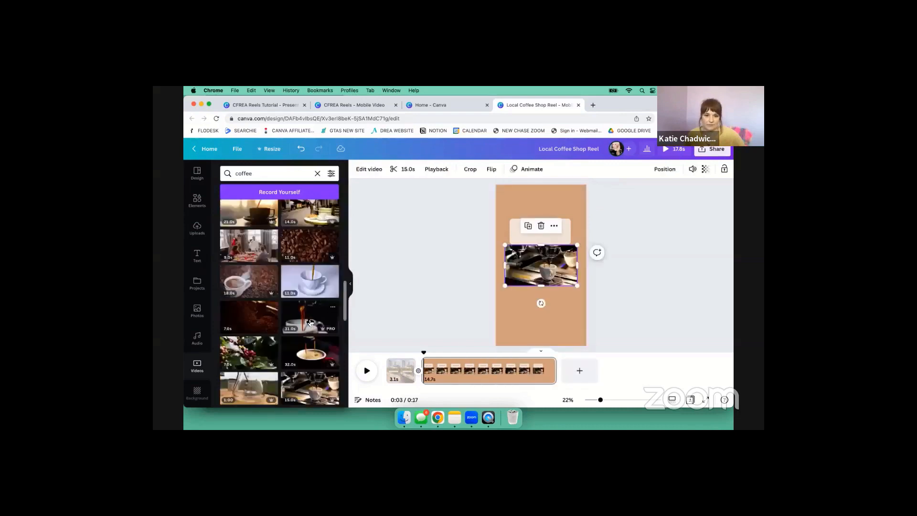
click(524, 339)
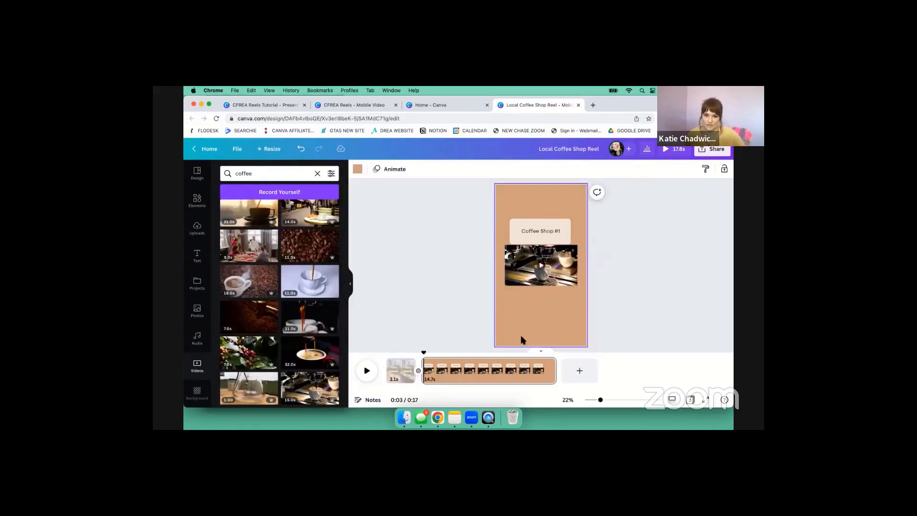
- Add a full-page single-cell grid behind the caption and place the espresso machine video inside it
click(190, 206)
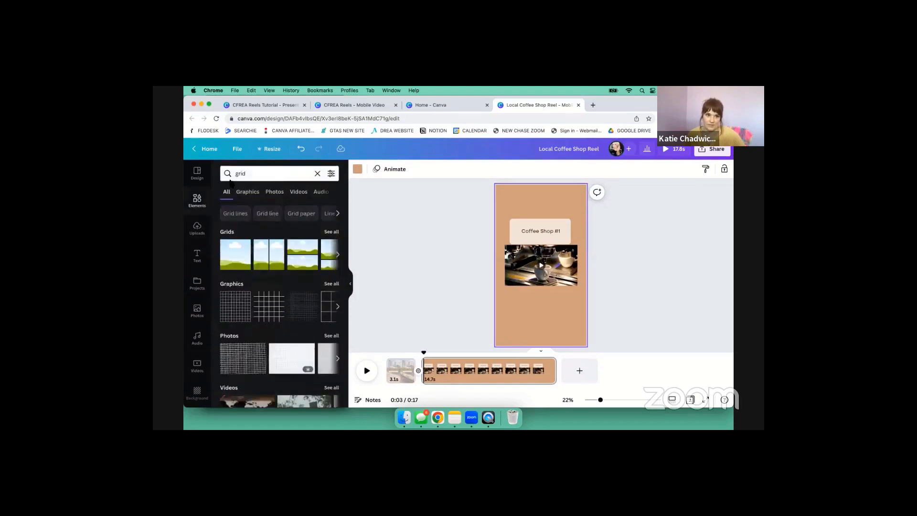
click(234, 260)
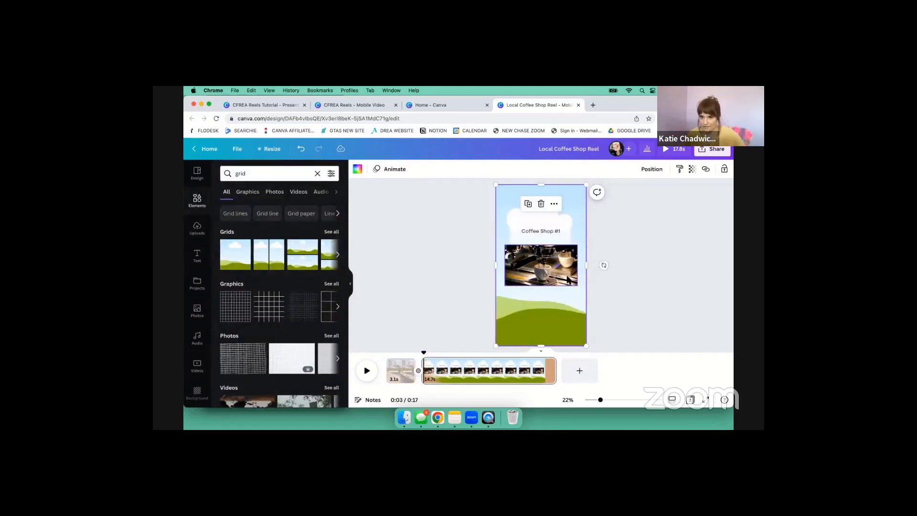
drag(569, 280, 570, 291)
key(super+z)
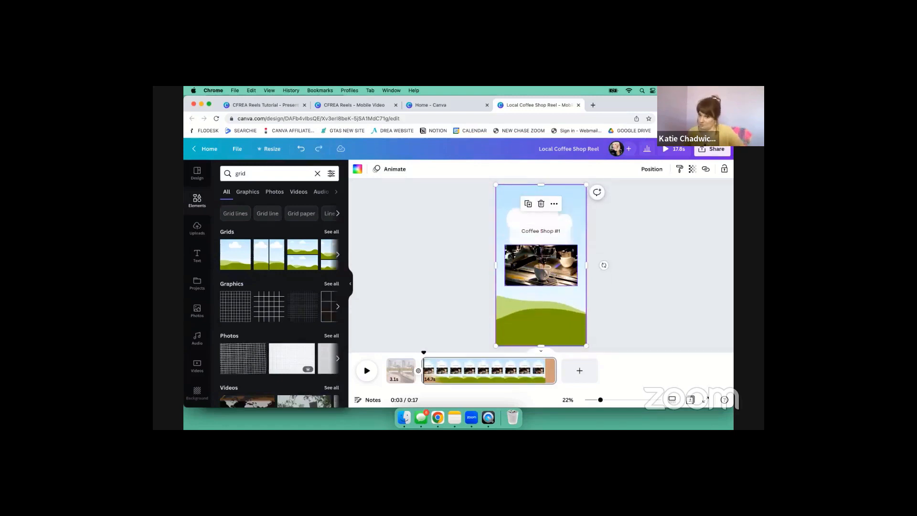
click(684, 309)
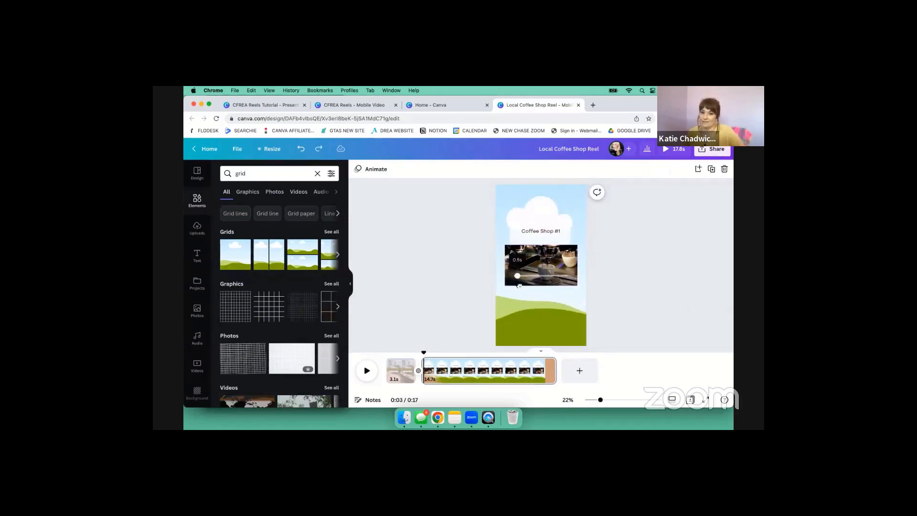
drag(560, 250, 560, 266)
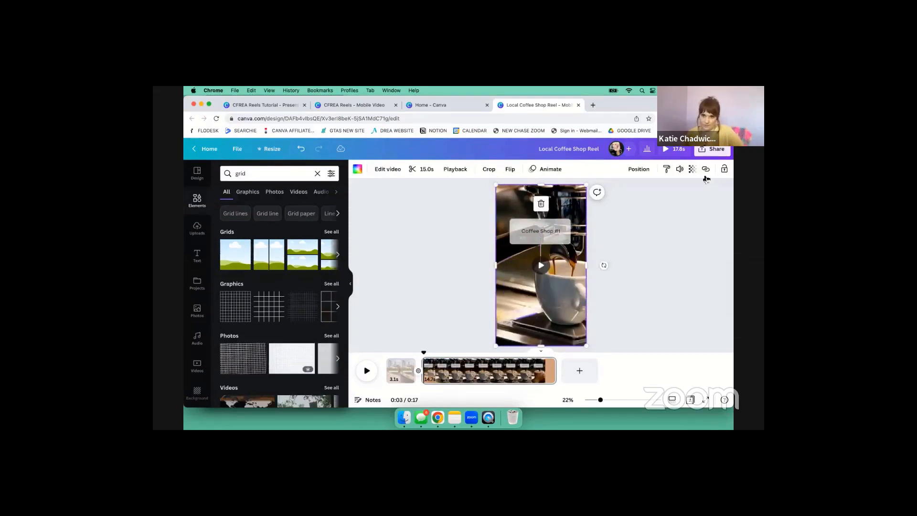
- Set the espresso video's volume to 0
click(680, 169)
double_click(670, 193)
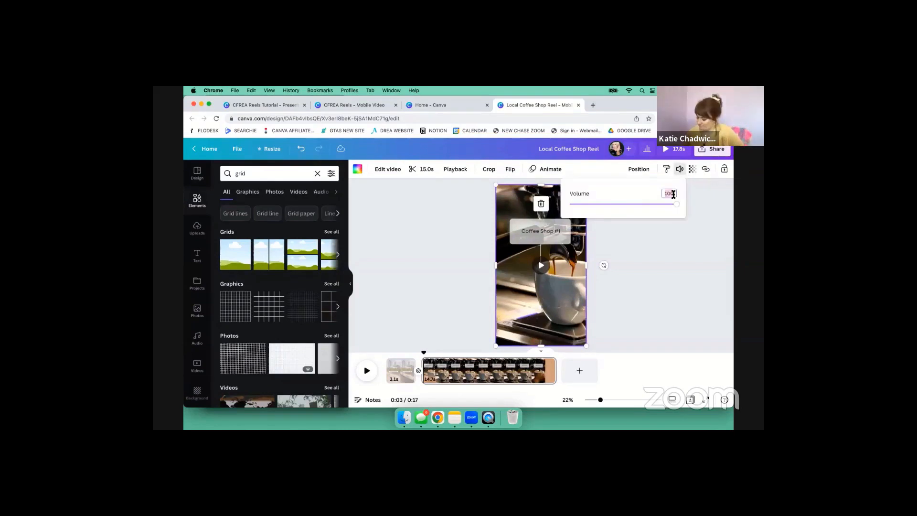
text(0)
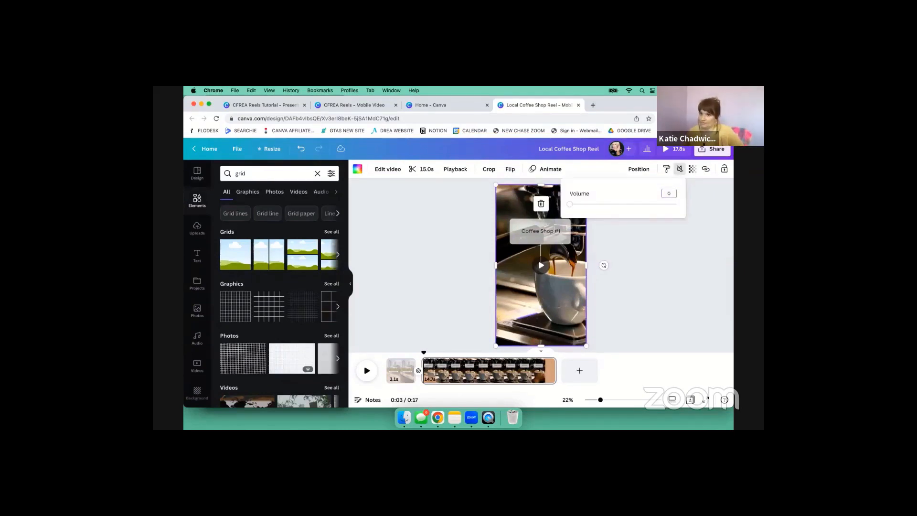
- Set the espresso video's transparency to 10 and play it to preview the faded background
click(692, 169)
double_click(686, 189)
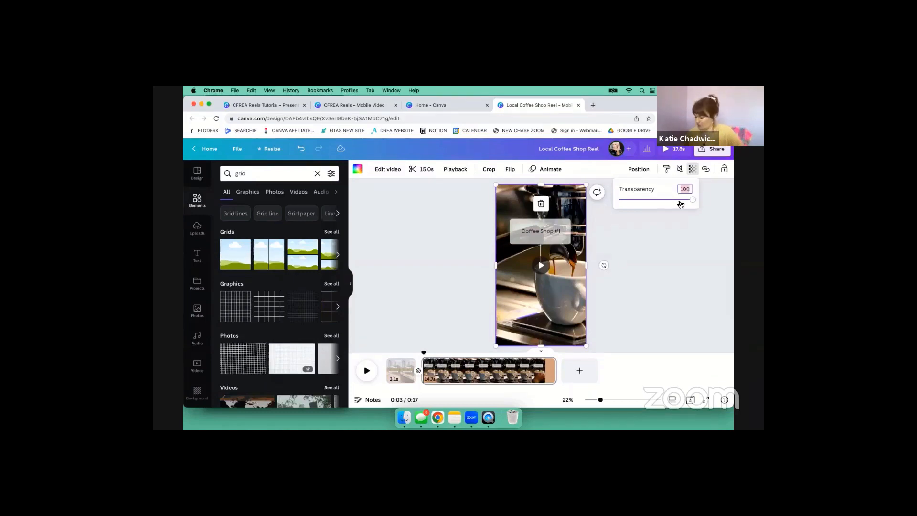
text(10)
key(Return)
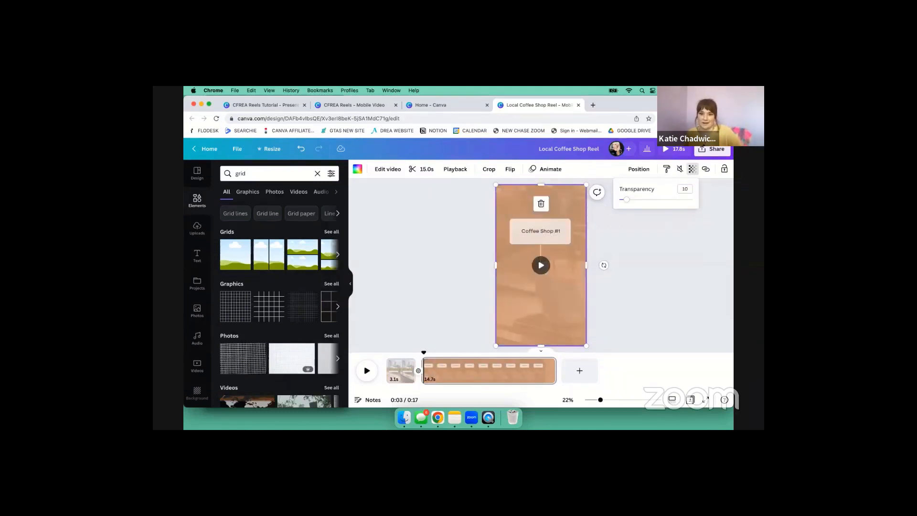
click(541, 265)
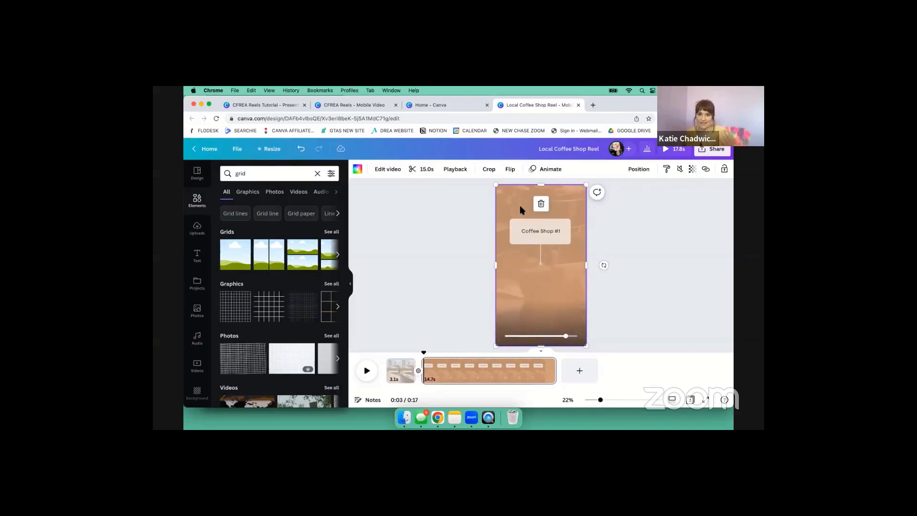
- Compare the espresso video at transparency 100, and set it back to 10
click(692, 169)
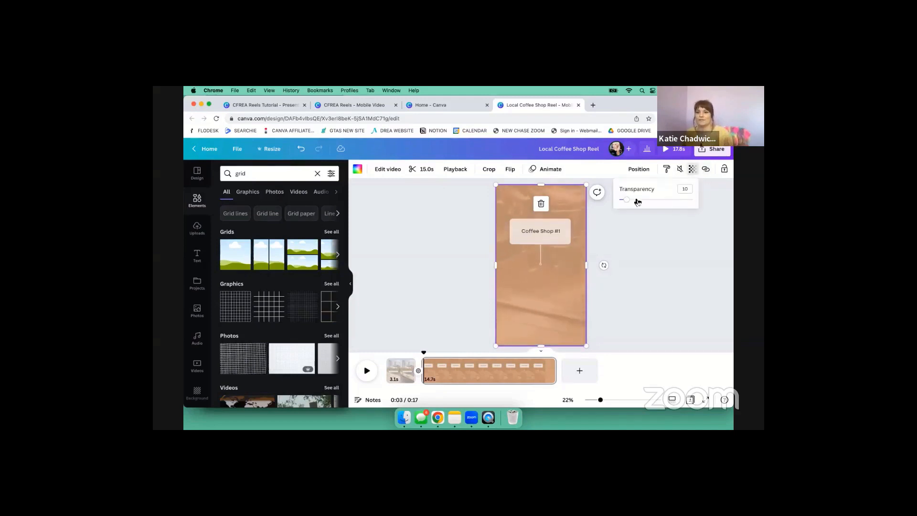
drag(627, 200, 692, 200)
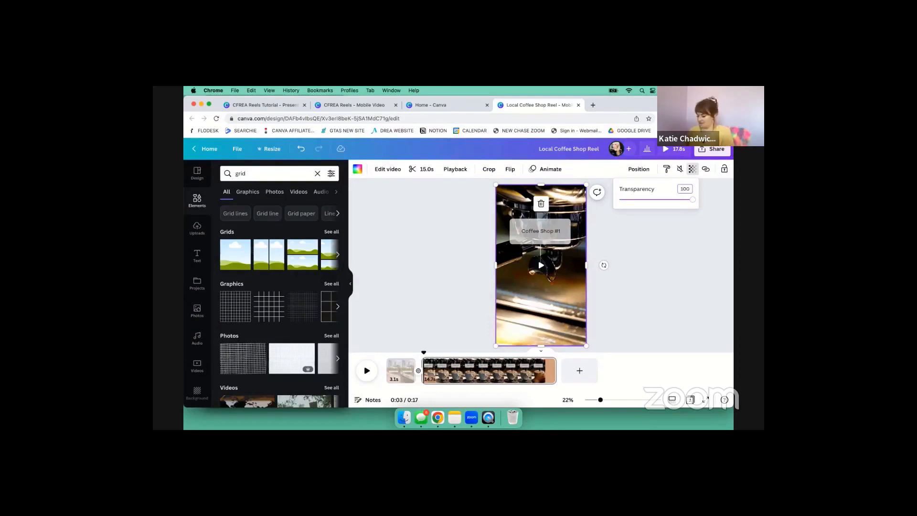
key(Return)
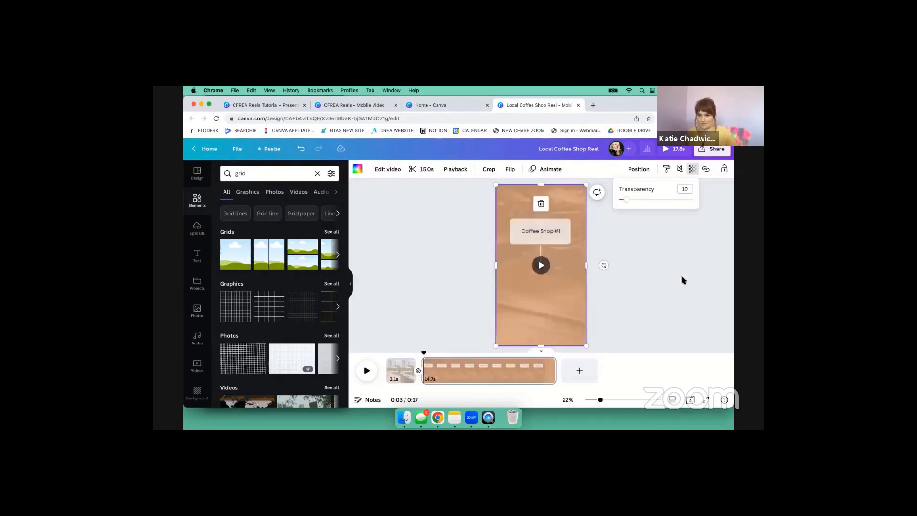
- Shift the espresso video slightly to the right inside its full-page grid frame
double_click(529, 301)
drag(529, 300, 549, 300)
key(Return)
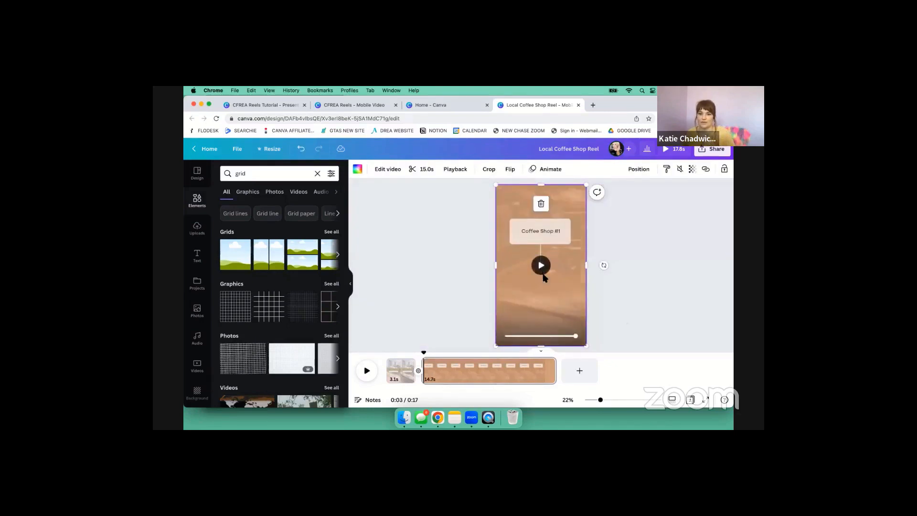
mouse_move(543, 275)
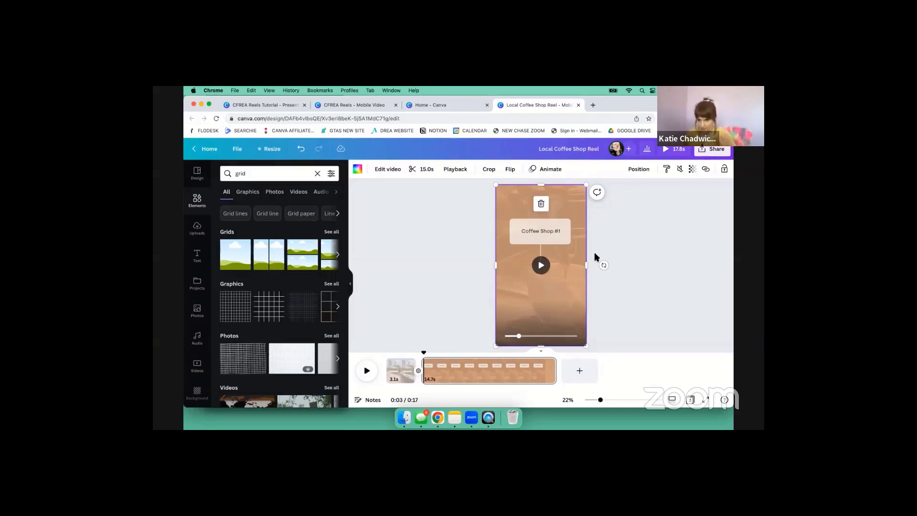
- Duplicate the "Coffee Shop #1" text and place the copy below the caption box beside the vertical line
click(566, 244)
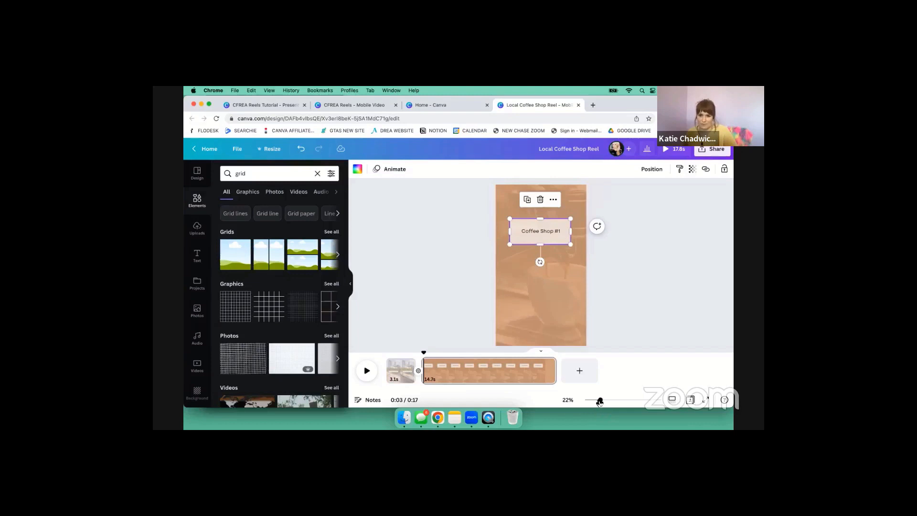
drag(601, 400, 618, 402)
scroll(600, 286, up, 2)
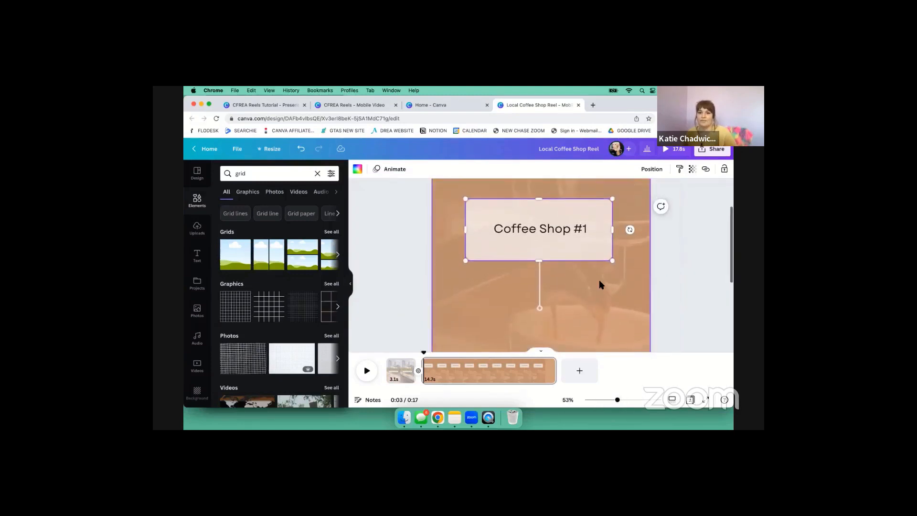
click(563, 231)
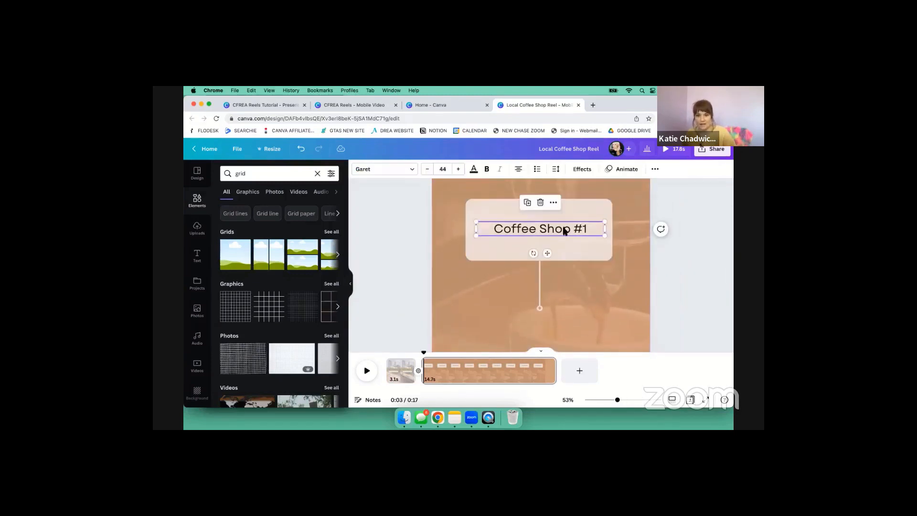
drag(564, 231, 624, 303)
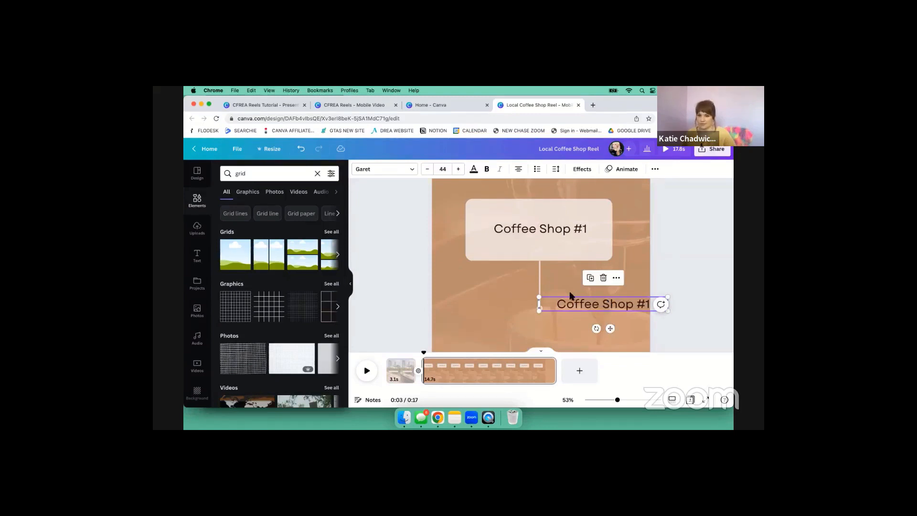
- Move the copied text and the vertical line together to the left so the copy is centred under the caption
shift+click(540, 276)
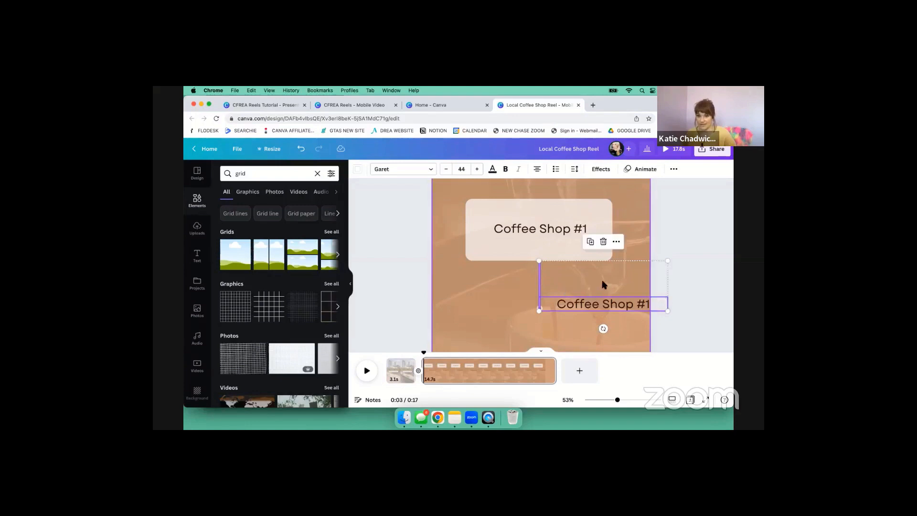
drag(606, 283, 547, 285)
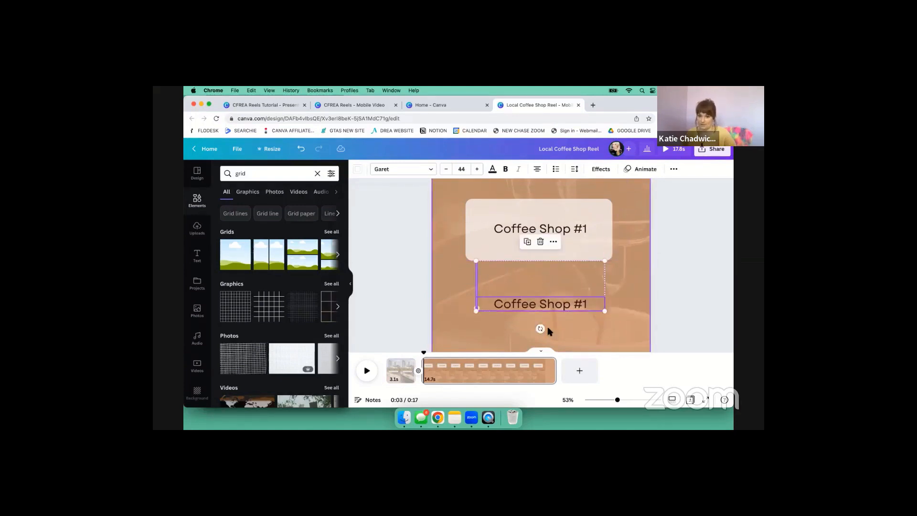
click(573, 330)
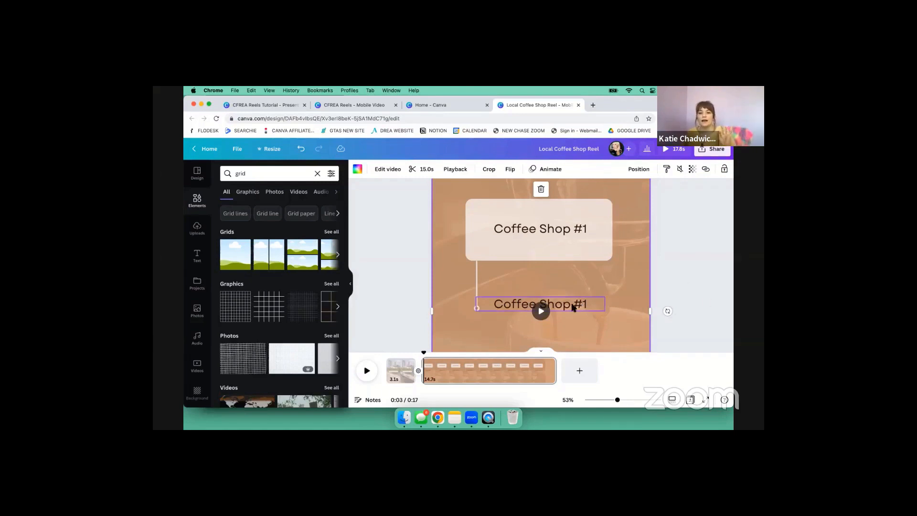
- Move the copied text up just beneath the caption box and change its wording to "Outdoor Seating"
click(573, 307)
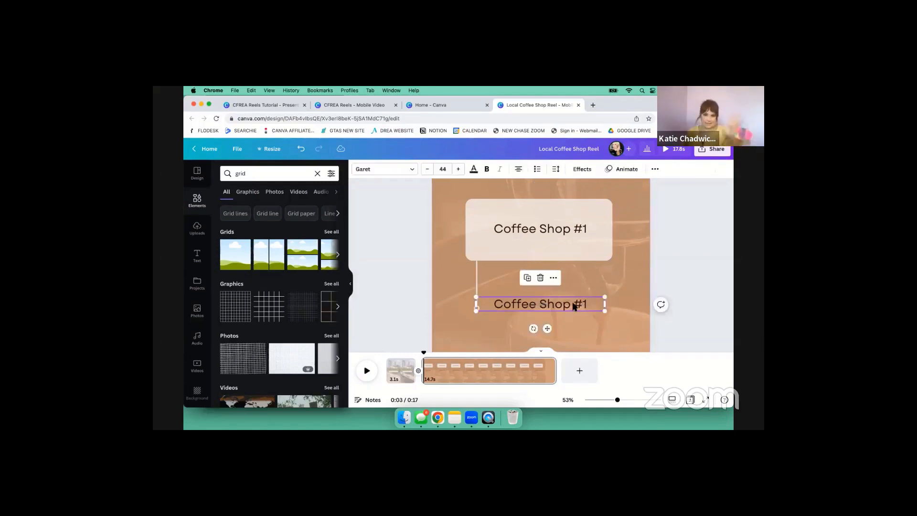
drag(575, 308, 575, 281)
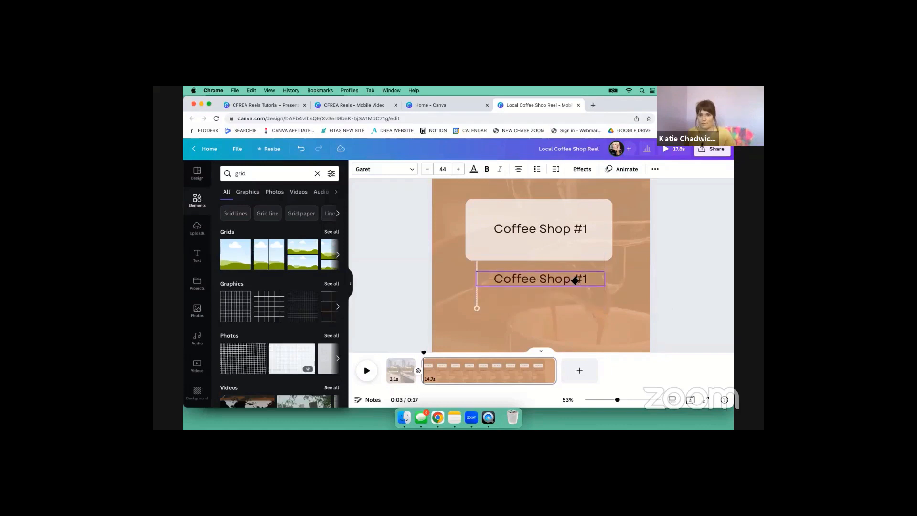
double_click(574, 281)
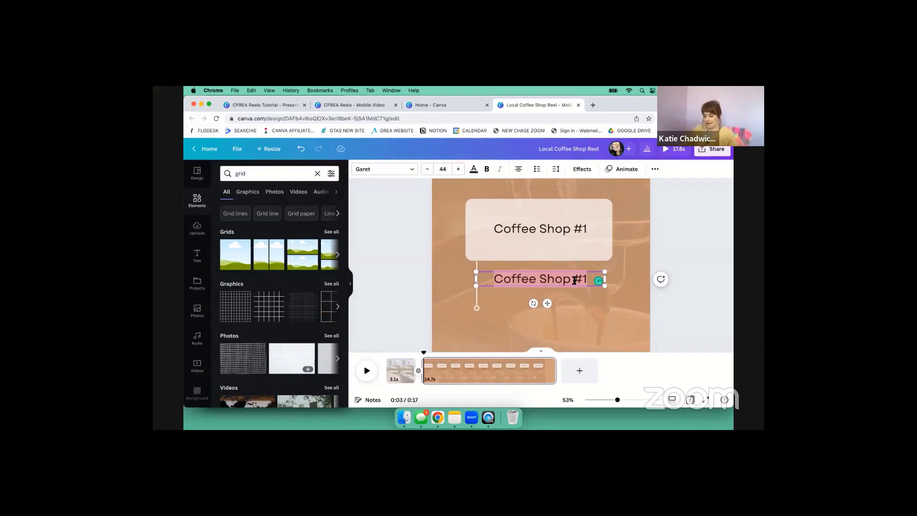
text(Outdoor Seatin)
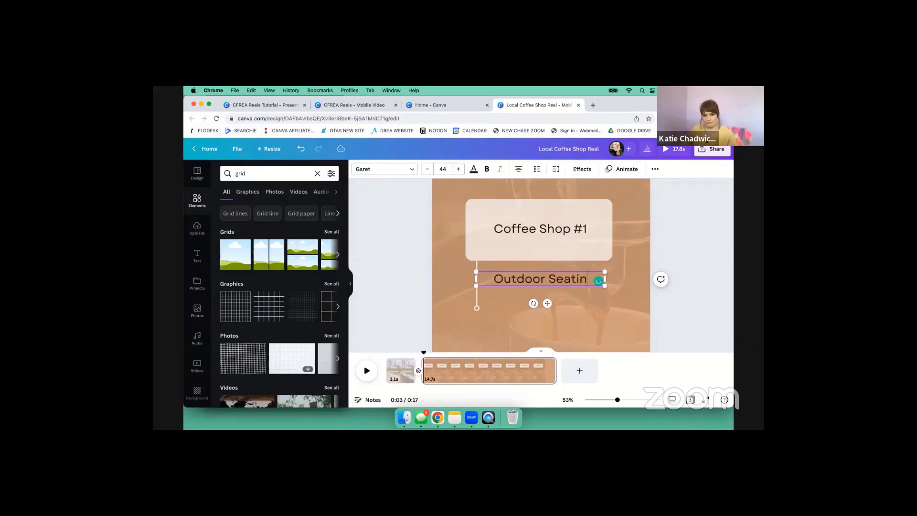
text(g)
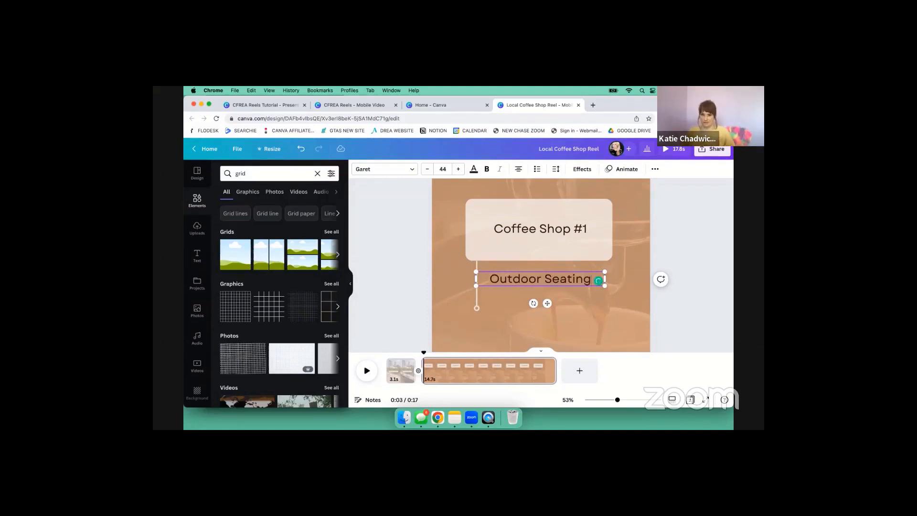
- Duplicate the "Outdoor Seating" text directly below it and change the copy to "Cozy Reading Spots"
click(681, 248)
scroll(679, 247, down, 1)
click(592, 245)
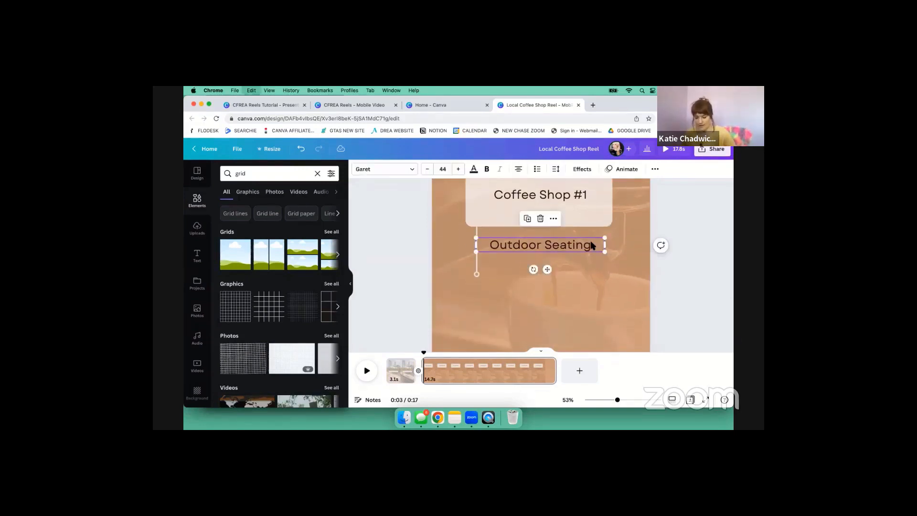
drag(591, 246, 590, 270)
double_click(589, 269)
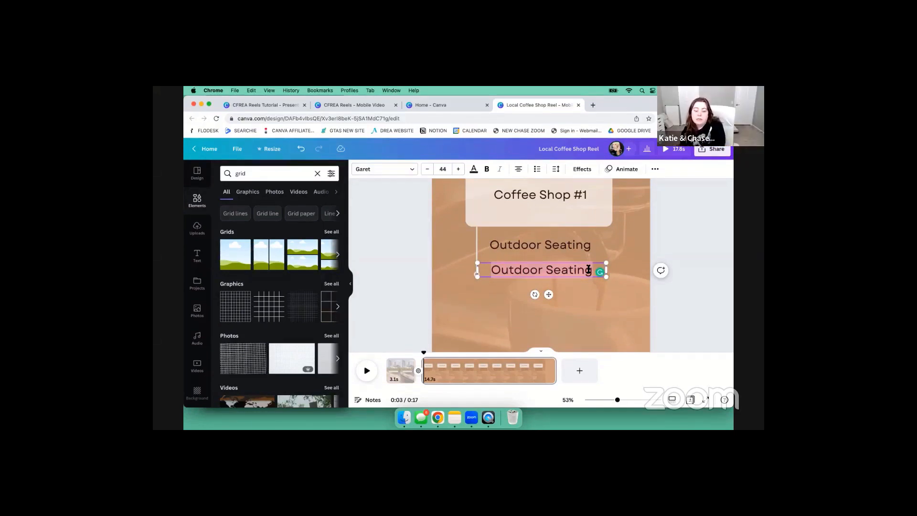
text(Cozy)
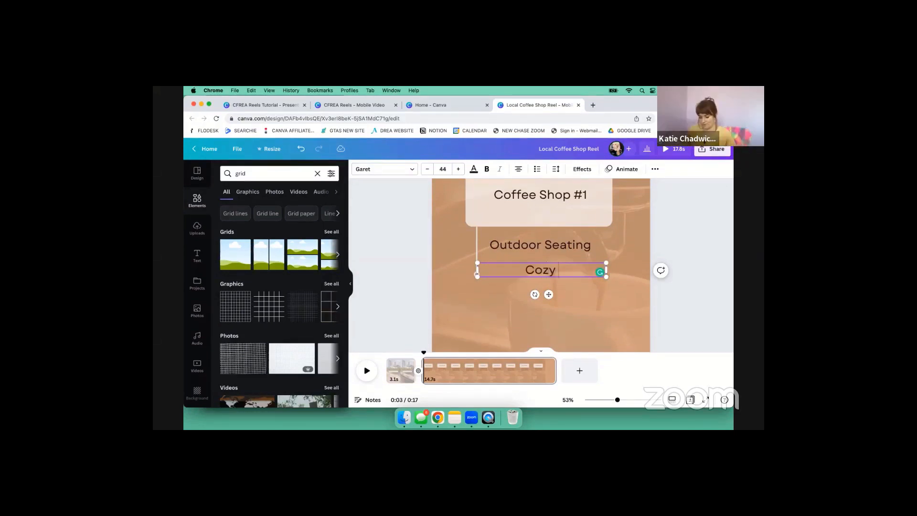
text( Reading Sp)
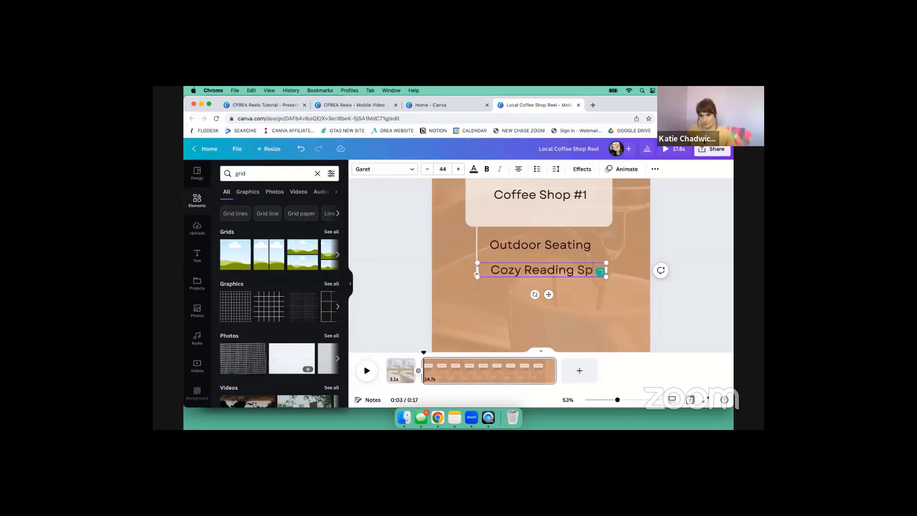
text(ots)
- Left-align the "Outdoor Seating" and "Cozy Reading Spots" texts and nudge both slightly right of the vertical line
shift+click(544, 248)
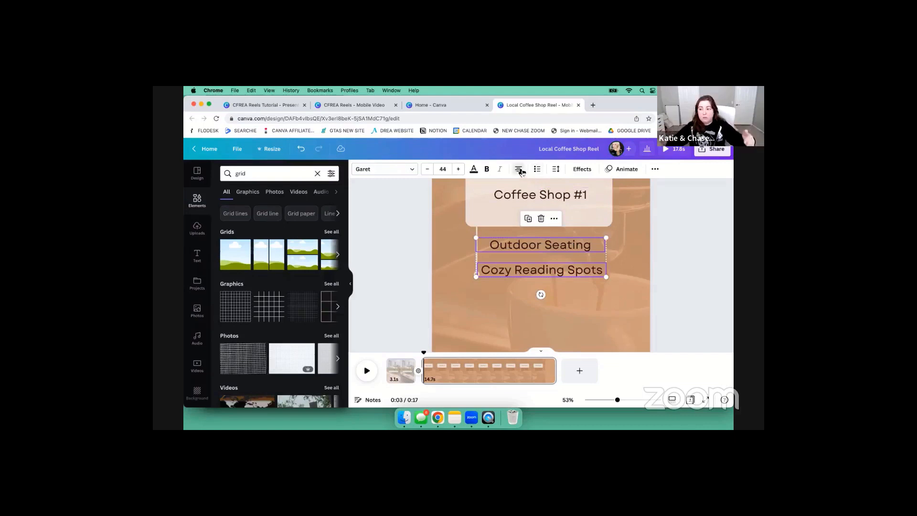
click(518, 169)
drag(537, 247, 543, 247)
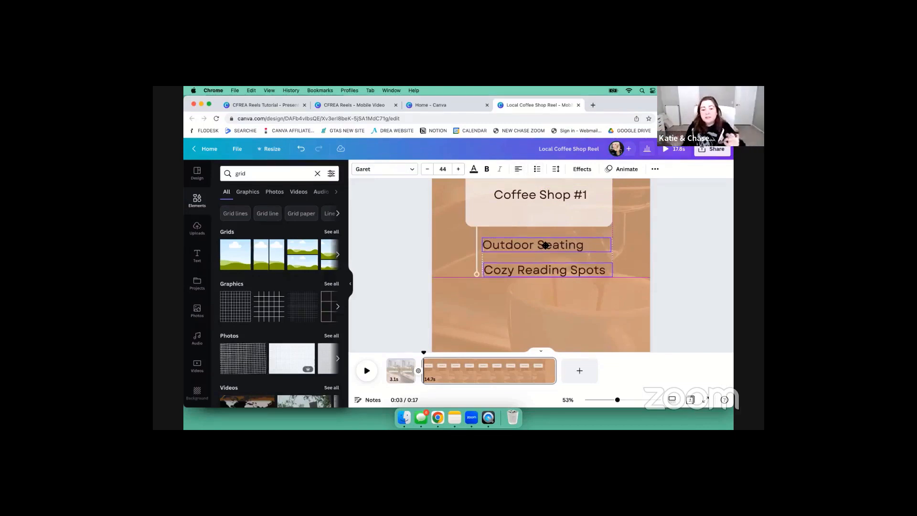
- Lengthen the vertical line downward to leave room for a third list item
click(455, 286)
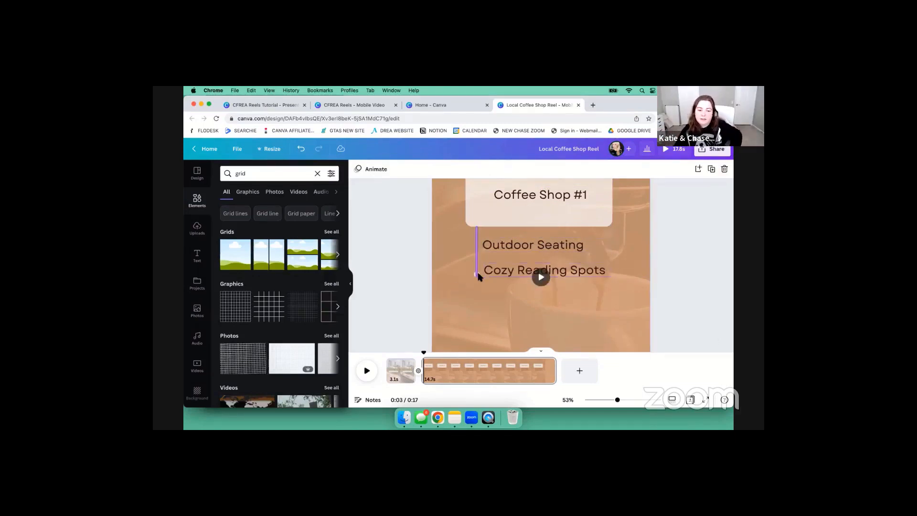
click(477, 276)
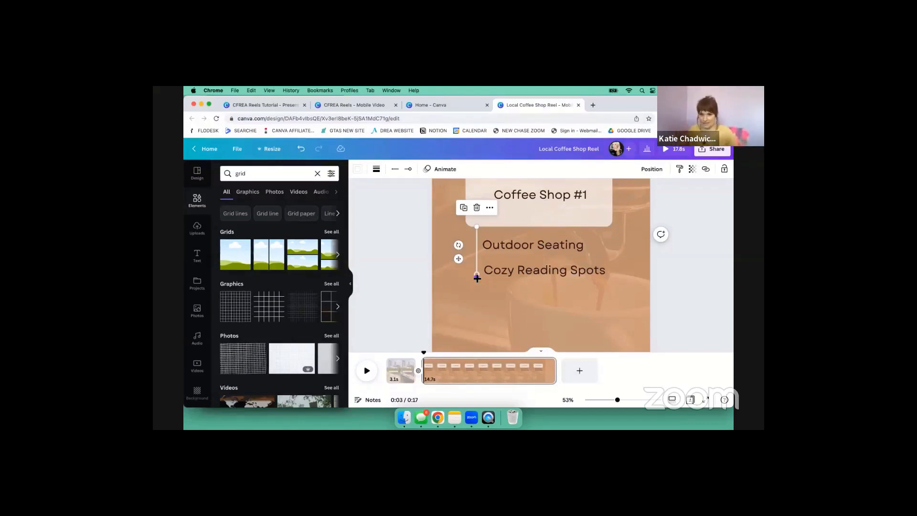
drag(476, 279, 478, 309)
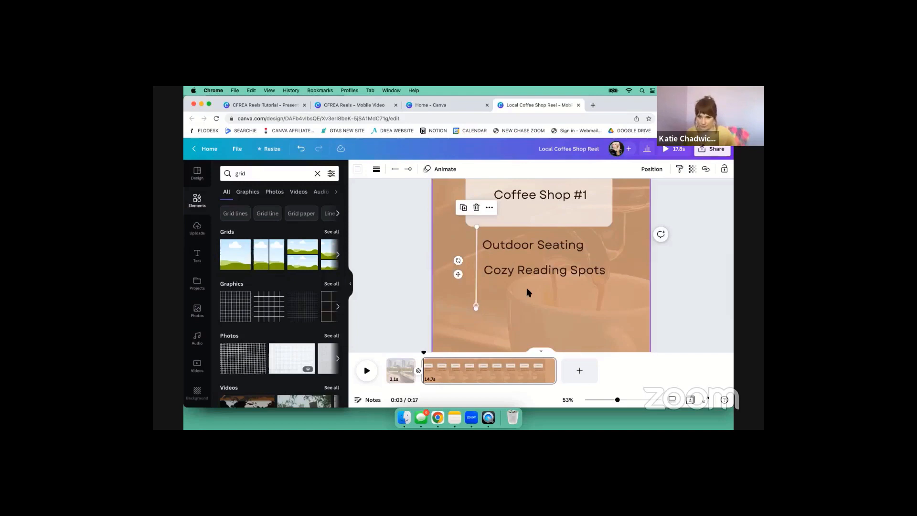
- Add a third list item "Pet-Friendly" from a copy of "Cozy Reading Spots", and line up "Outdoor Seating" with the list
click(511, 269)
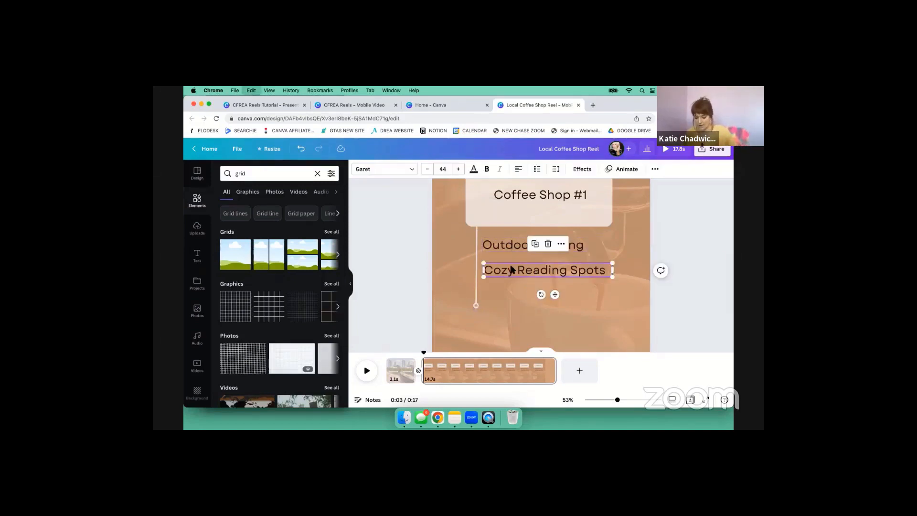
key(super+d)
drag(511, 270, 509, 297)
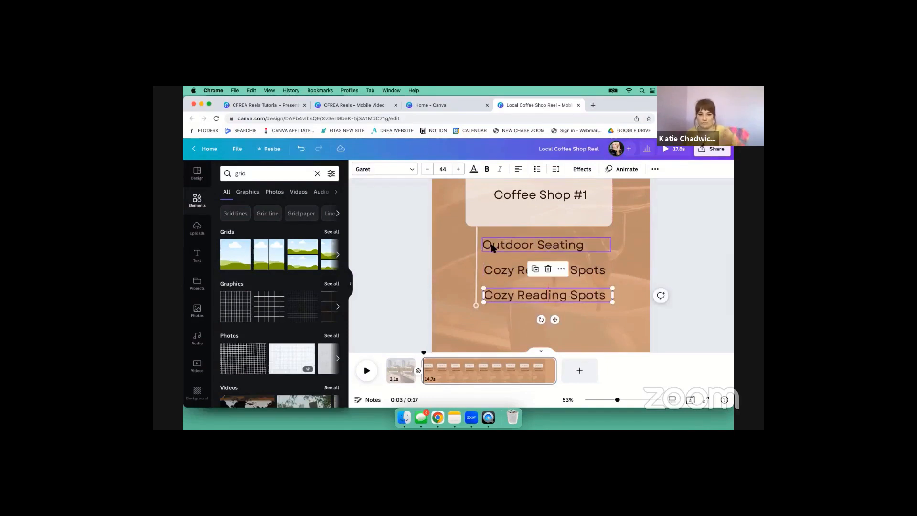
drag(492, 250, 493, 250)
click(507, 295)
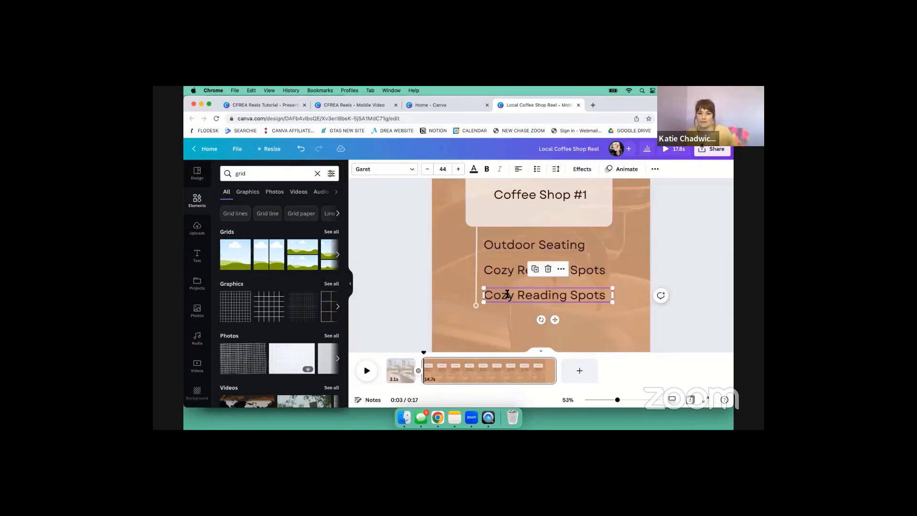
click(508, 294)
text(Pet-Fr)
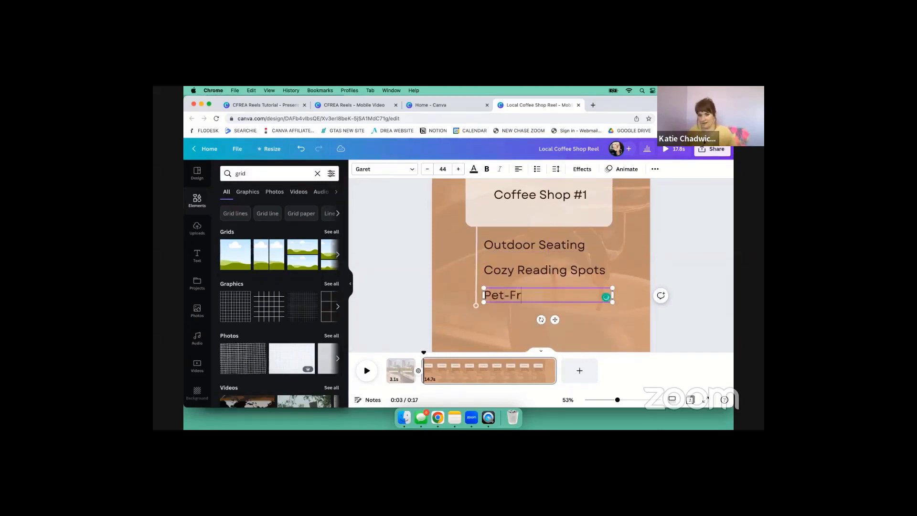
text(iendly)
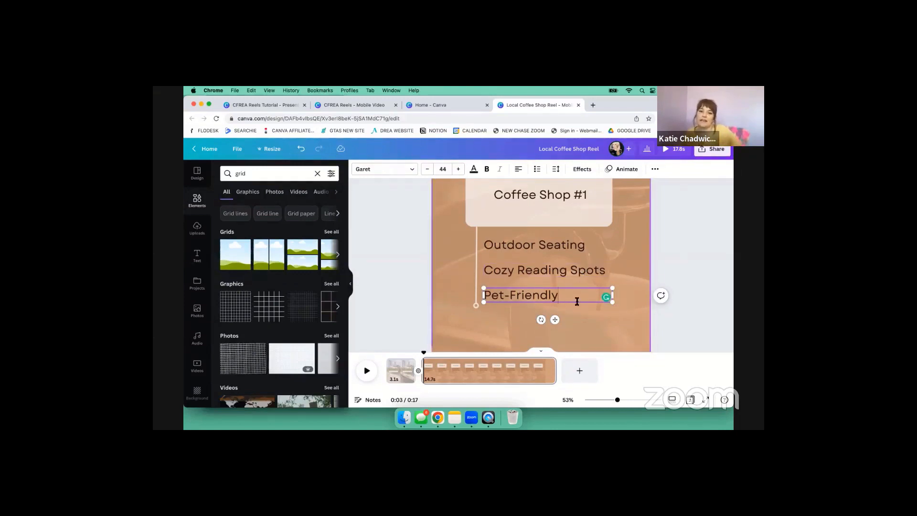
- Nudge "Outdoor Seating" up slightly, and use Tidy up on the three list texts to space them evenly and left-align them
click(525, 244)
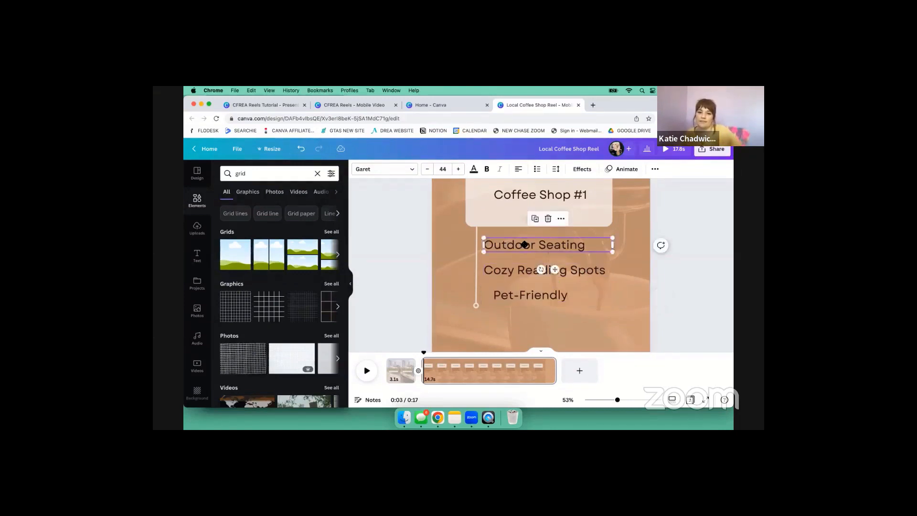
drag(525, 245, 525, 239)
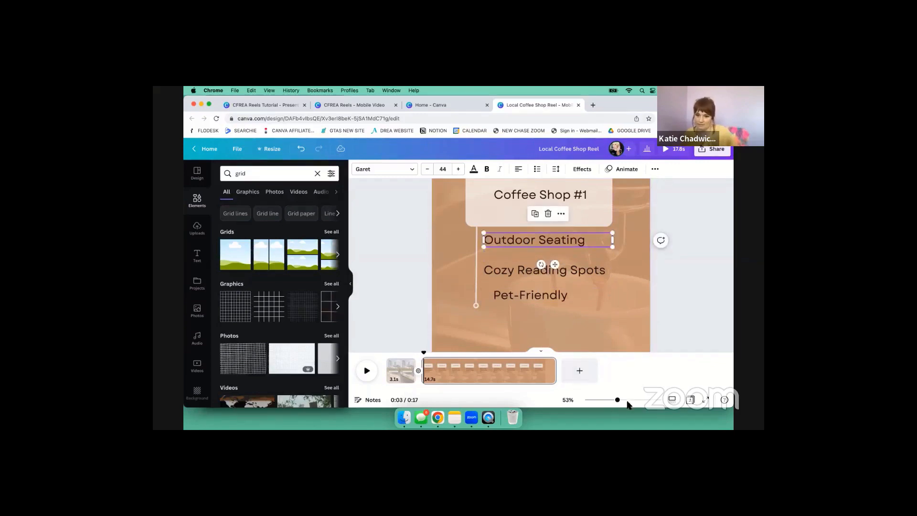
drag(617, 400, 609, 400)
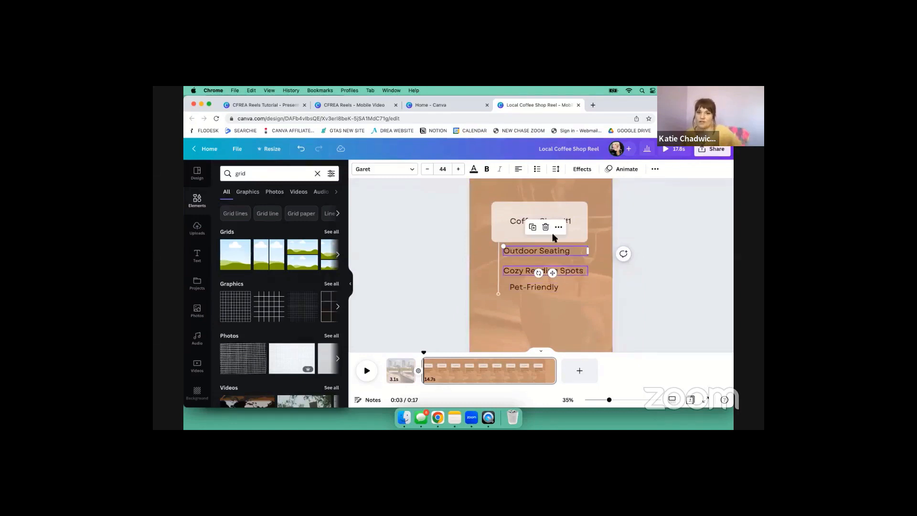
shift+click(568, 271)
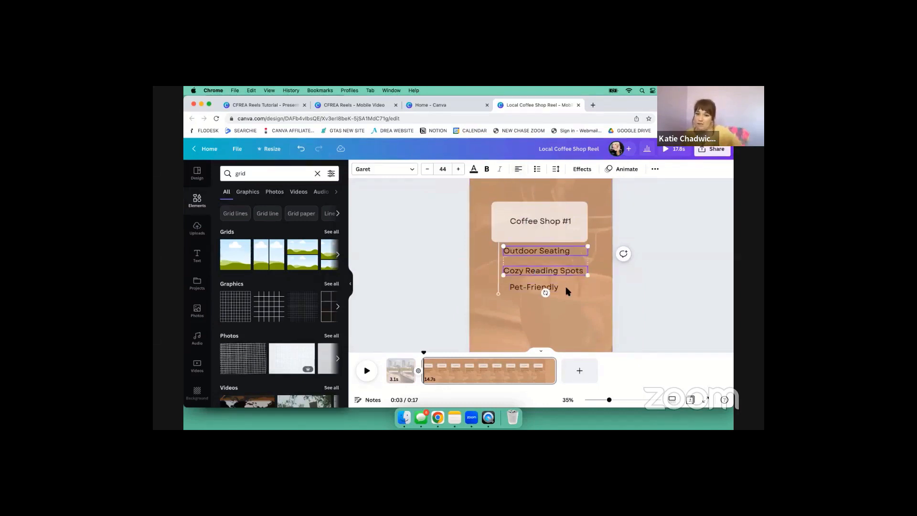
shift+click(554, 287)
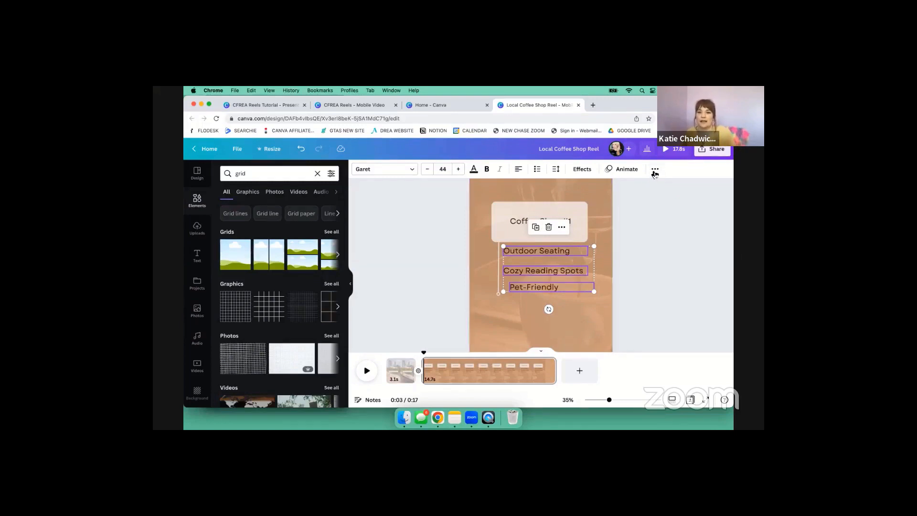
click(655, 169)
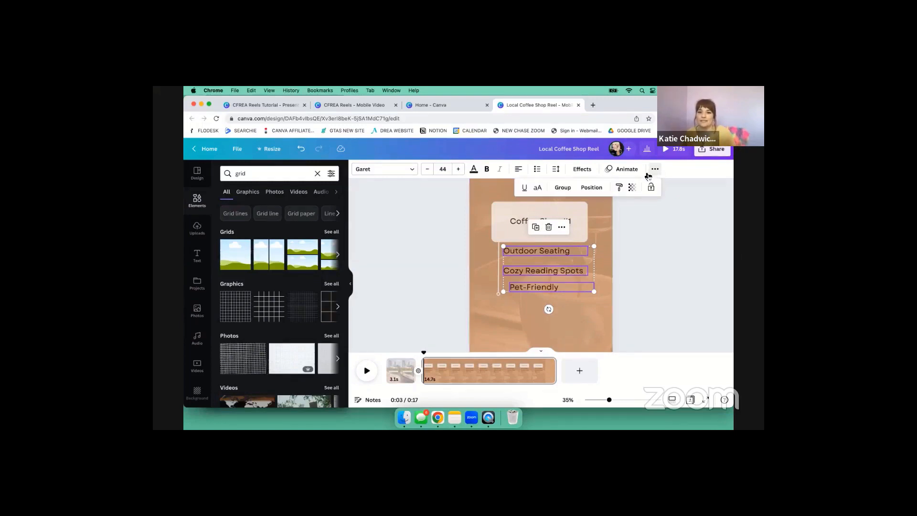
click(587, 188)
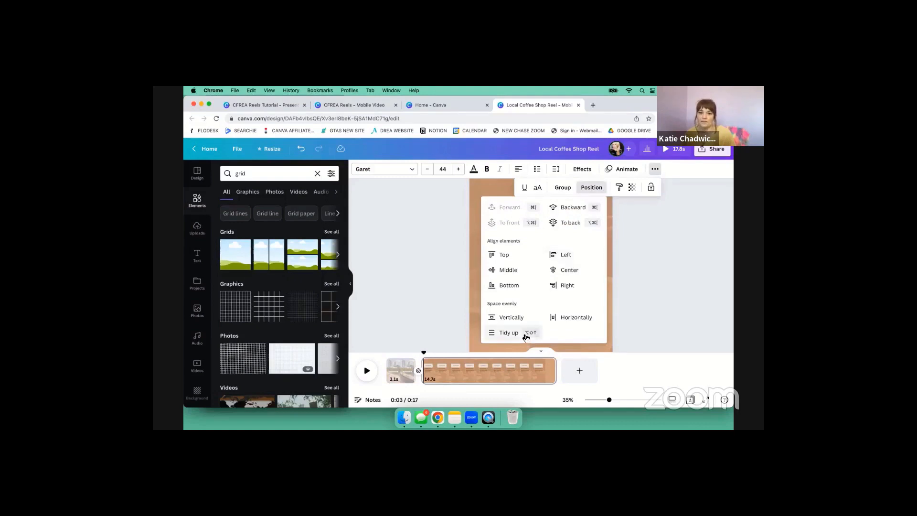
click(639, 310)
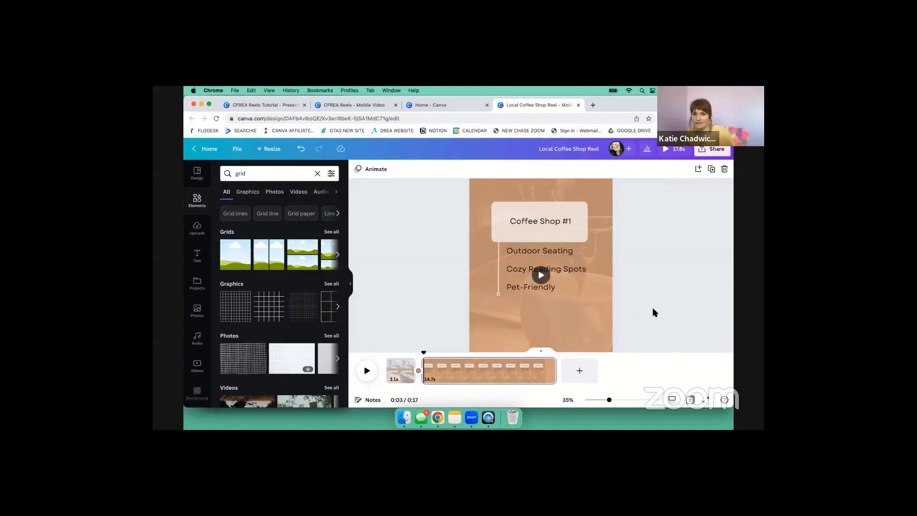
- Reduce the height of the rounded box behind "Coffee Shop #1" and move the box and title down to meet the vertical line
click(530, 239)
drag(531, 242, 520, 222)
key(Escape)
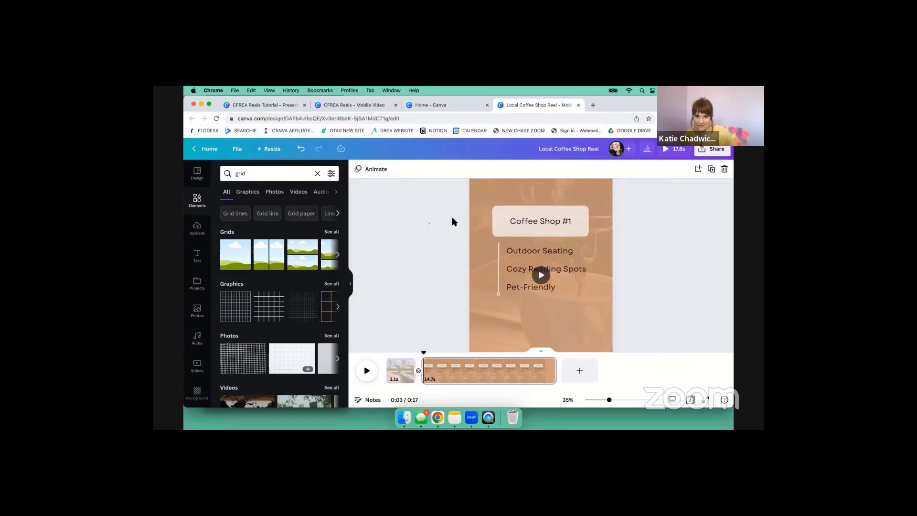
click(520, 213)
drag(529, 213, 530, 218)
click(453, 231)
scroll(452, 231, down, 3)
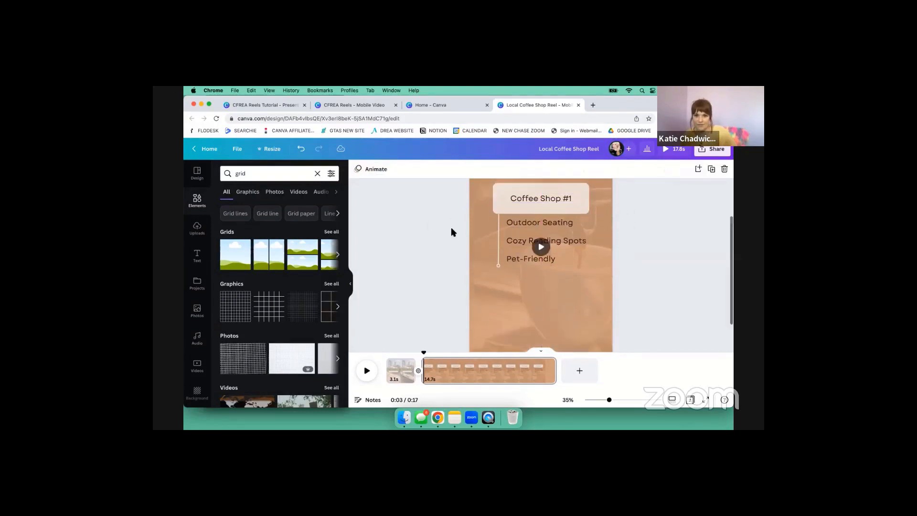
- Select the title box, vertical line and list texts together and move them down toward the vertical middle of the page
drag(609, 400, 601, 400)
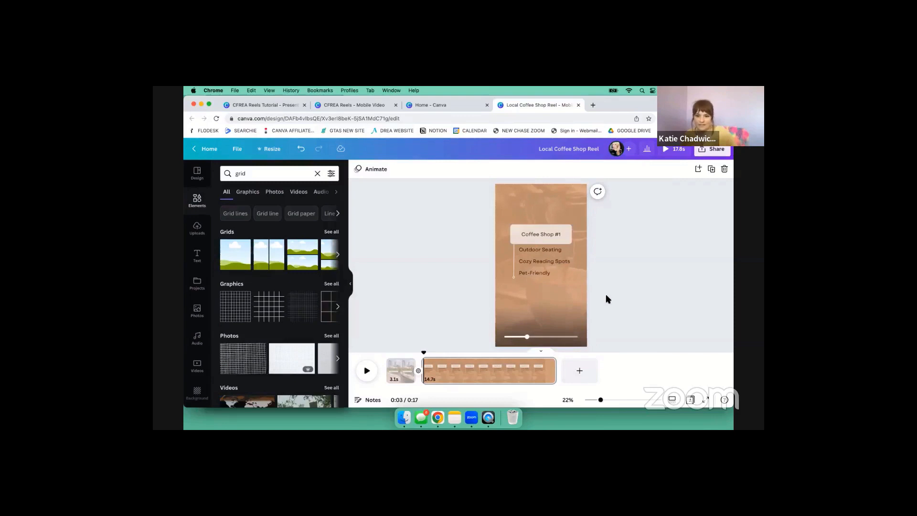
drag(607, 296, 538, 254)
click(426, 235)
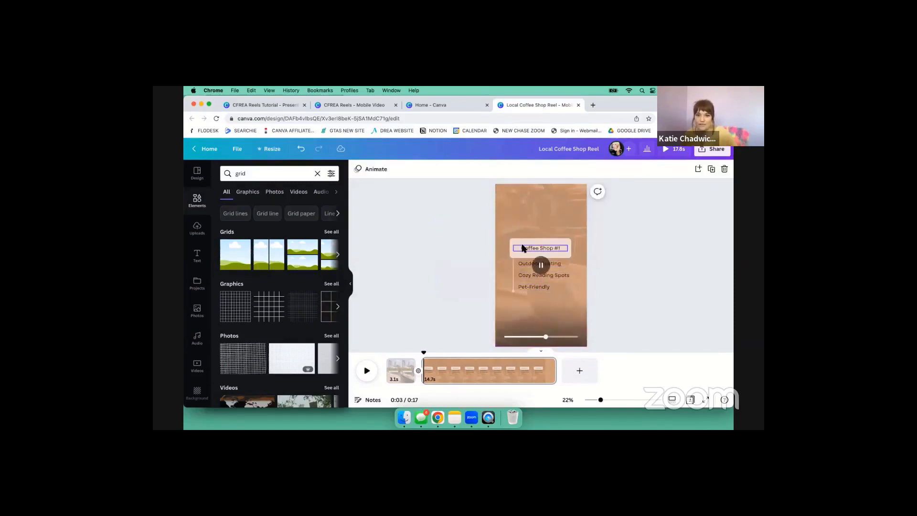
- Apply the Splice effect to the "Coffee Shop #1" title and make it bold and uppercase
click(522, 247)
click(592, 170)
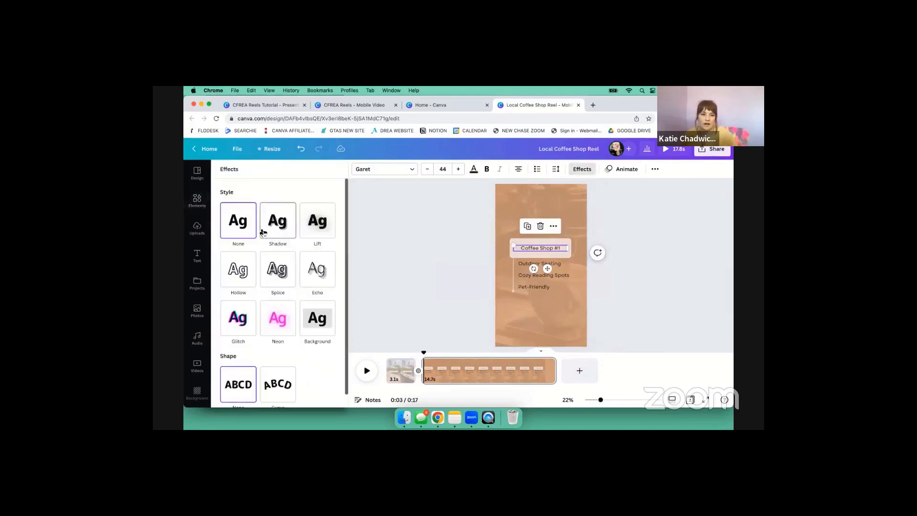
click(263, 267)
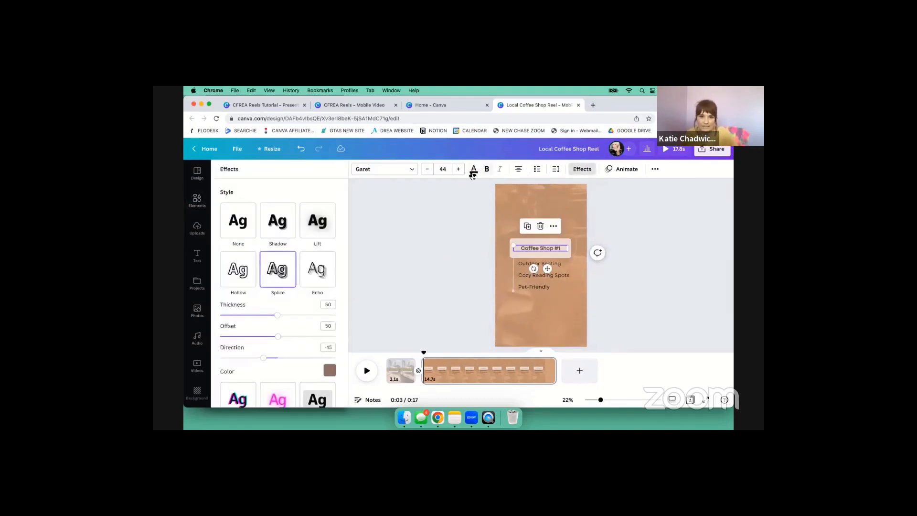
click(488, 169)
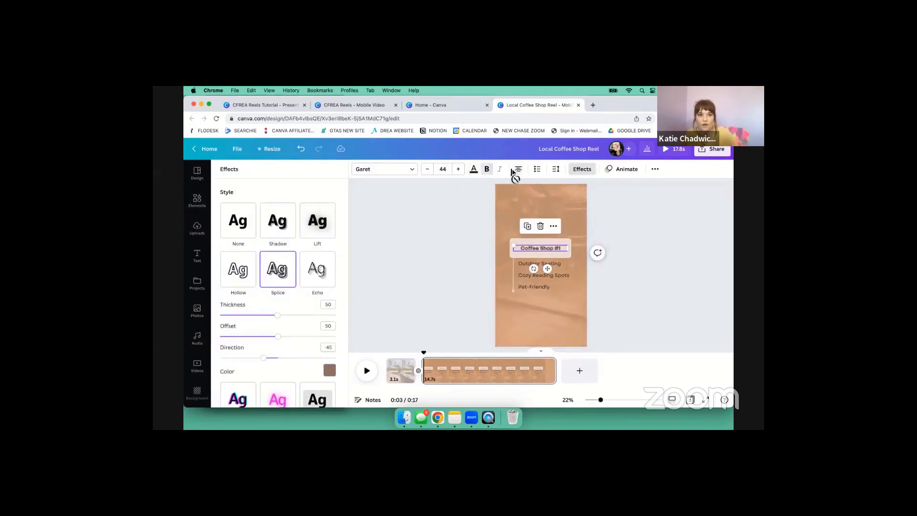
click(654, 170)
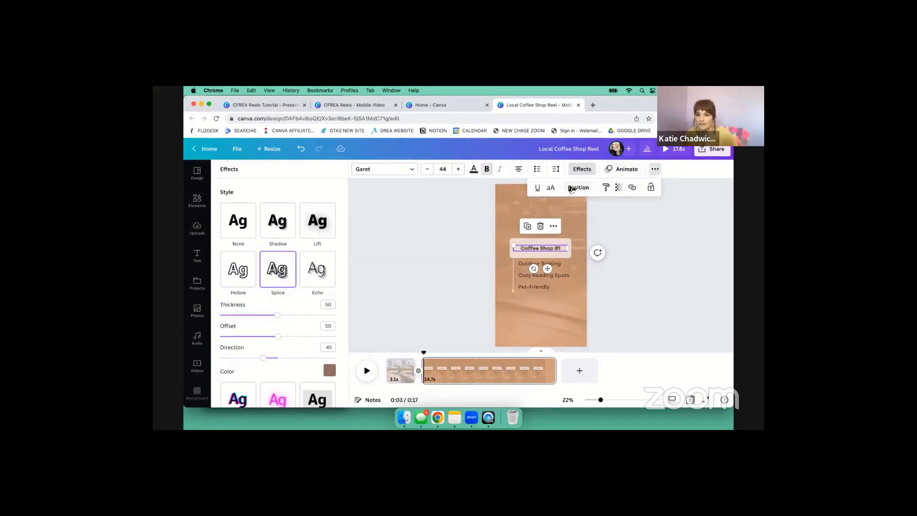
click(554, 190)
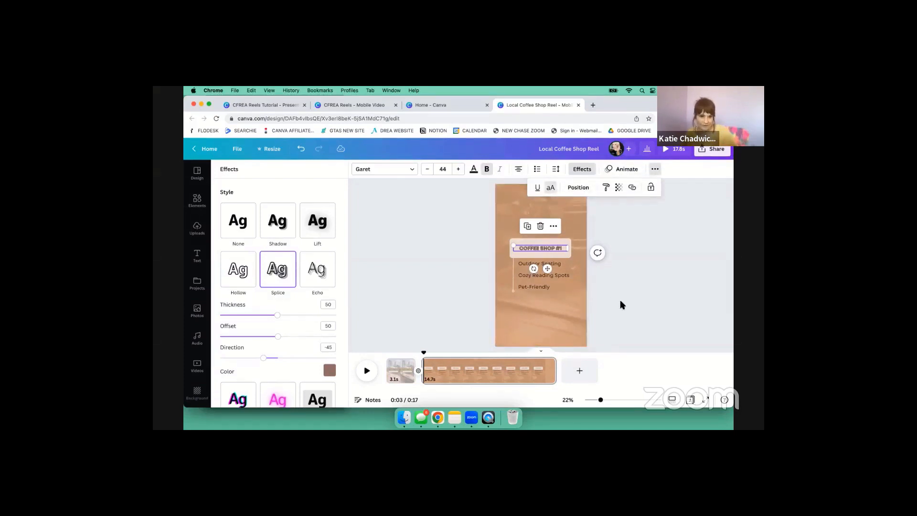
- Try the Hollow and Echo effects on the "COFFEE SHOP #1" title, and set its effect style to None
click(241, 267)
click(309, 269)
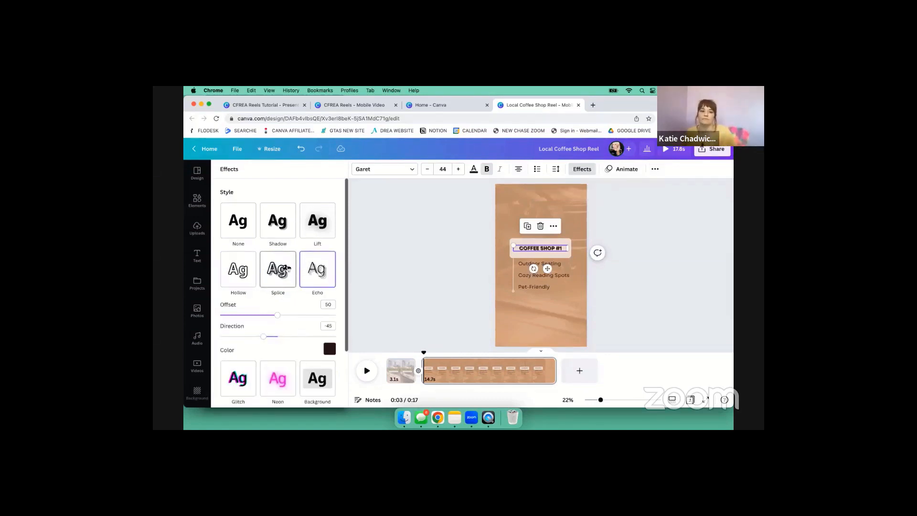
click(246, 226)
click(400, 260)
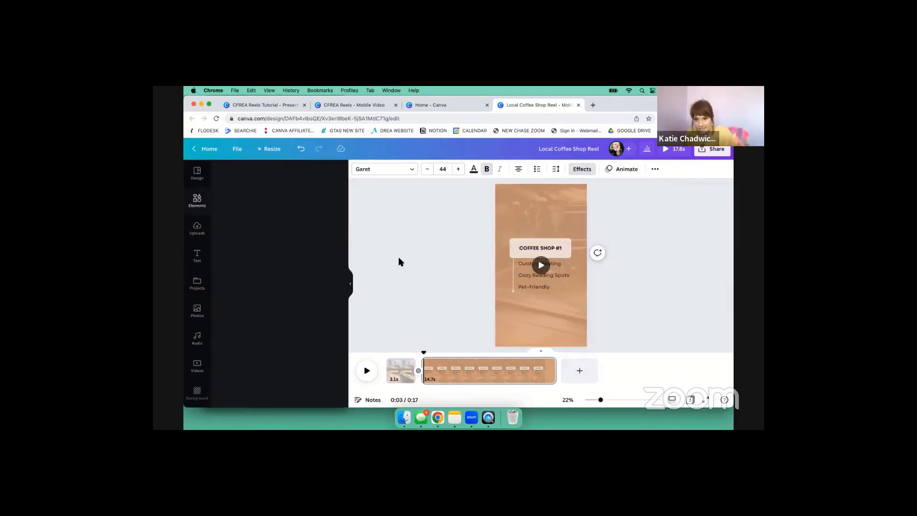
- Search the elements for "pin", add the plain location pin graphic, and shrink it to sit centered just above the title box
click(296, 174)
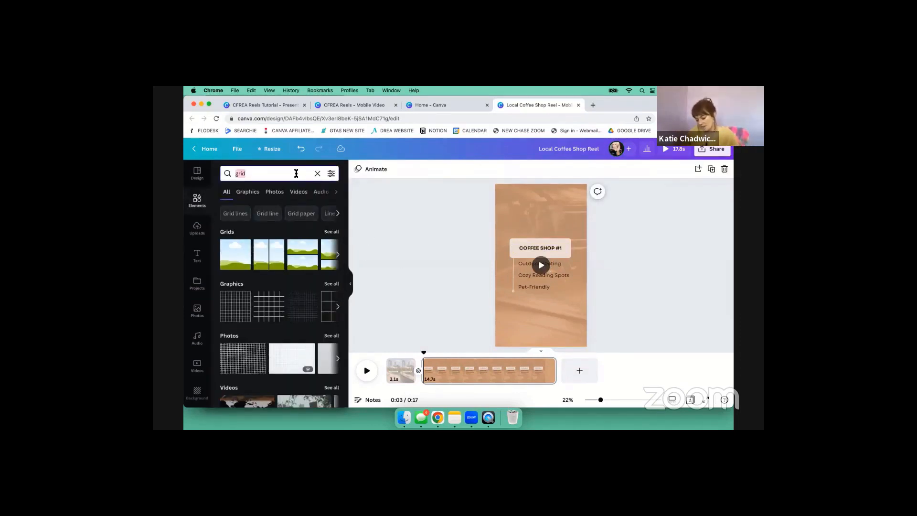
text(plin)
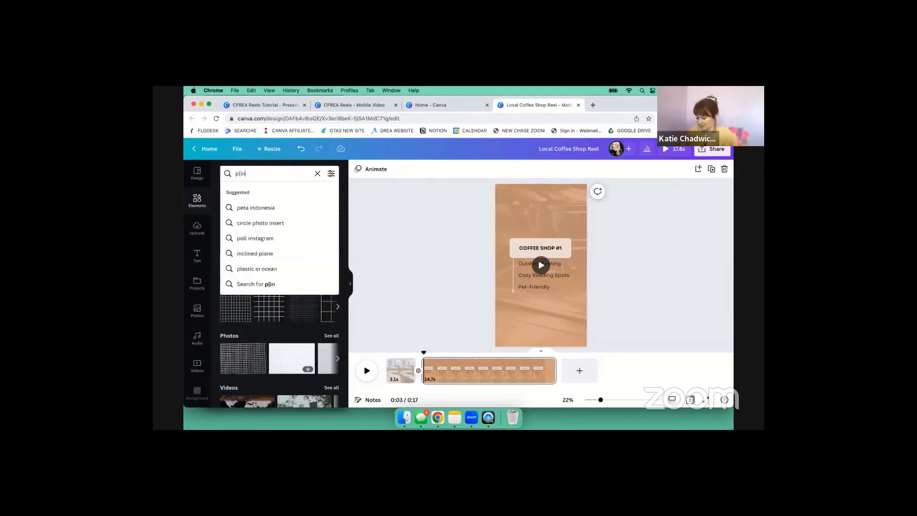
key(Return)
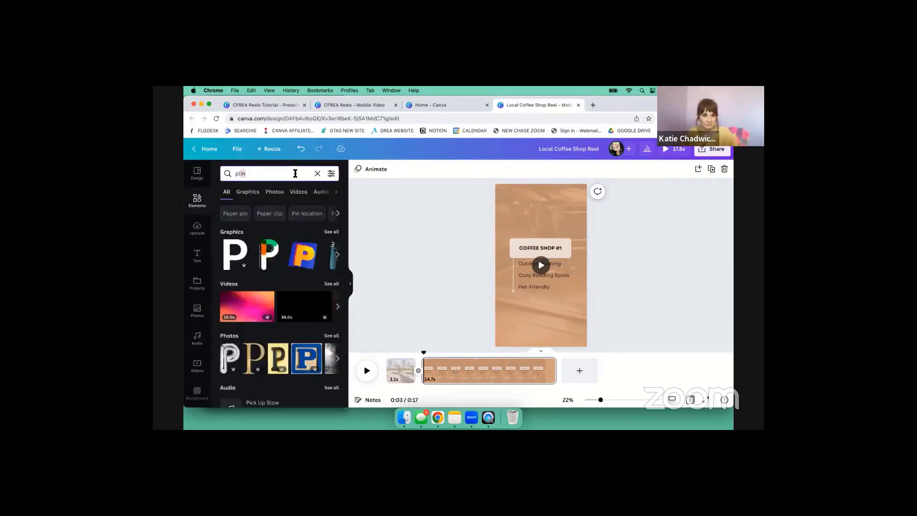
click(238, 173)
key(Return)
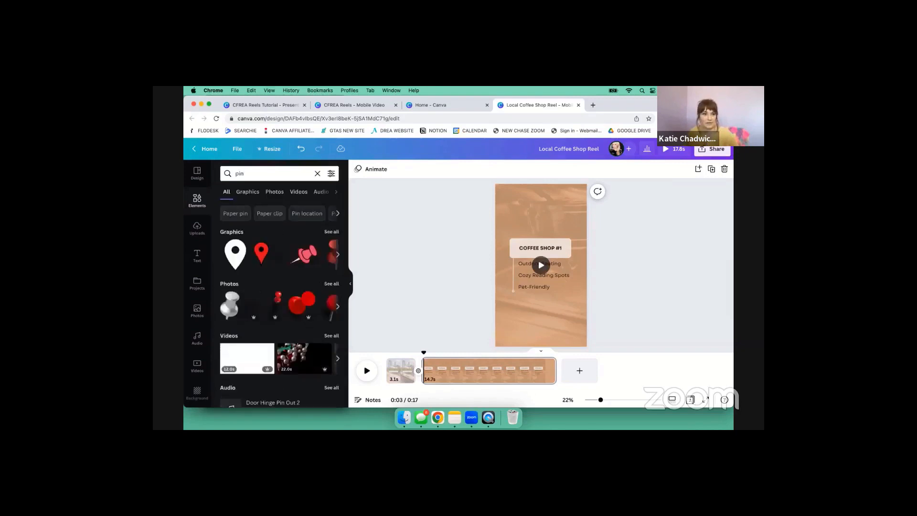
click(239, 263)
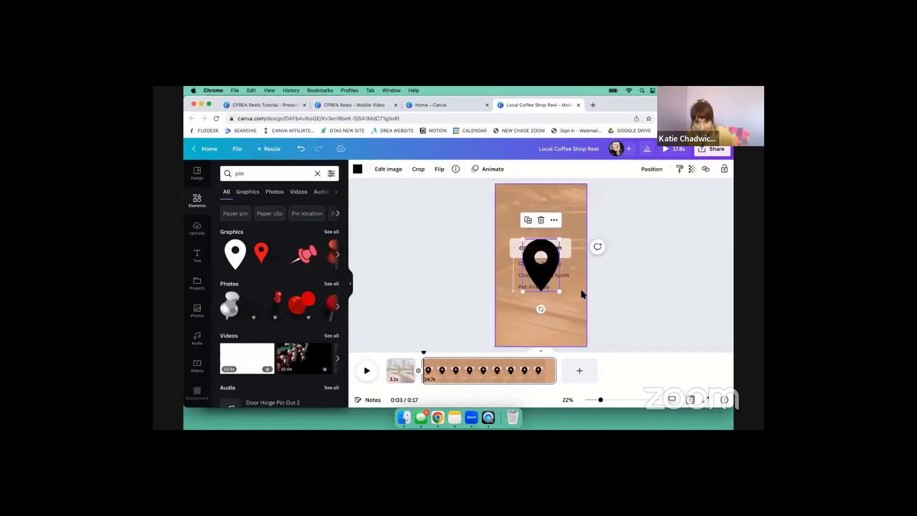
drag(562, 293, 546, 256)
- Try the light pink and tan document colors on the location pin
click(357, 169)
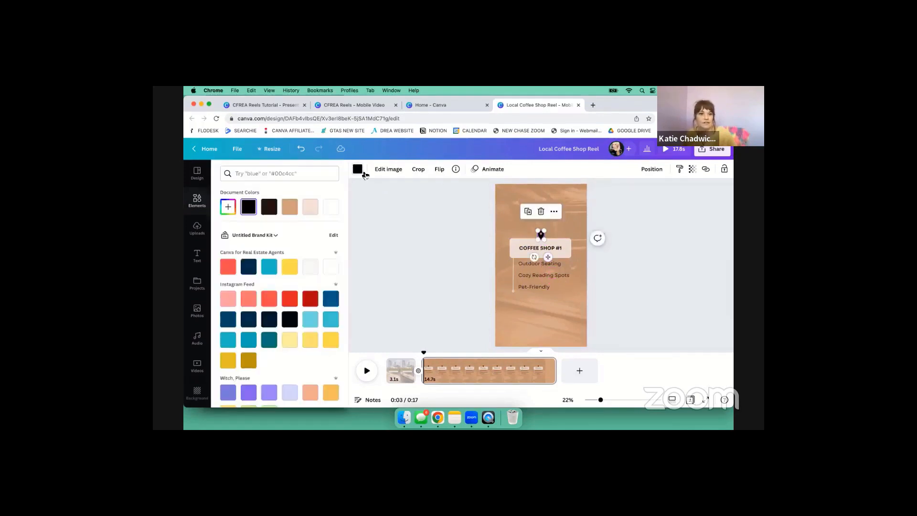
click(310, 206)
click(414, 317)
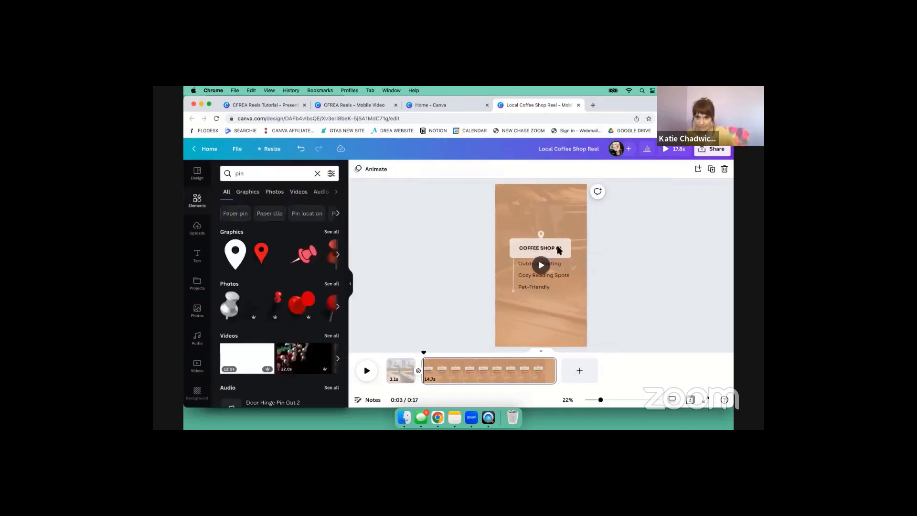
click(541, 234)
click(358, 169)
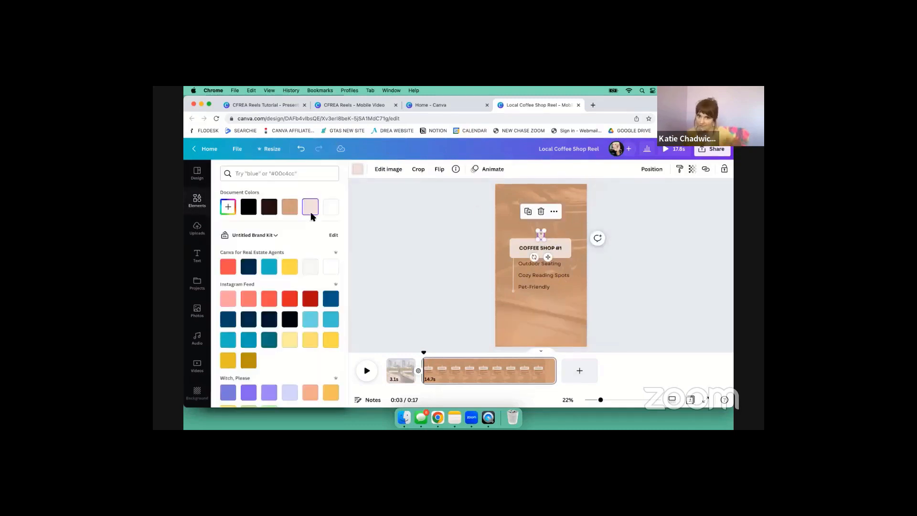
click(291, 207)
click(417, 256)
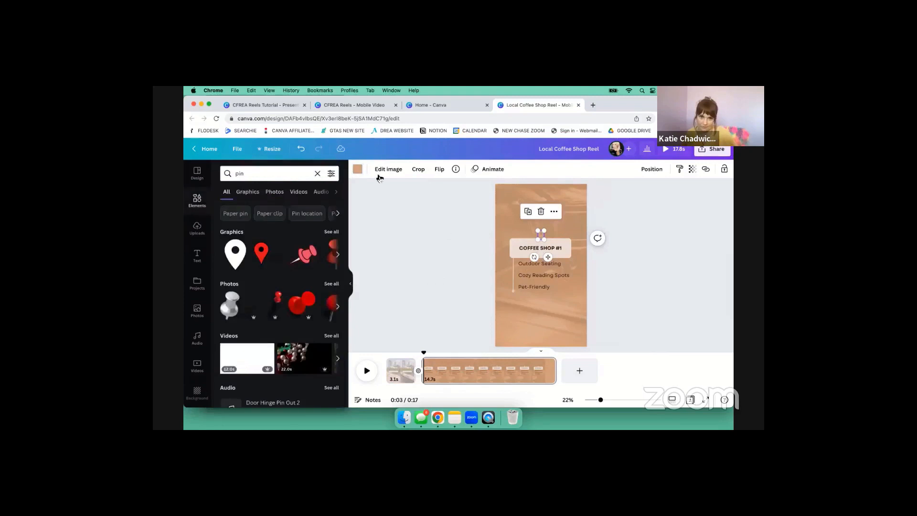
- Recolor the location pin above the title box black
click(358, 169)
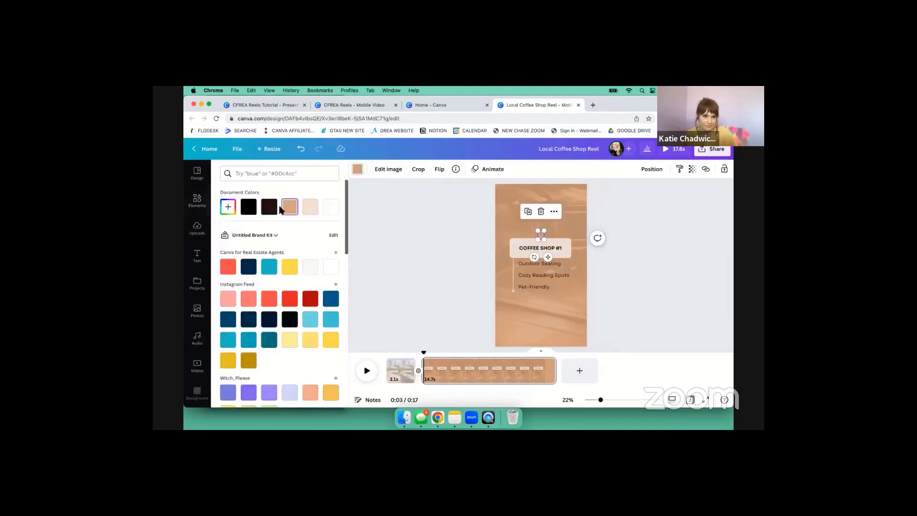
click(248, 206)
click(455, 291)
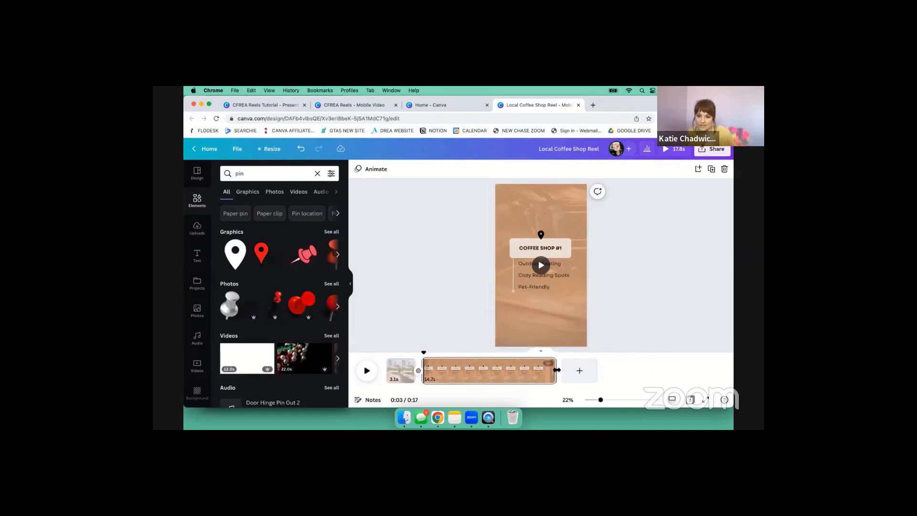
- Shorten the "COFFEE SHOP #1" page to 3.7 s and set the transition between the two pages to None
drag(556, 372, 452, 373)
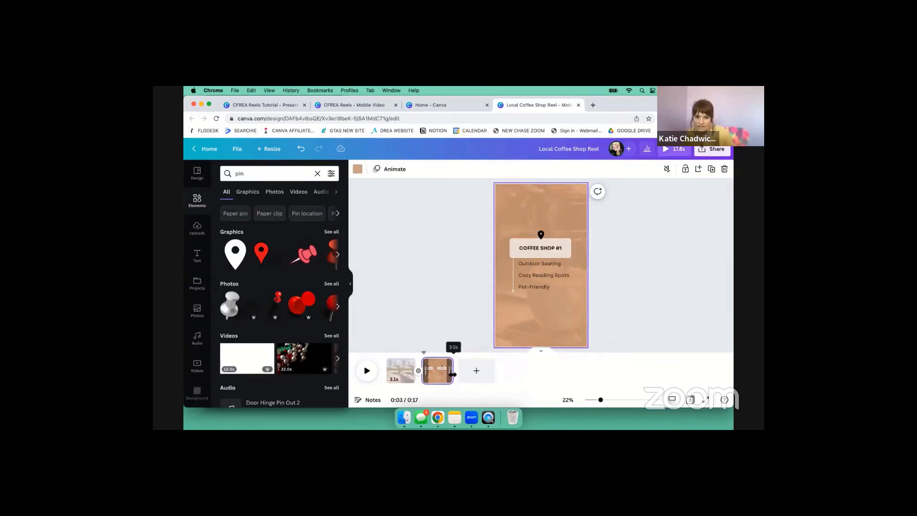
click(418, 373)
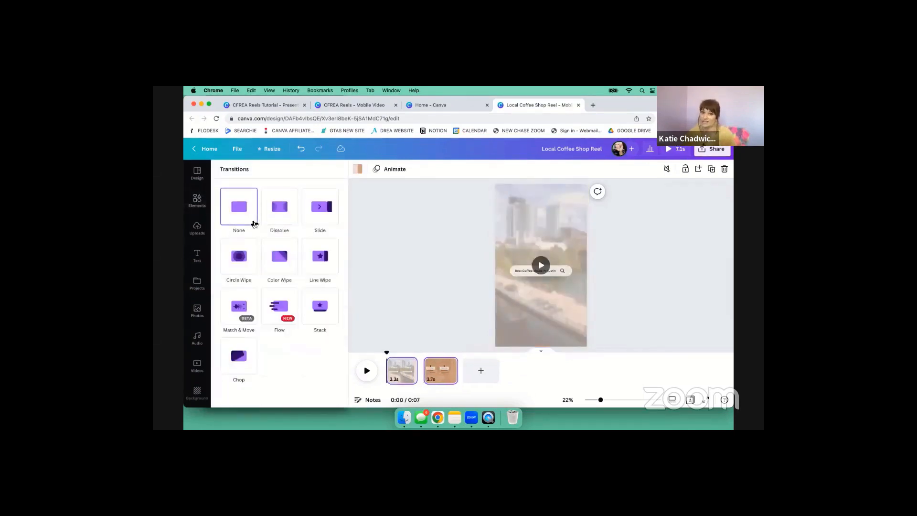
- Play the reel from the beginning to preview the cut from the Austin search-bar page to the coffee shop page
key(c)
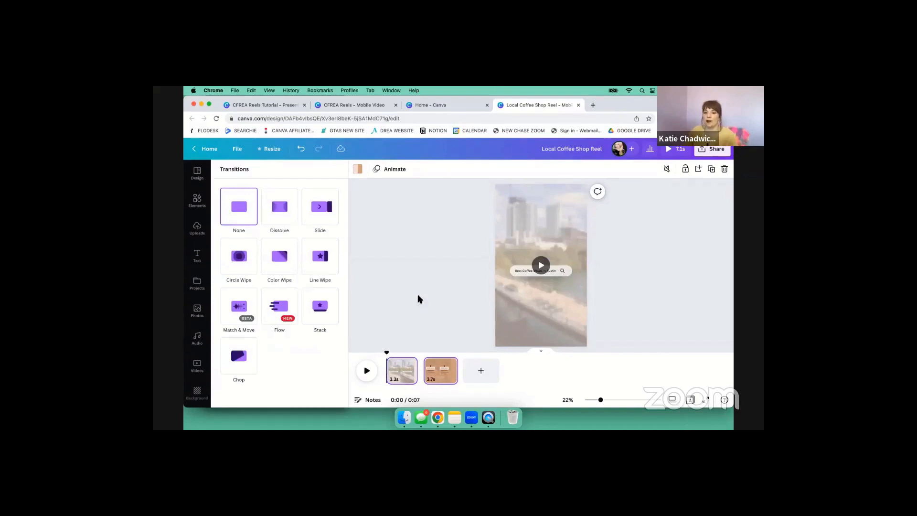
key(l)
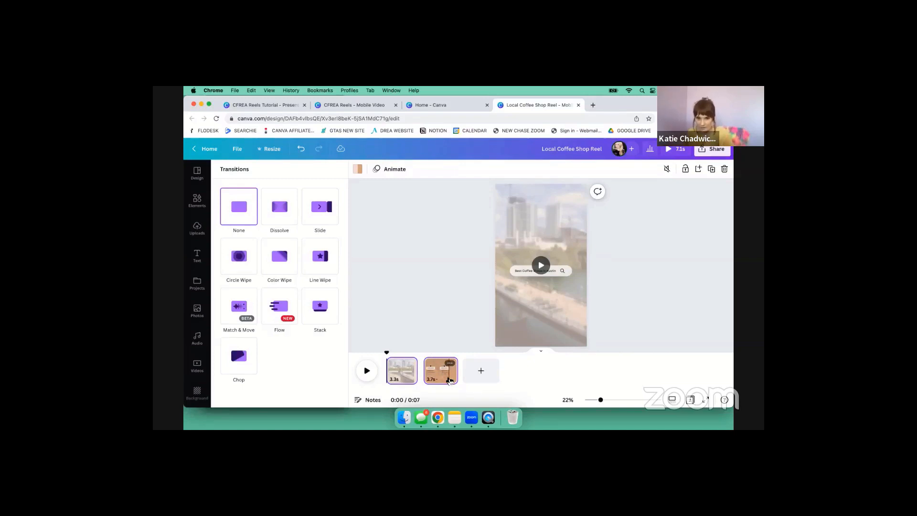
click(369, 374)
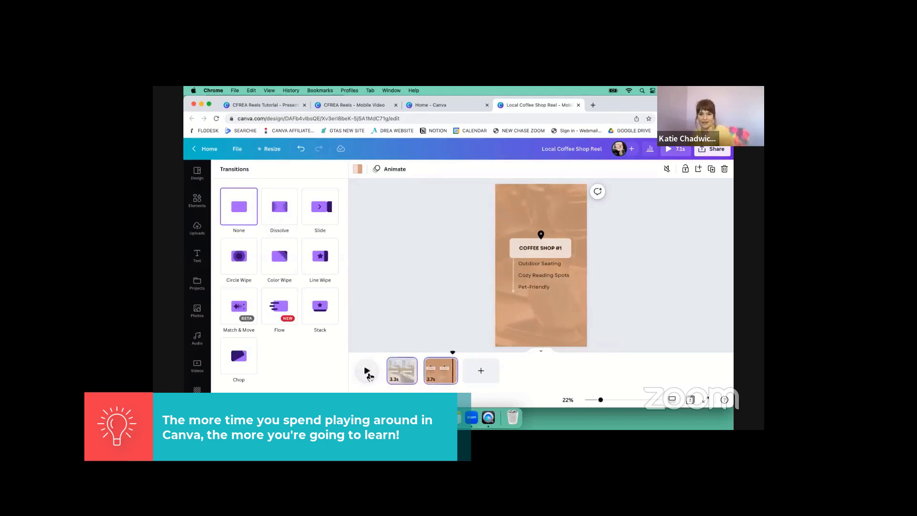
- Shorten the "COFFEE SHOP #1" page to 3.3 s and duplicate it
drag(457, 378, 454, 379)
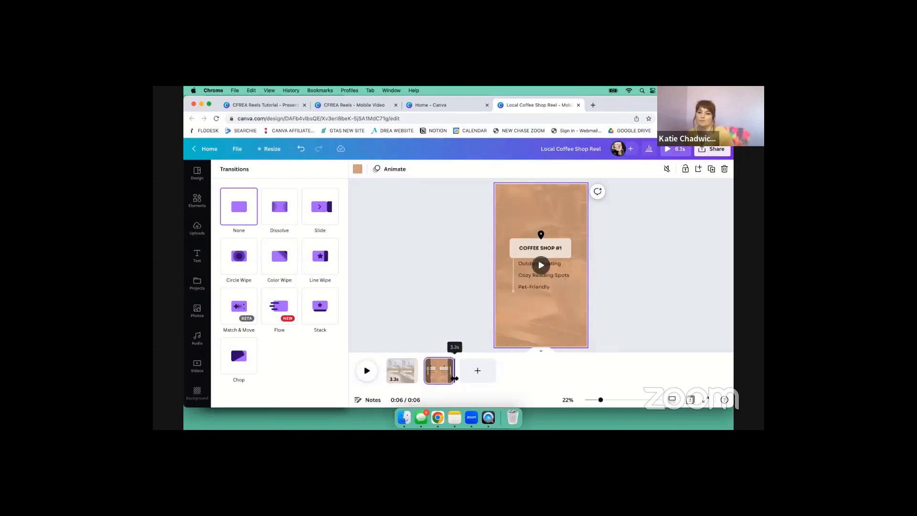
click(440, 375)
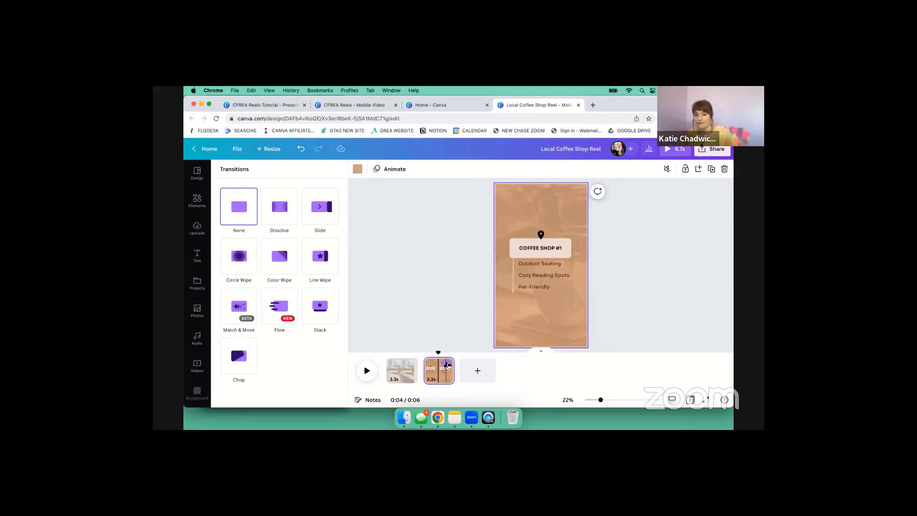
click(447, 365)
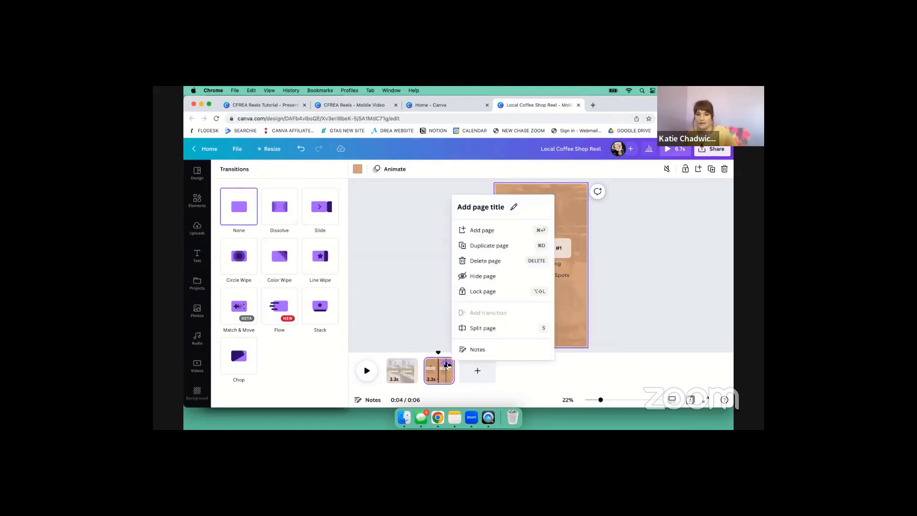
click(488, 246)
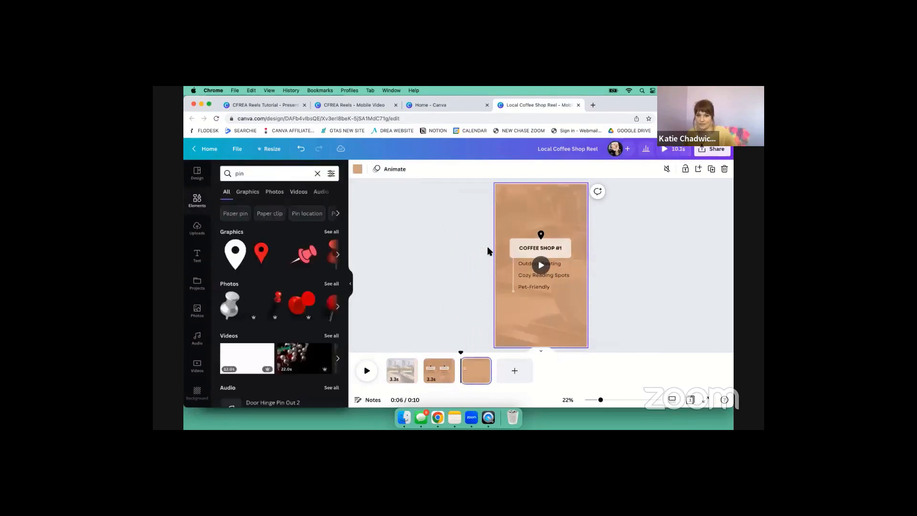
- Change the title on the duplicated page to "COFFEE SHOP #2"
click(563, 248)
click(563, 248)
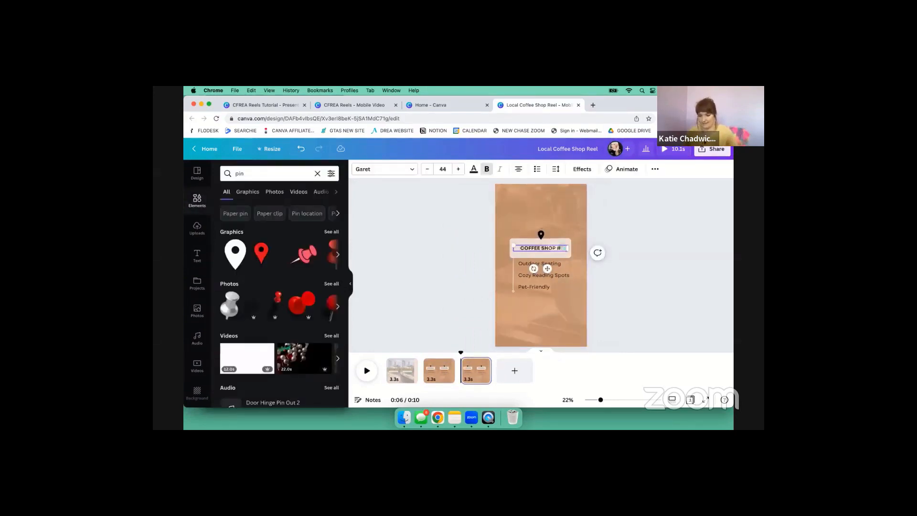
key(BackSpace)
text(2)
click(369, 267)
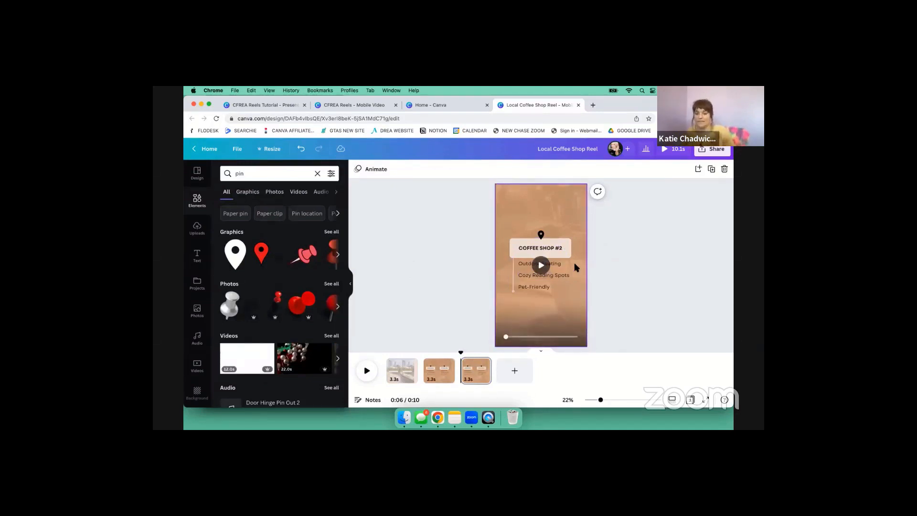
- Replace the first feature with "Laid-Back Atmosphere" at font size 41 and widen its text box to fit one line
click(523, 264)
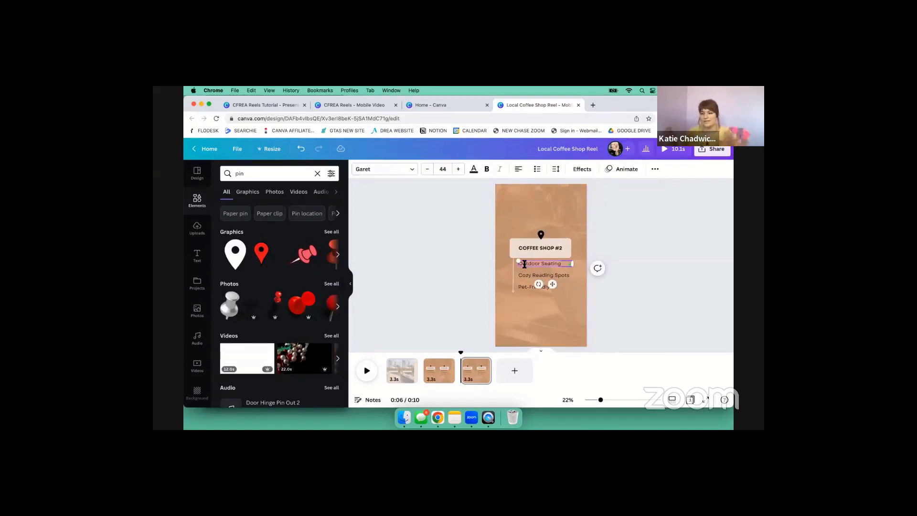
text(Cald)
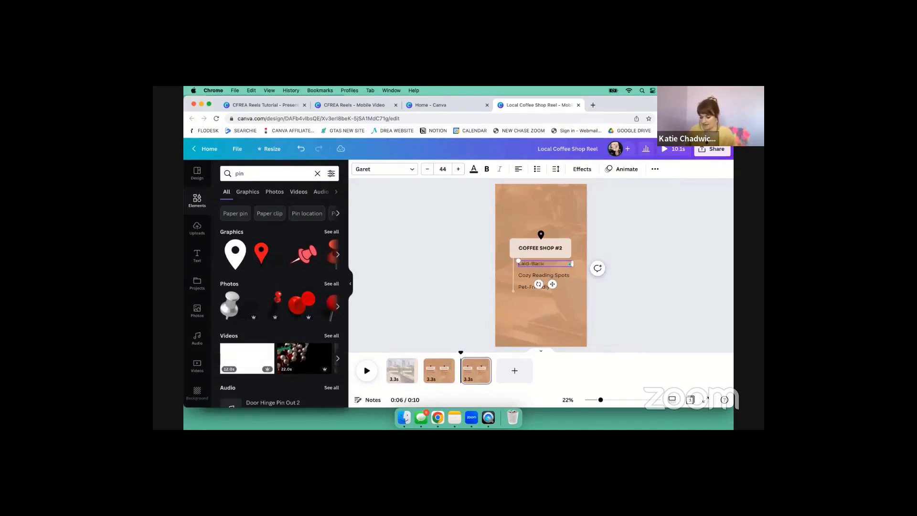
text(-Back Atmosphere)
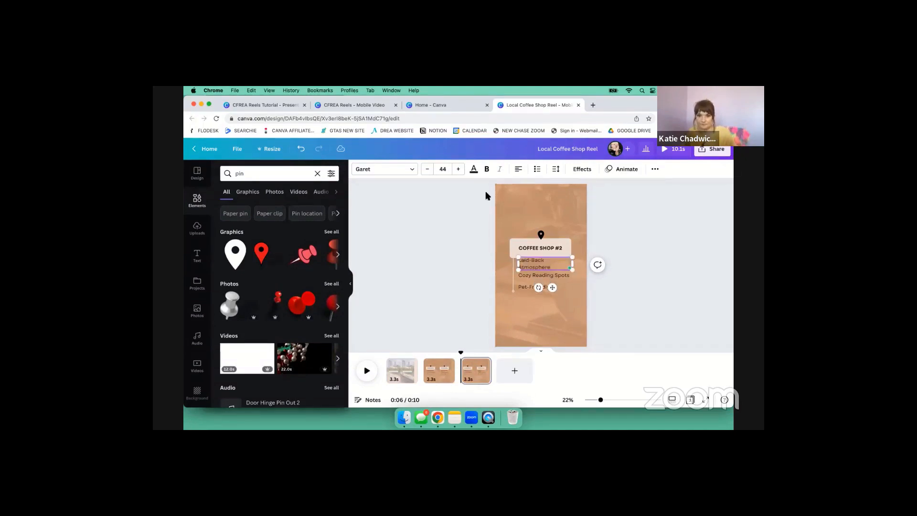
click(428, 170)
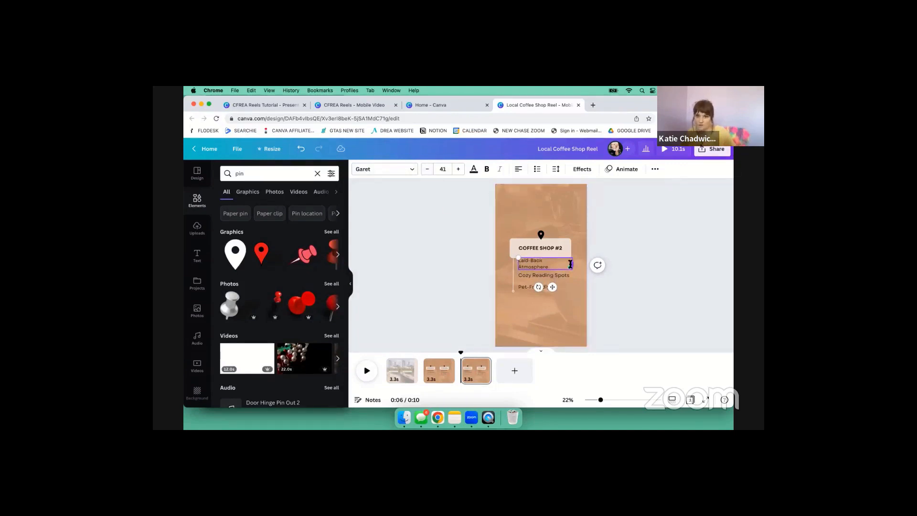
drag(571, 264, 574, 264)
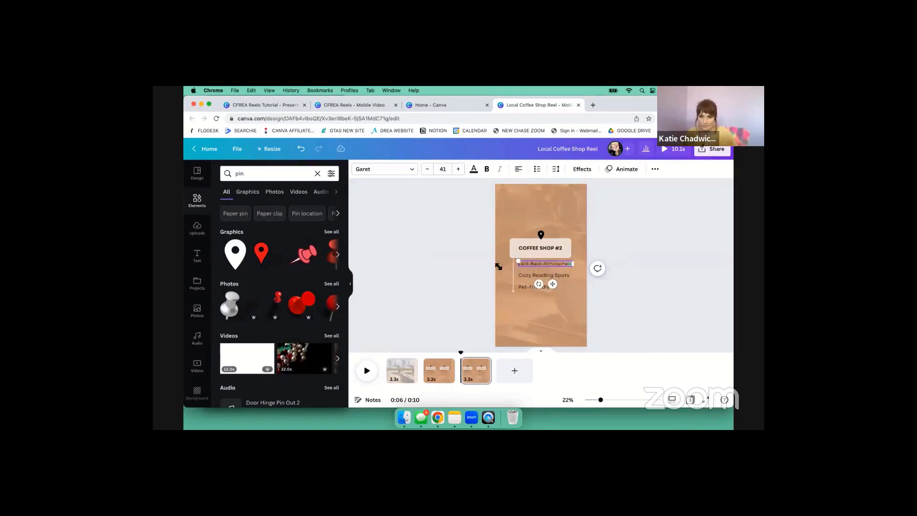
- Replace the second and third features with "Playground for Kids" and "Good for Groups"
click(528, 274)
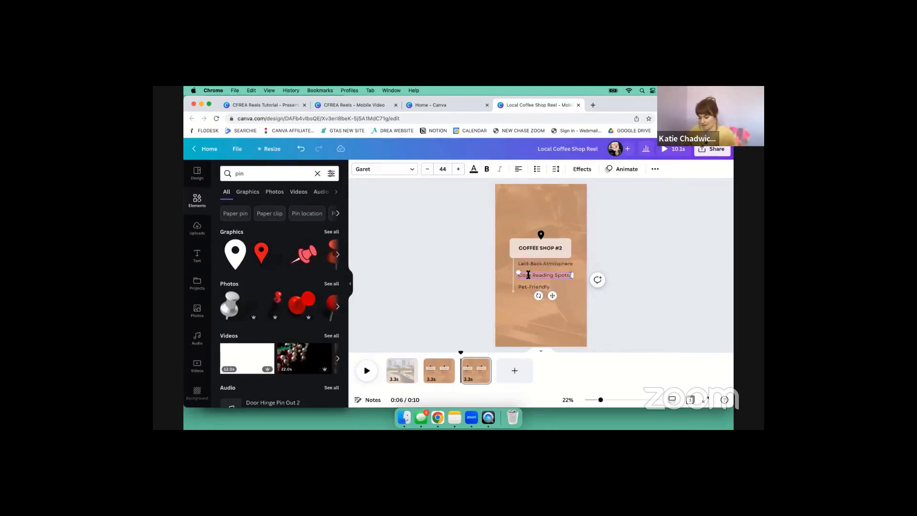
text(Play)
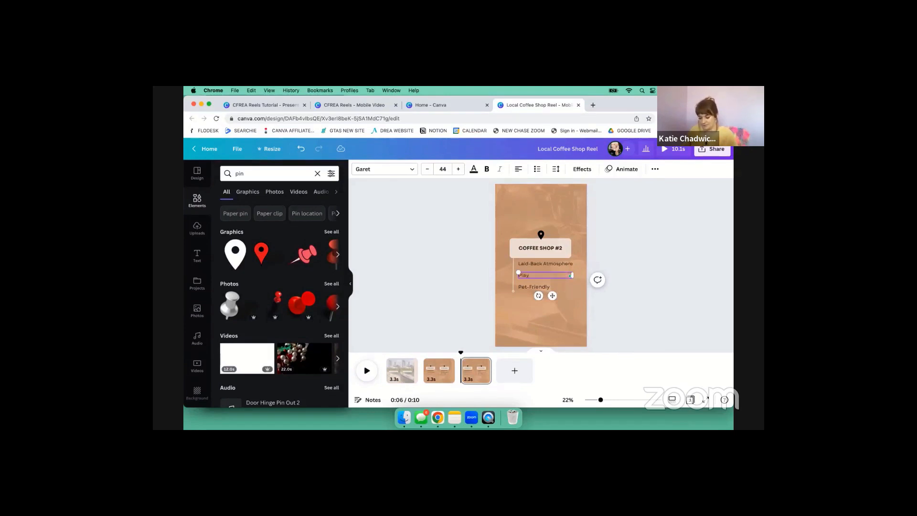
text(ground for Kids)
click(523, 286)
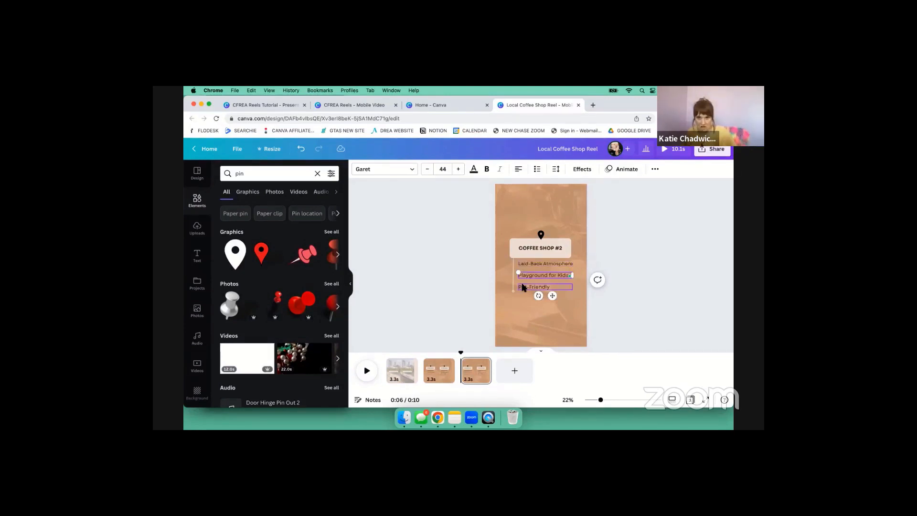
double_click(523, 287)
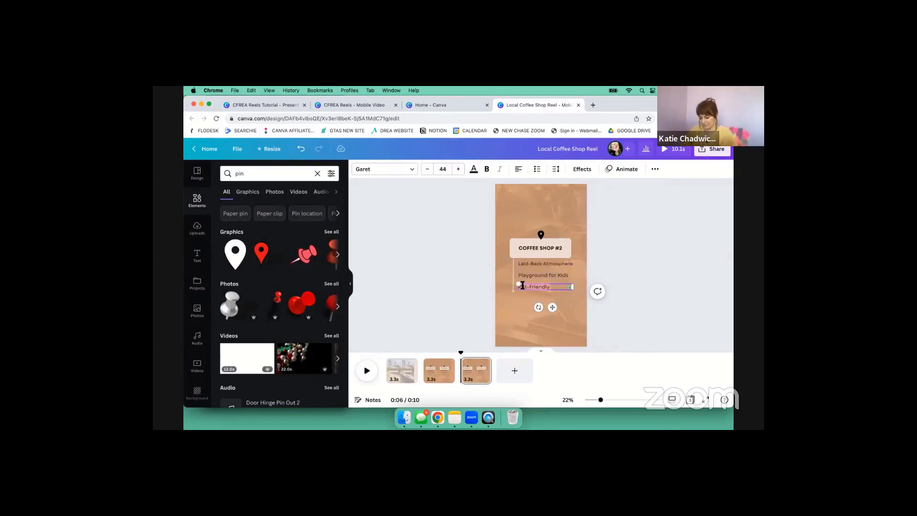
text(Good for Groups)
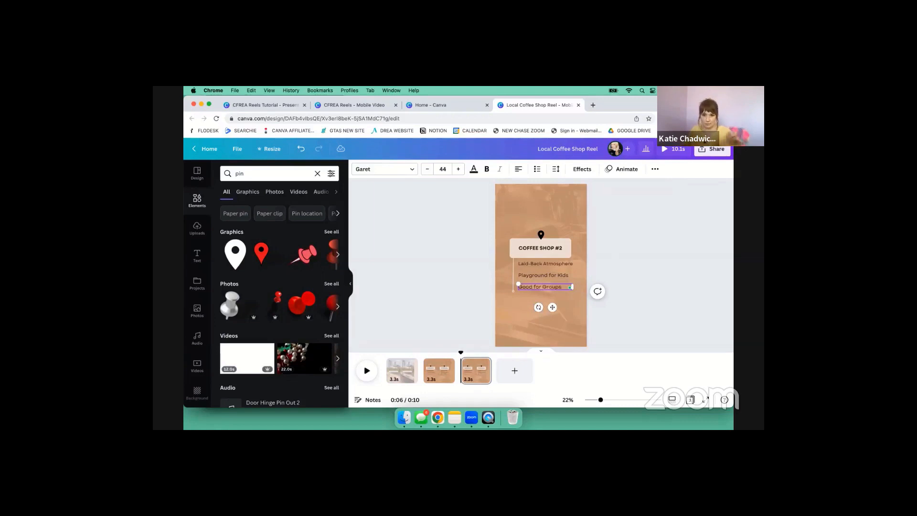
- Set all three feature lines on the "COFFEE SHOP #2" page to font size 41
click(526, 263)
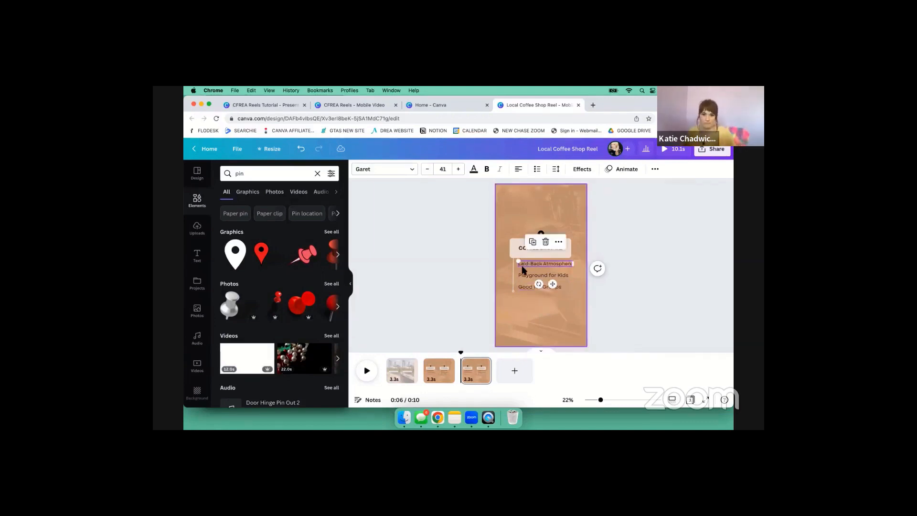
shift+click(524, 275)
shift+click(526, 286)
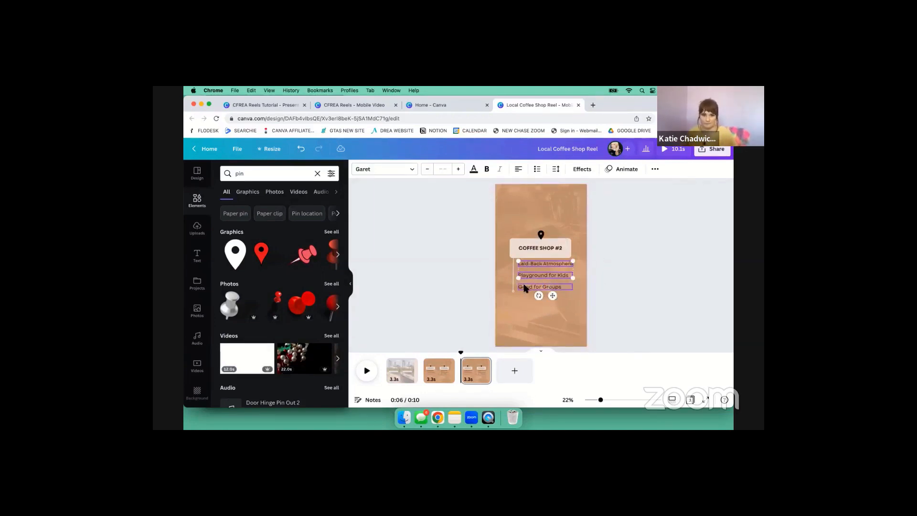
click(444, 170)
key(Return)
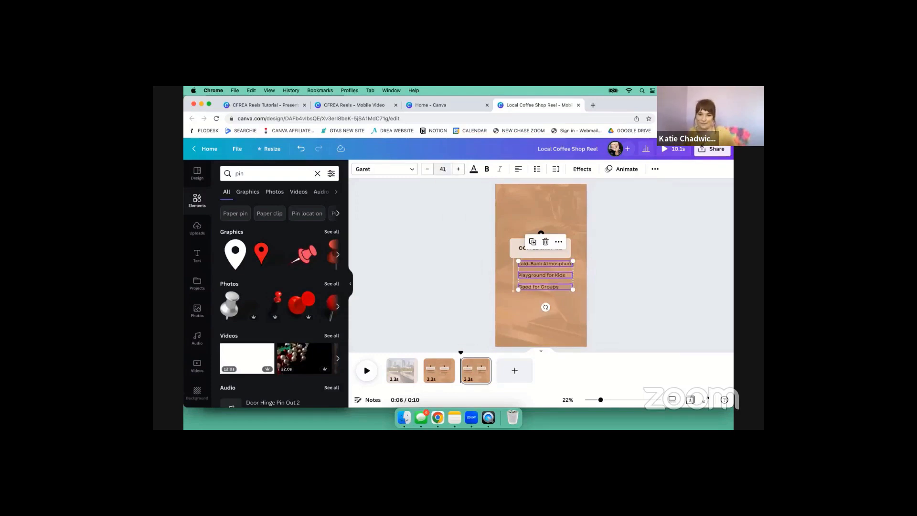
click(442, 221)
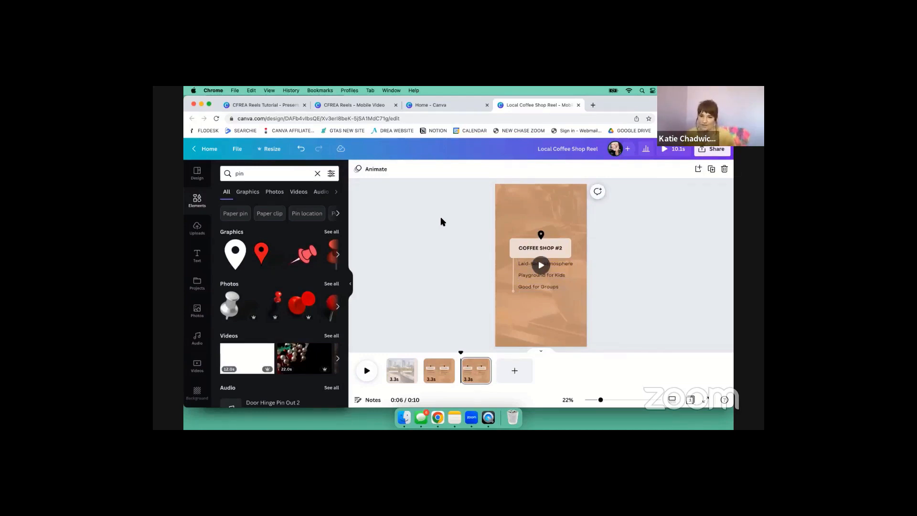
drag(450, 294, 530, 266)
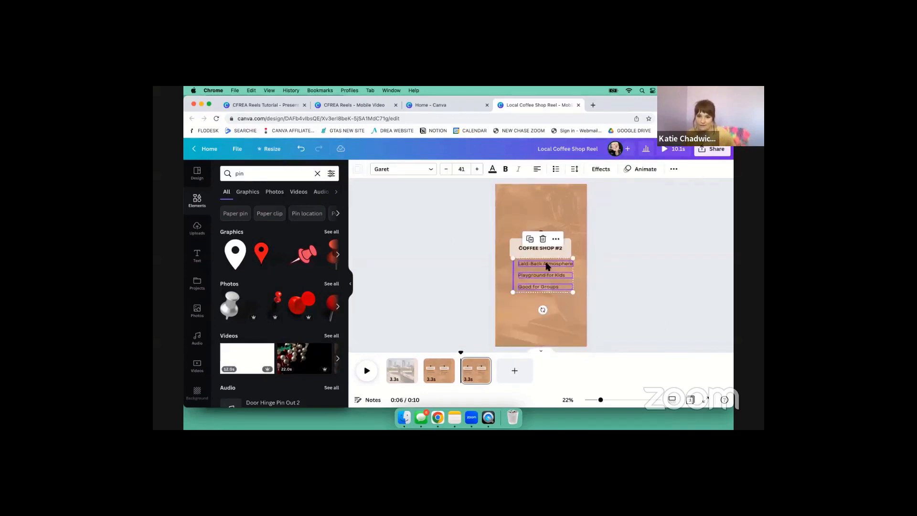
click(467, 291)
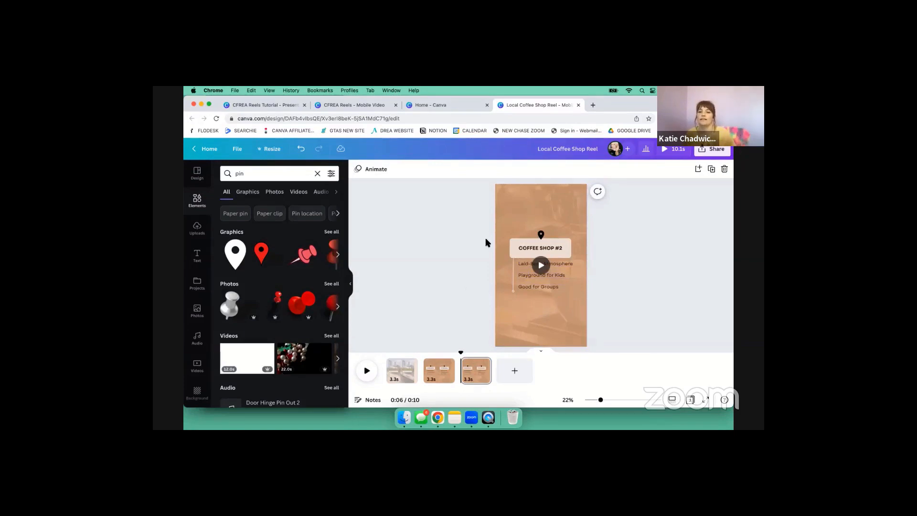
- Shift the faded video aside, recolor the "COFFEE SHOP #2" page background light pink, and move the video back over the page
click(526, 207)
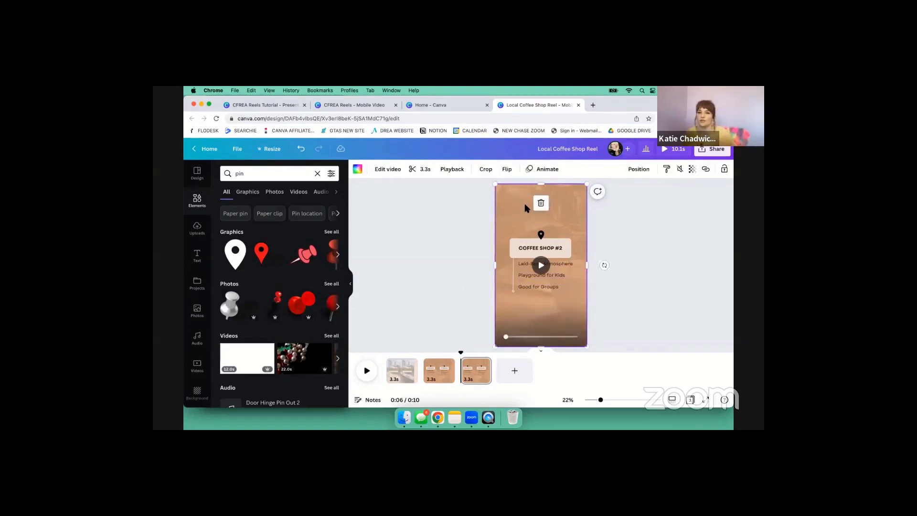
drag(497, 230, 505, 230)
click(499, 225)
click(499, 225)
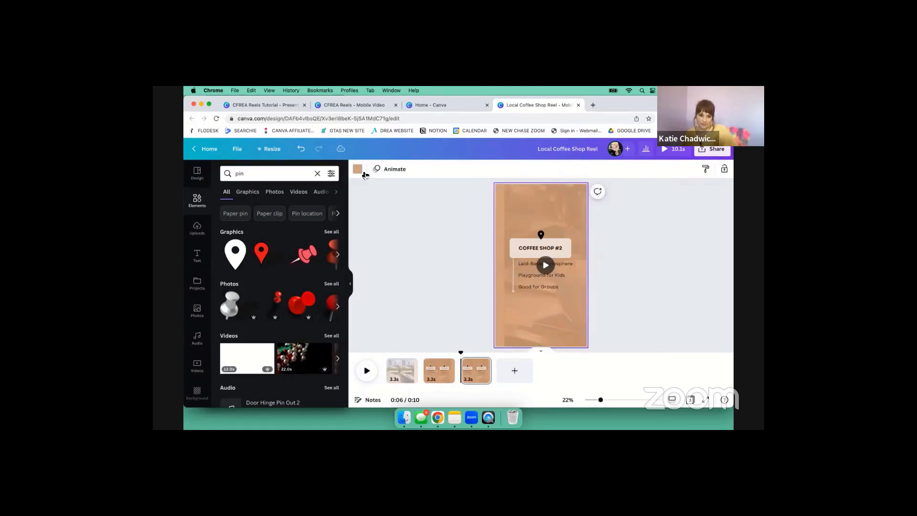
click(361, 172)
click(316, 209)
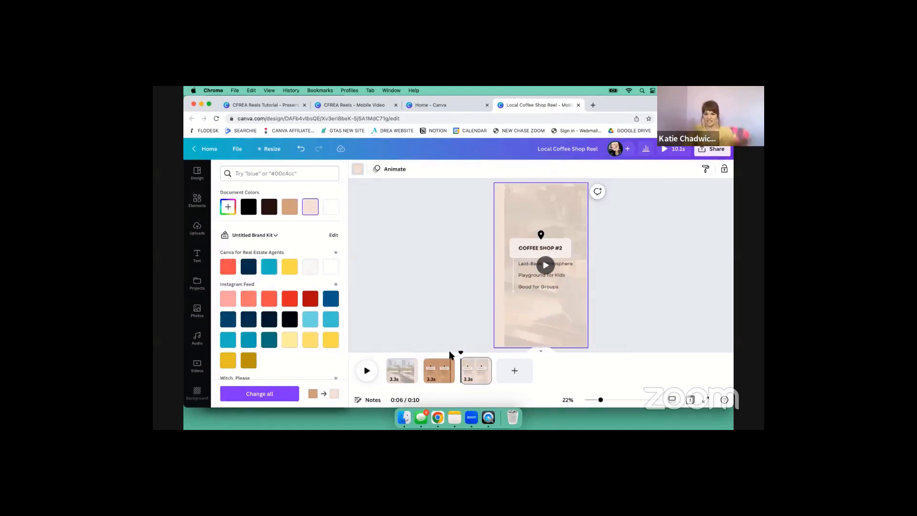
click(506, 310)
drag(494, 306, 492, 307)
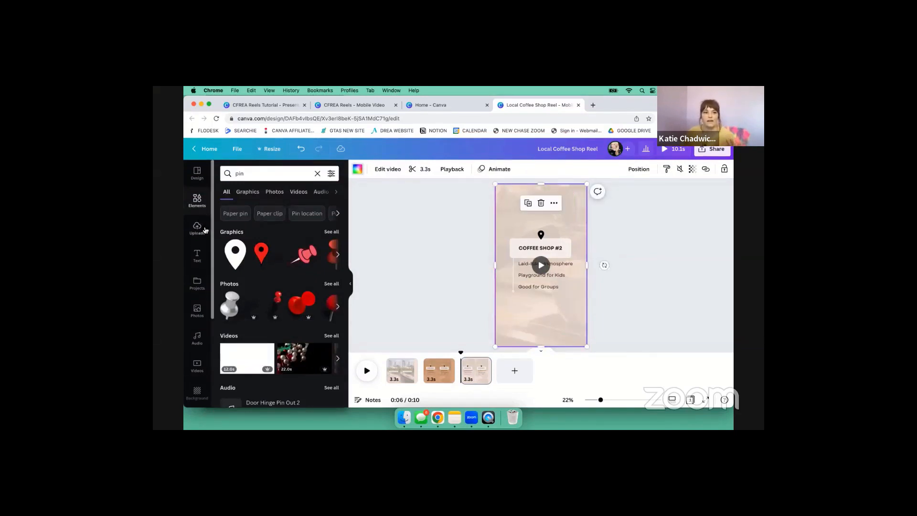
- Browse the coffee stock videos for a different clip for the "COFFEE SHOP #2" page
click(198, 366)
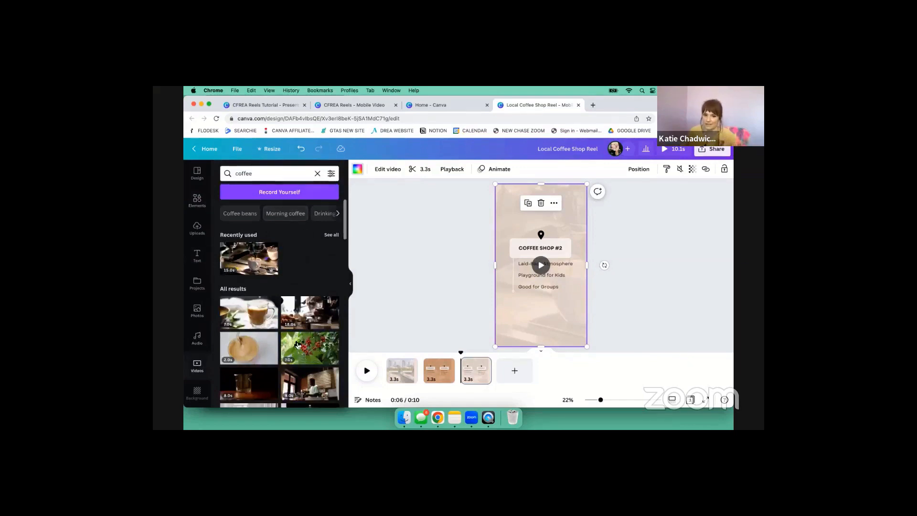
scroll(301, 301, down, 3)
scroll(301, 301, down, 10)
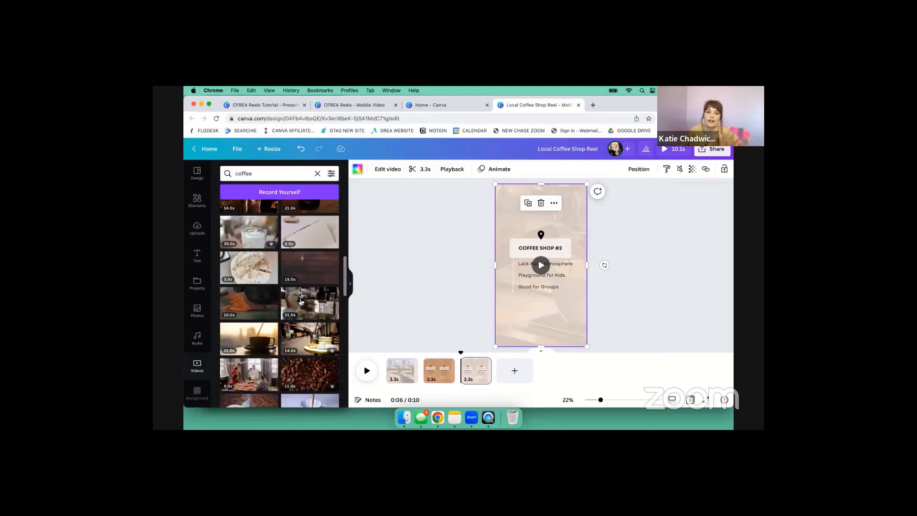
scroll(301, 301, down, 4)
scroll(301, 301, down, 2)
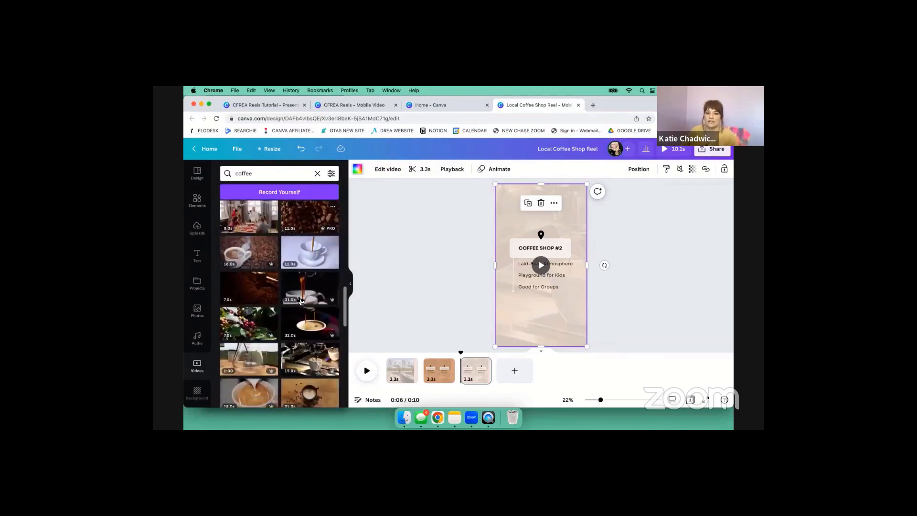
scroll(301, 301, down, 2)
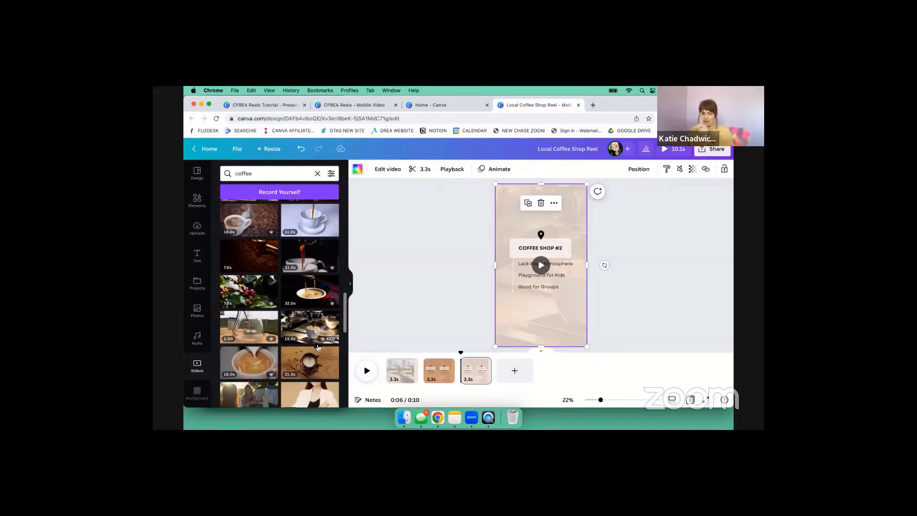
scroll(309, 329, down, 4)
scroll(317, 351, down, 10)
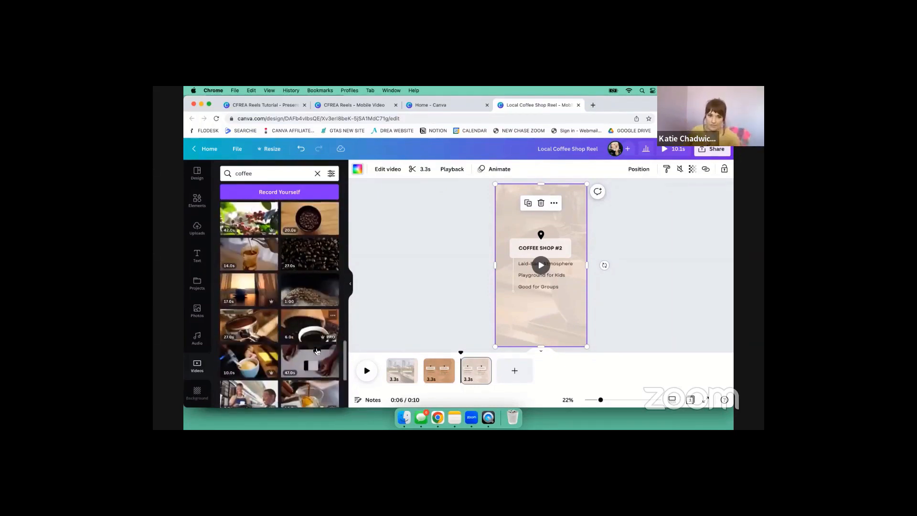
scroll(317, 350, down, 8)
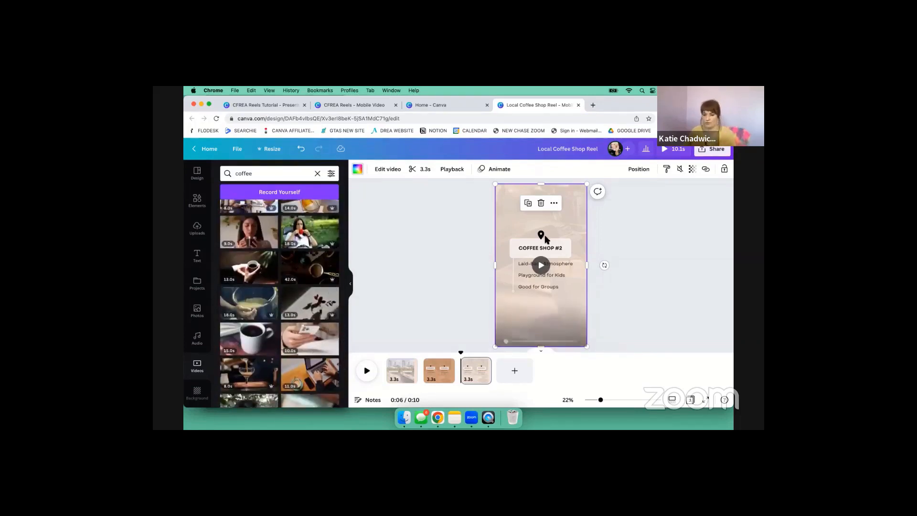
- Try removing the faded espresso video from the "COFFEE SHOP #2" page, and undo the removal
click(684, 307)
click(570, 308)
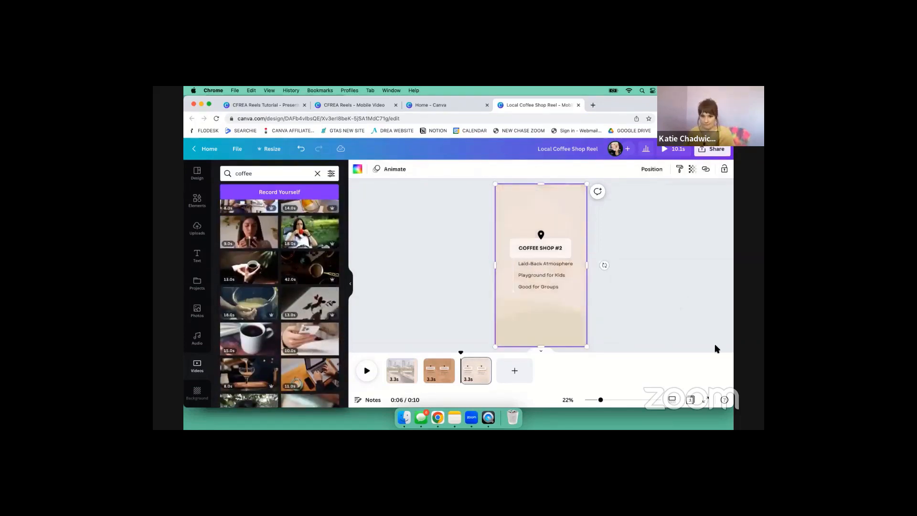
click(716, 349)
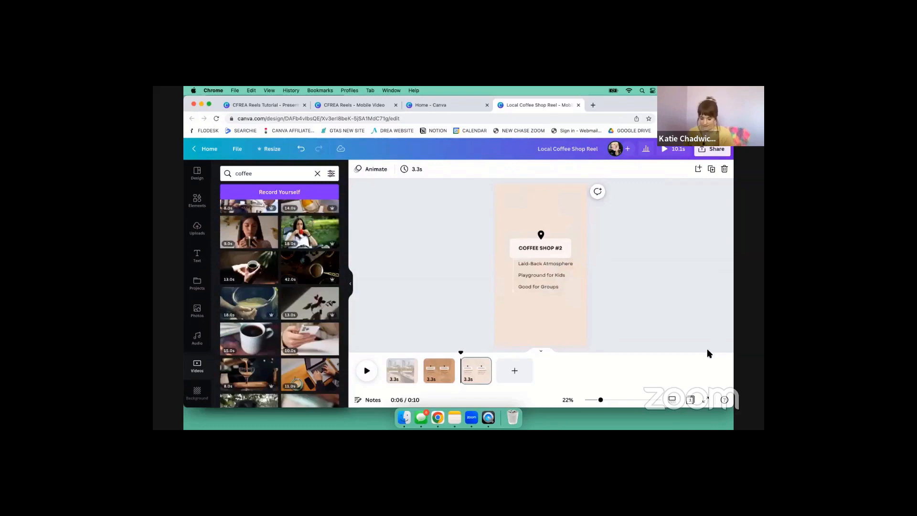
key(ctrl+z)
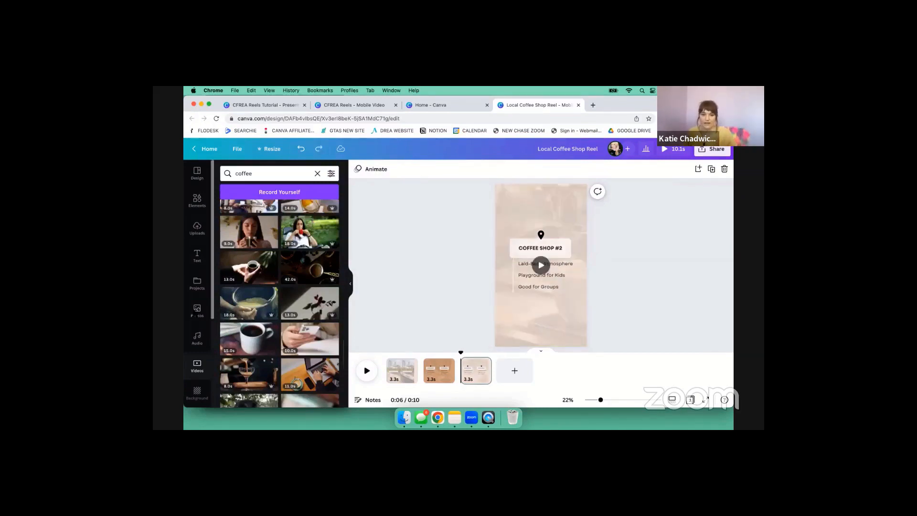
- Replace the faded background video on the "COFFEE SHOP #2" page with the 21-second iced coffee glass clip from the coffee videos
scroll(244, 309, down, 2)
scroll(244, 308, down, 2)
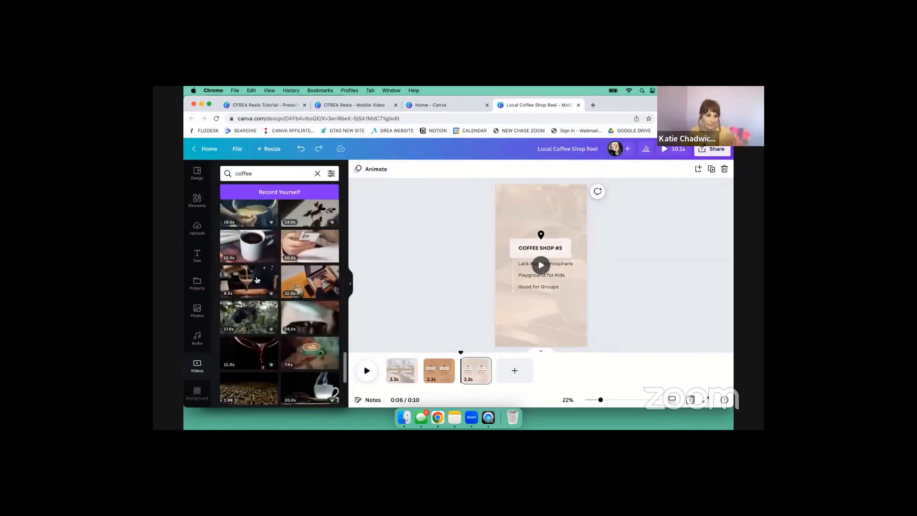
scroll(268, 270, down, 5)
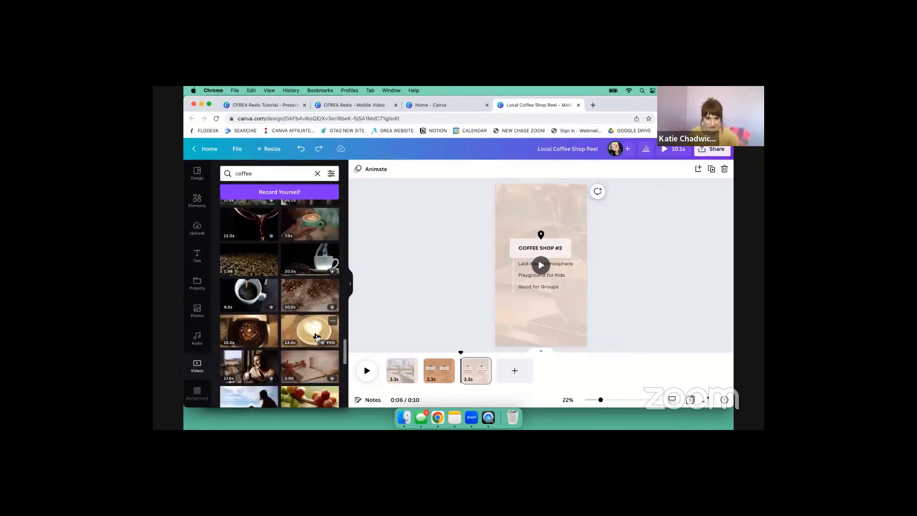
scroll(314, 335, down, 2)
scroll(313, 335, down, 2)
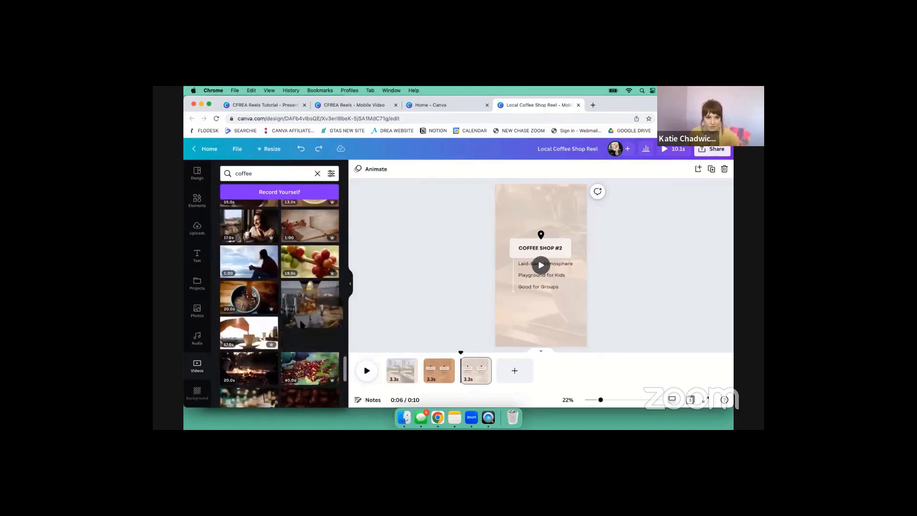
scroll(302, 339, down, 3)
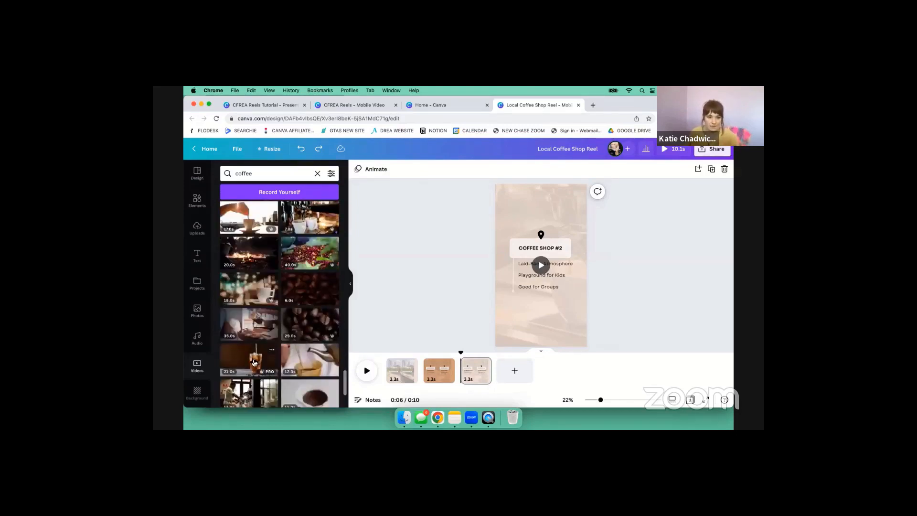
drag(251, 360, 511, 308)
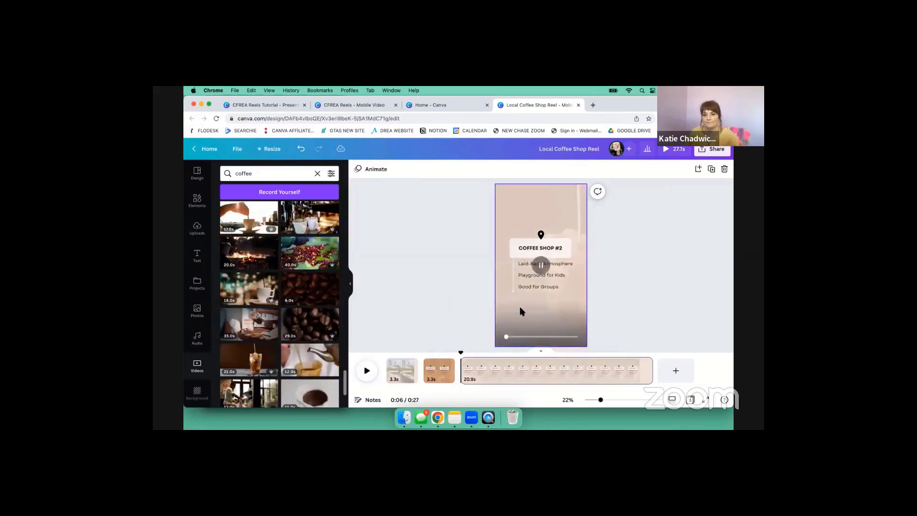
- Enlarge and reposition the iced coffee video so the glass sits within the frame, and trim the page to 3.3 seconds
double_click(519, 311)
drag(399, 185, 353, 130)
drag(539, 278, 571, 235)
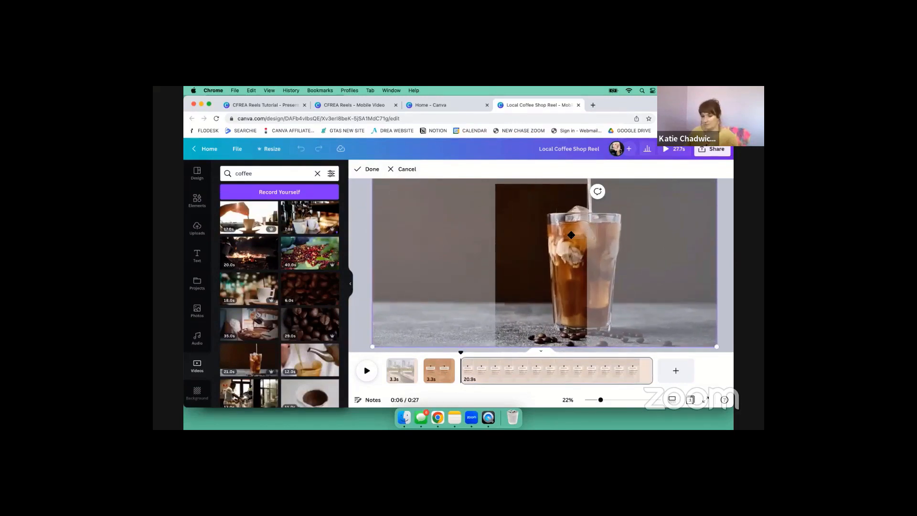
key(Return)
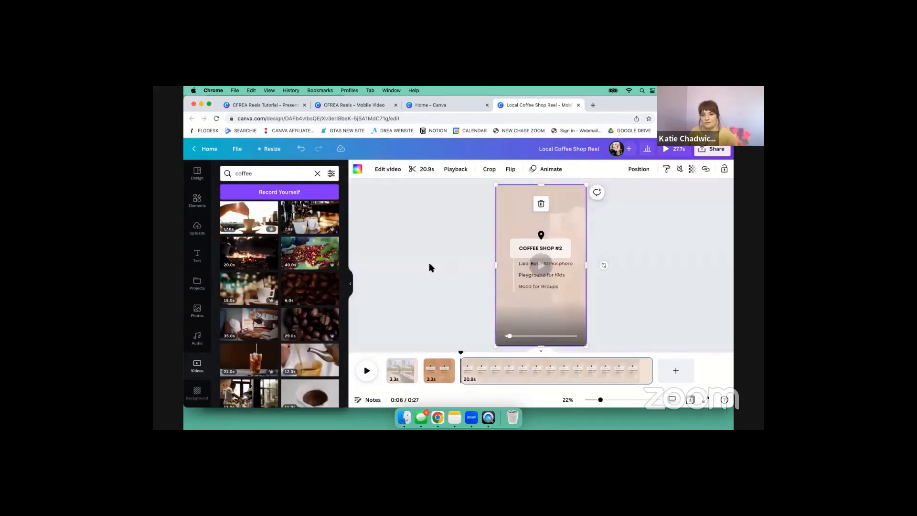
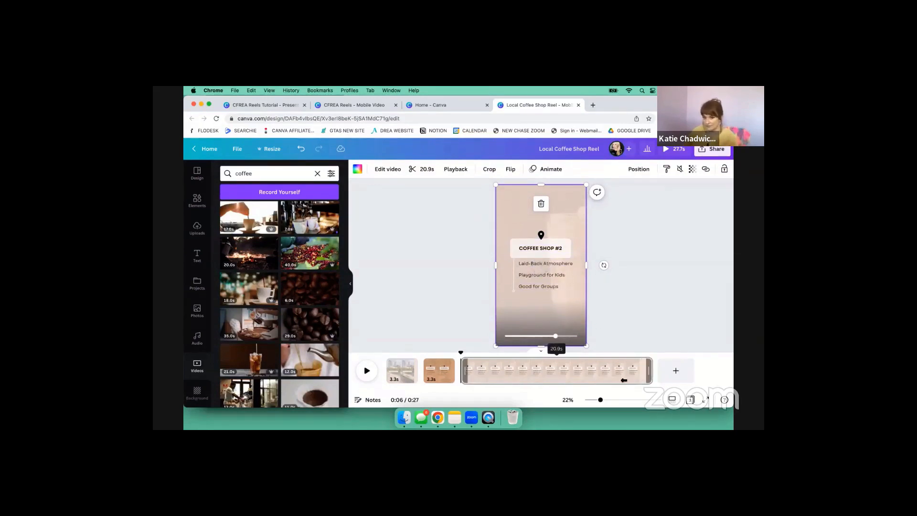
drag(624, 380, 487, 381)
- Duplicate the "COFFEE SHOP #1" page and move the copy to the end of the reel
click(444, 374)
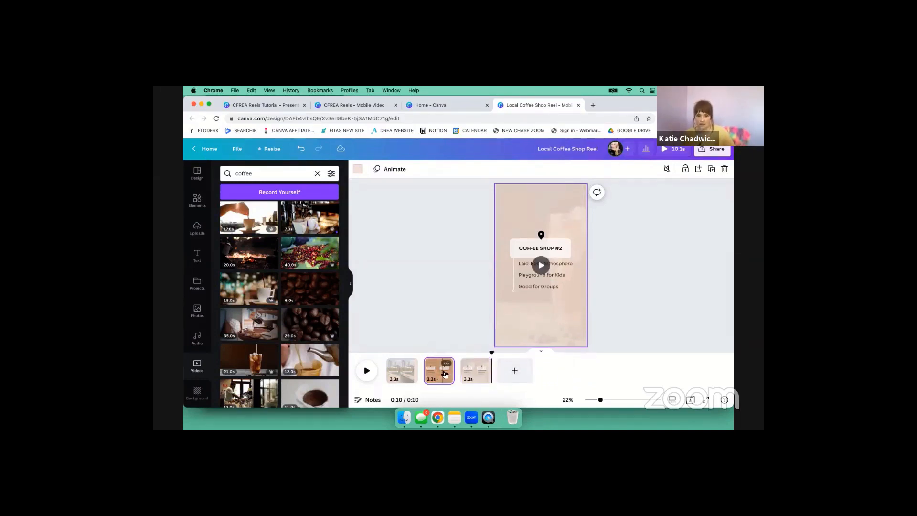
key(super+d)
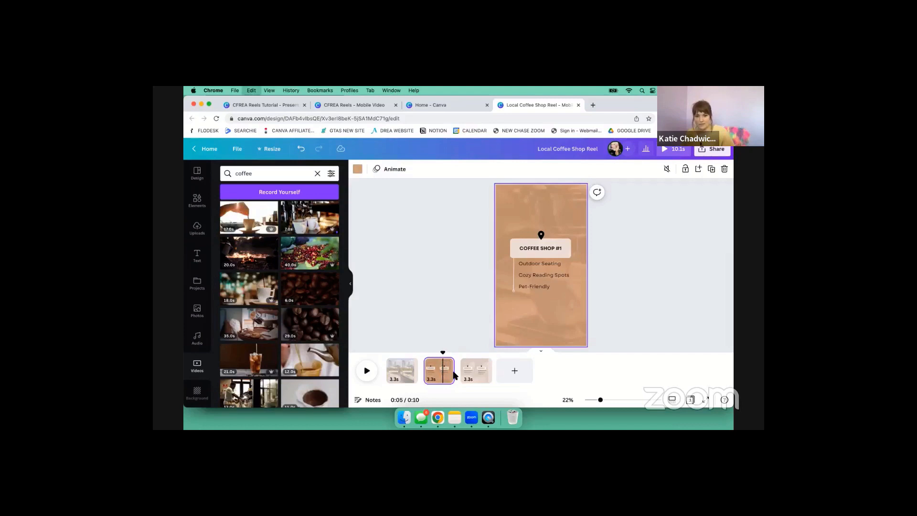
drag(474, 376, 505, 376)
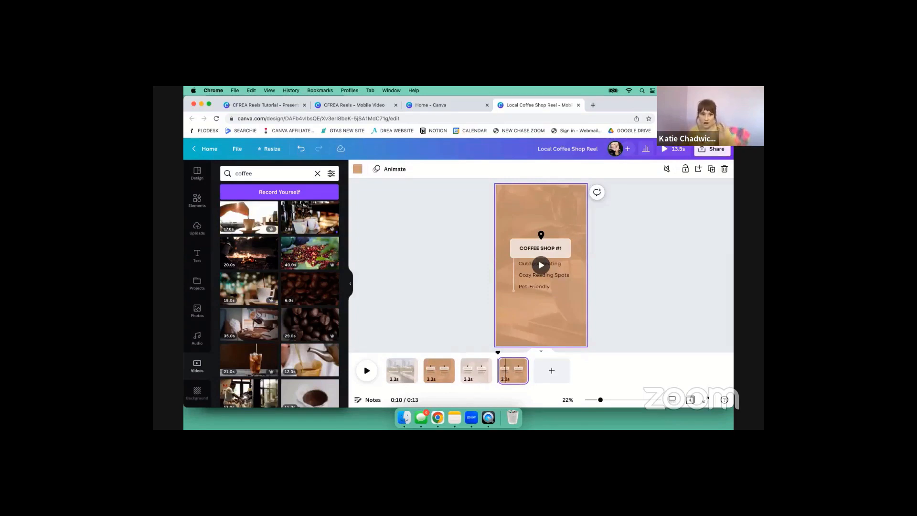
- Change the duplicated page's heading to "COFFEE SHOP #3"
scroll(294, 308, down, 3)
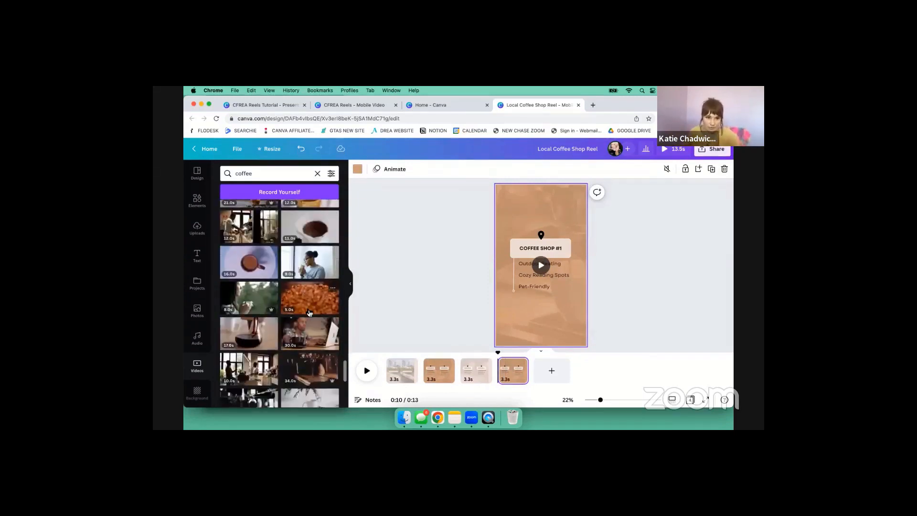
scroll(310, 313, down, 2)
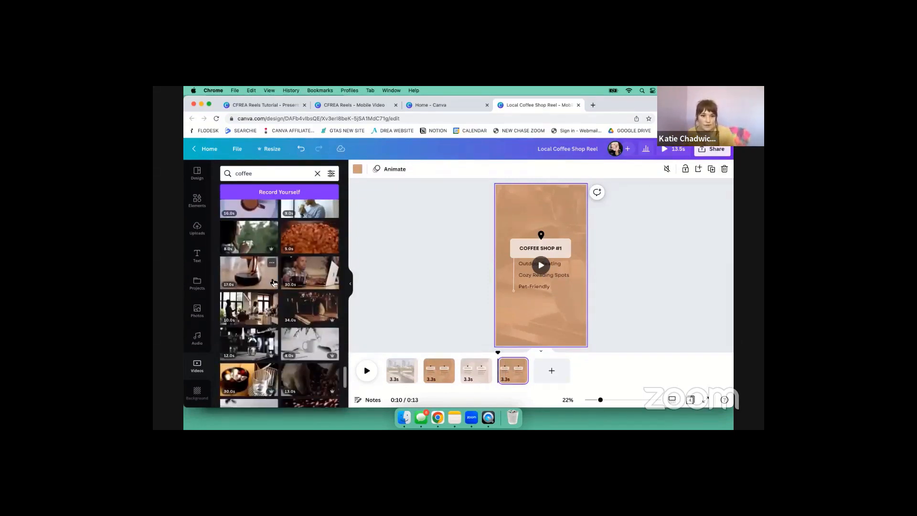
scroll(273, 283, down, 2)
scroll(286, 287, down, 3)
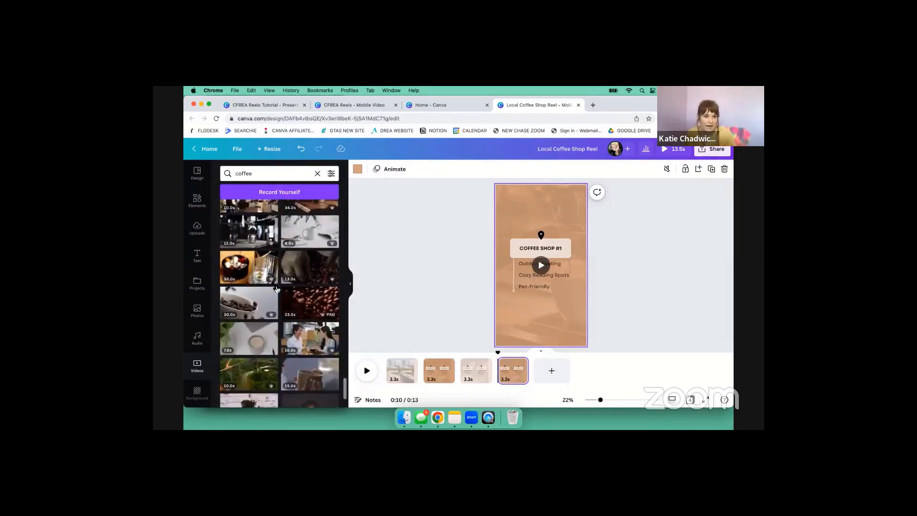
click(562, 248)
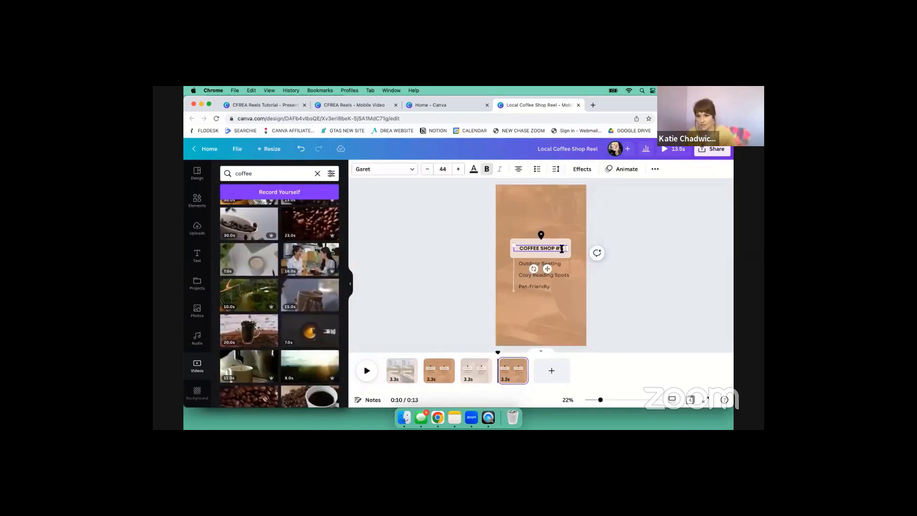
key(BackSpace)
text(3)
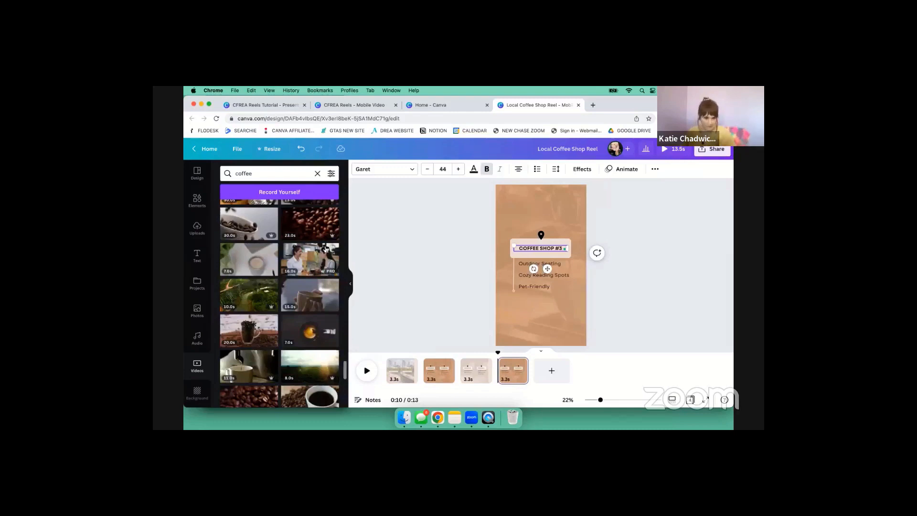
- Replace the "COFFEE SHOP #3" background with the recently used 18-second white coffee cup clip, and trim the page to 3.3 seconds
scroll(294, 286, up, 10)
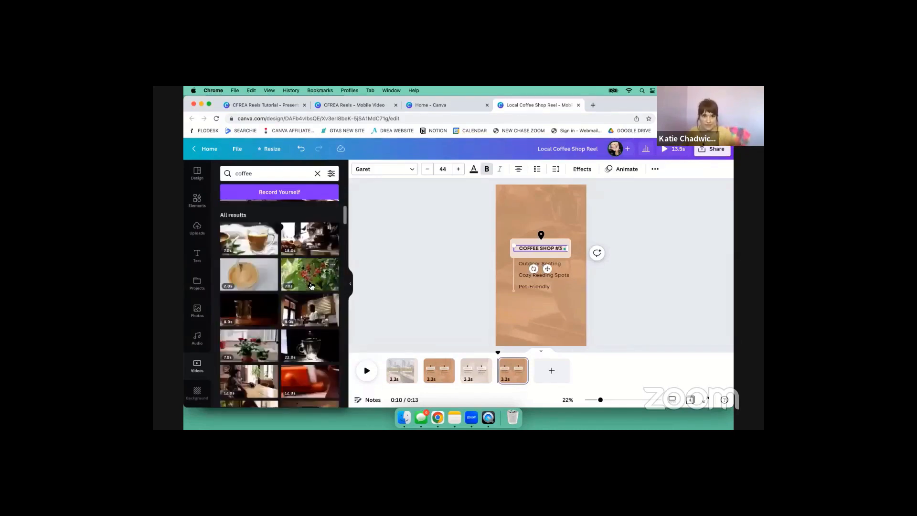
scroll(295, 266, up, 3)
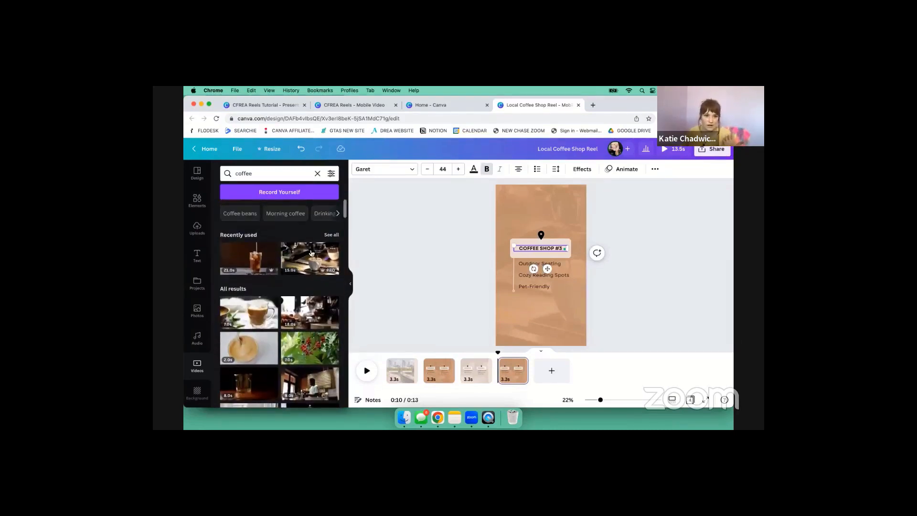
click(330, 235)
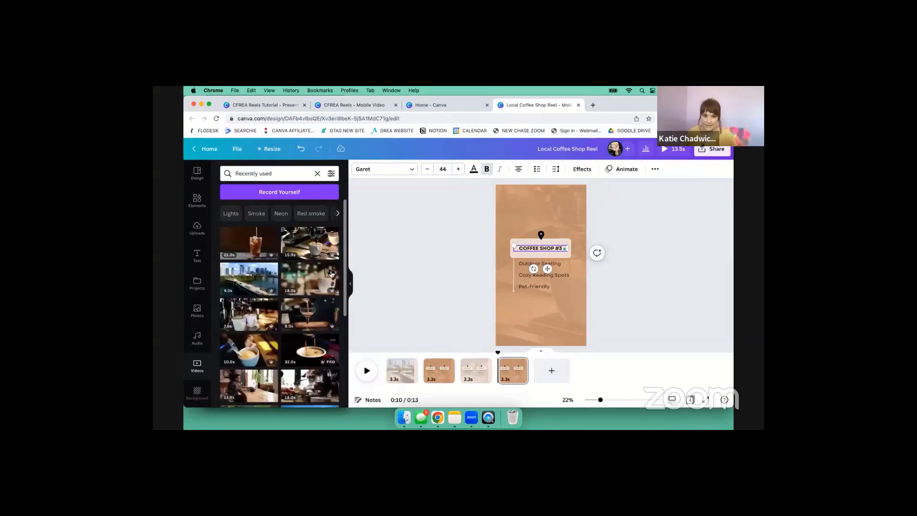
drag(322, 283, 536, 329)
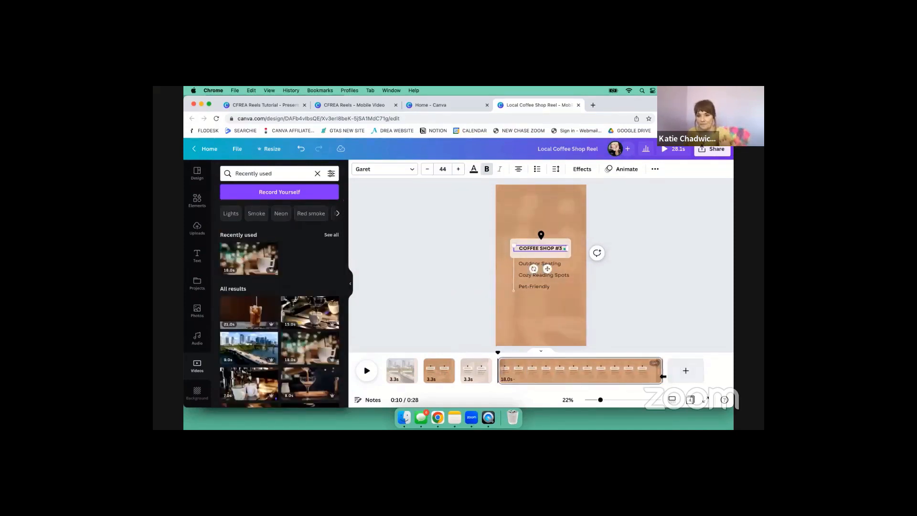
drag(663, 376, 529, 376)
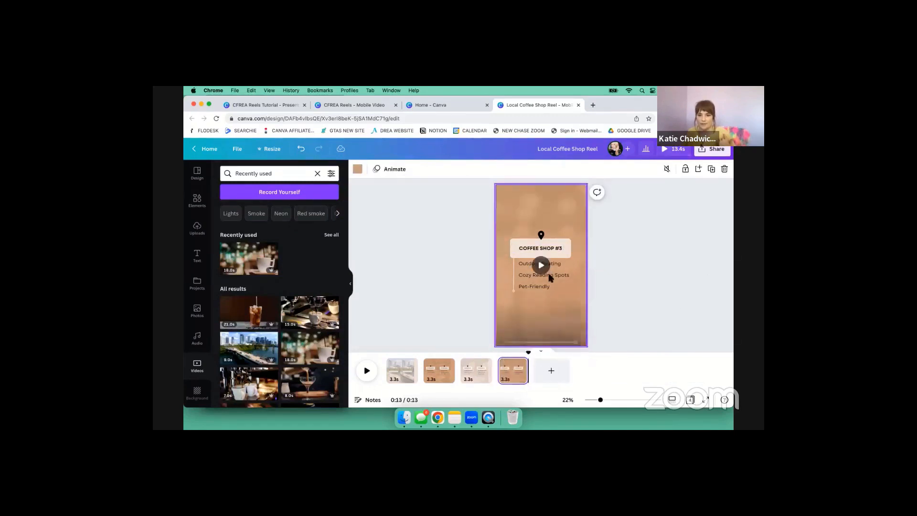
- Reposition the coffee cup video within the "COFFEE SHOP #3" page so the white cup falls inside the visible crop
double_click(567, 320)
drag(540, 320, 523, 321)
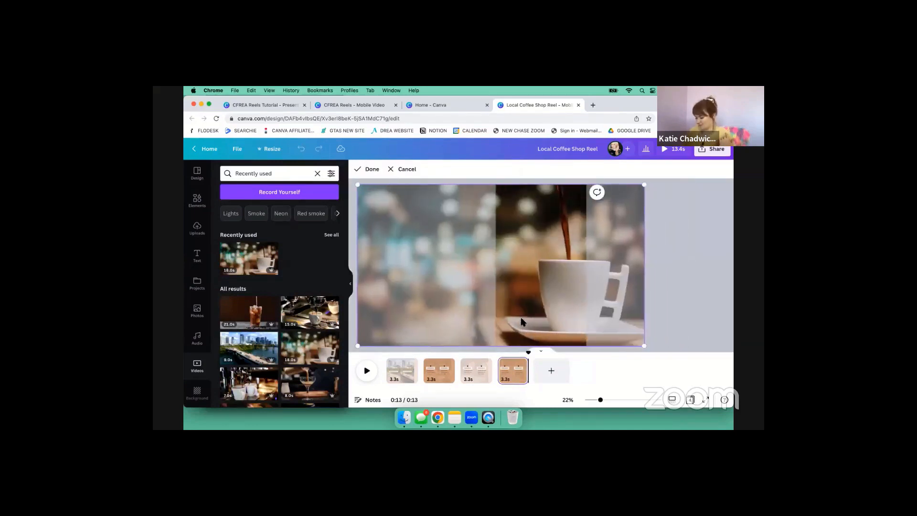
key(Return)
click(542, 270)
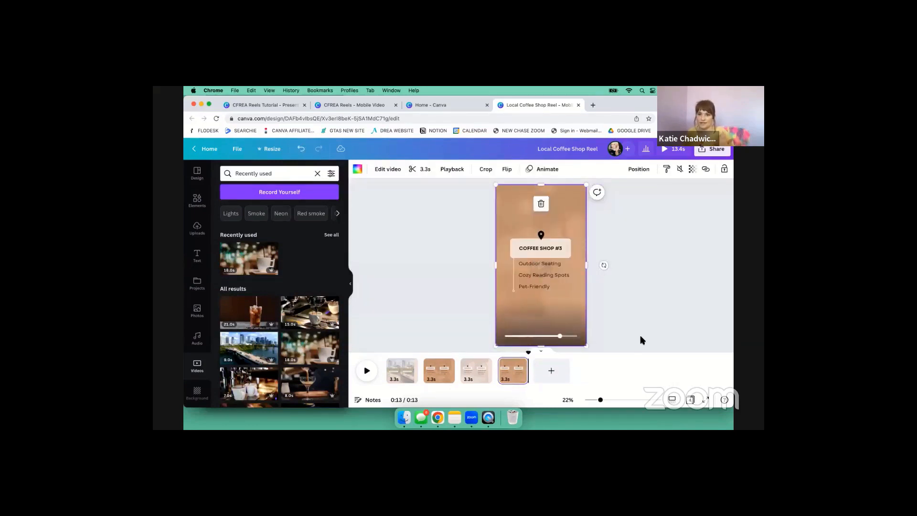
double_click(568, 317)
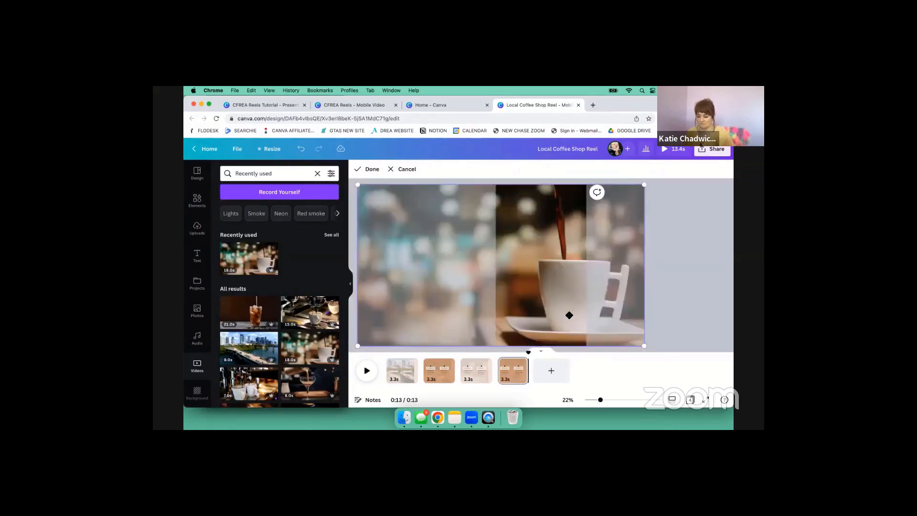
click(686, 290)
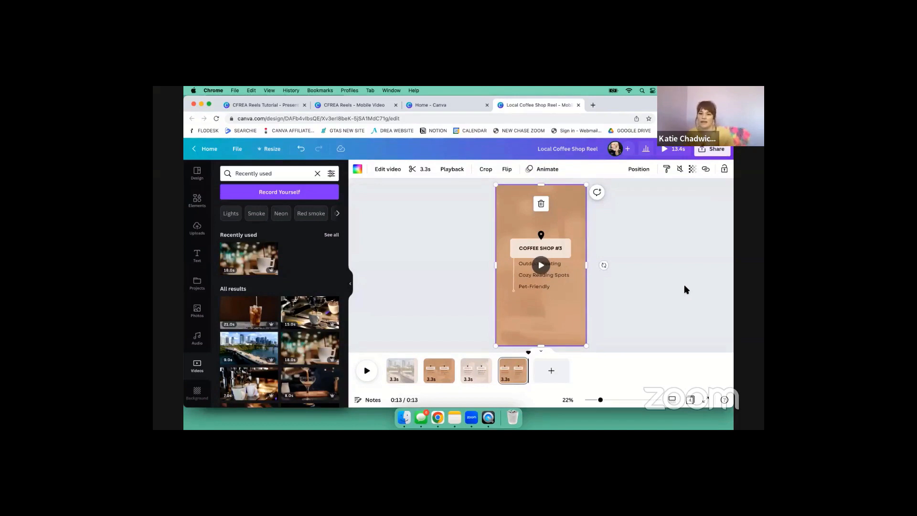
- Add a page after "COFFEE SHOP #3" and apply the travel template's final "Here's a toast, to the places I miss." layout to it
click(399, 370)
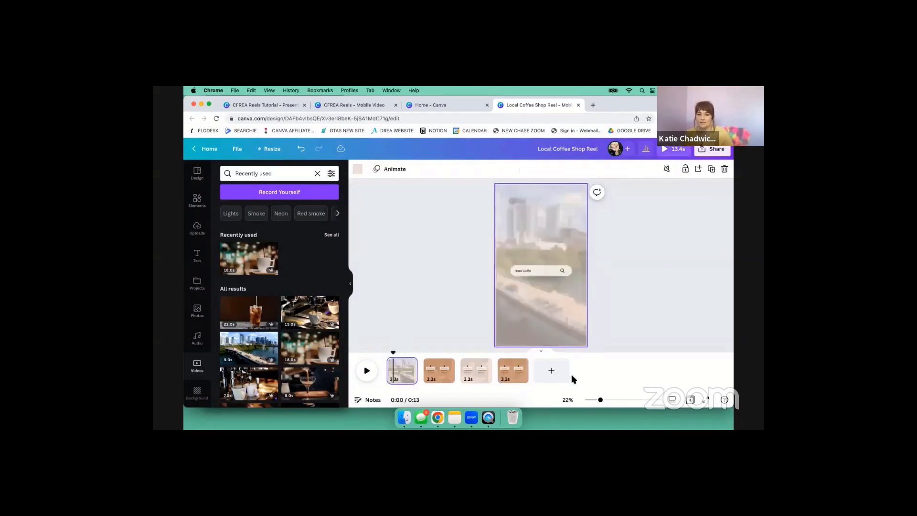
click(521, 375)
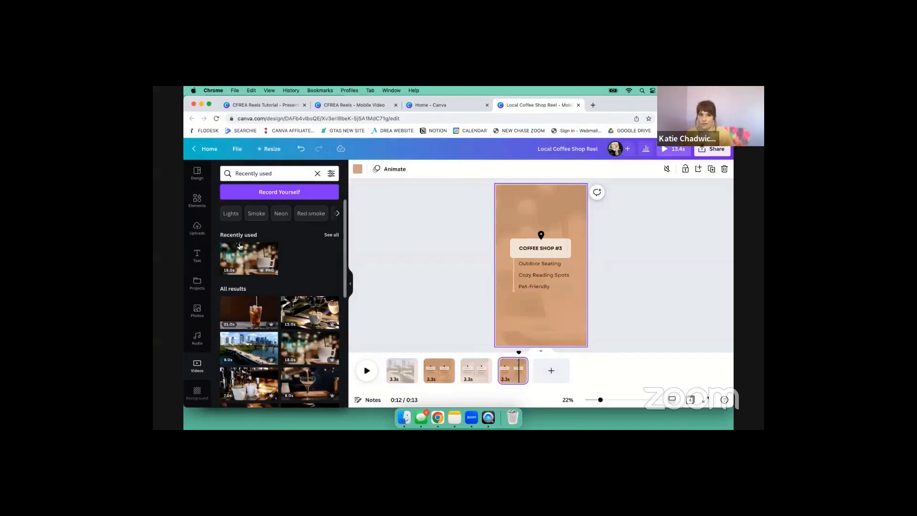
click(196, 186)
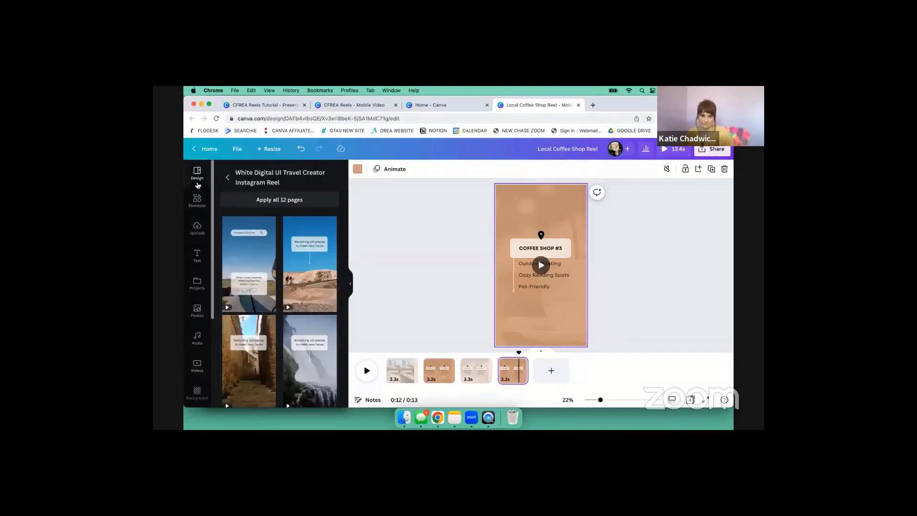
scroll(270, 252, down, 10)
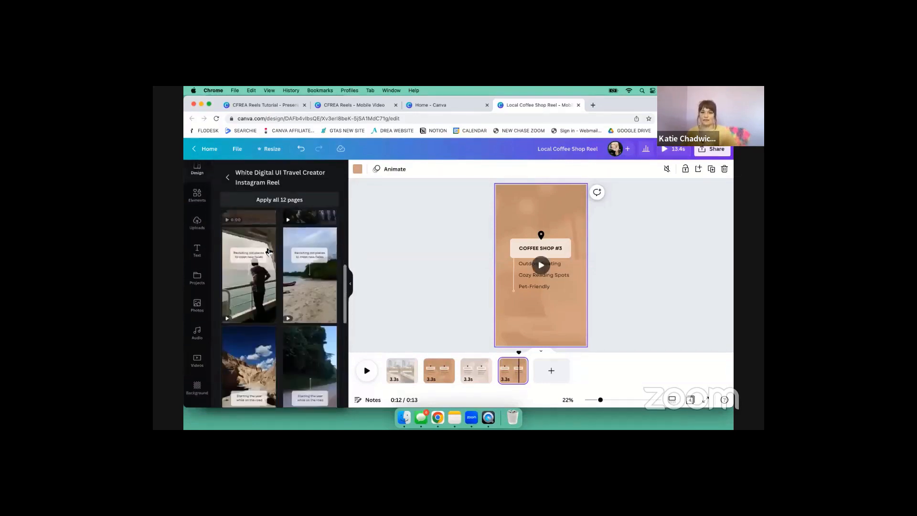
scroll(270, 252, down, 3)
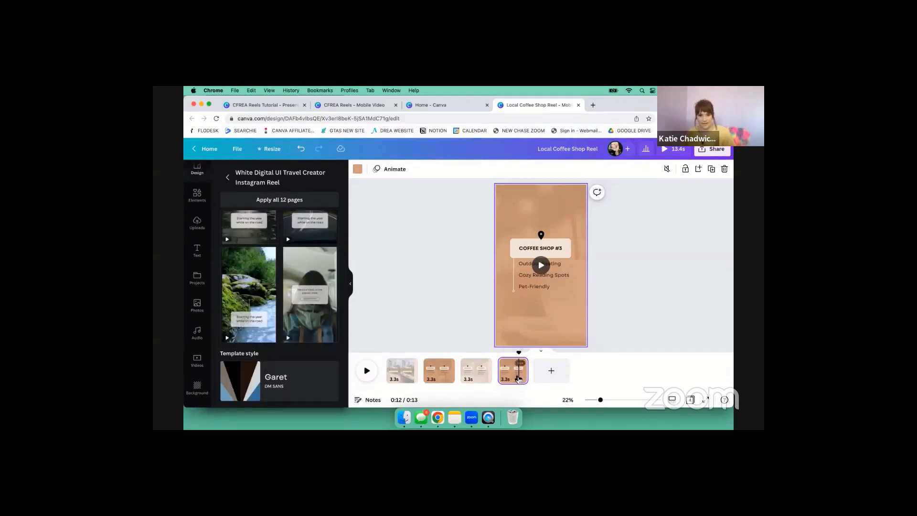
click(551, 377)
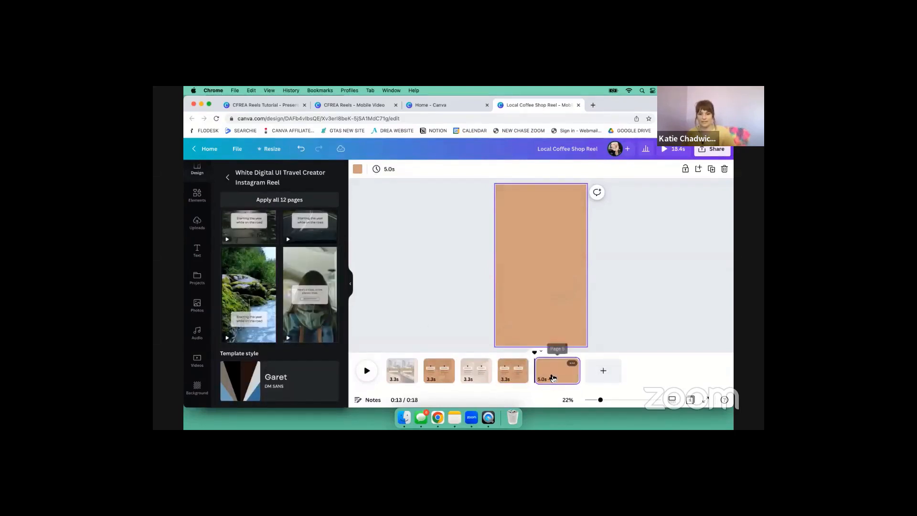
click(312, 302)
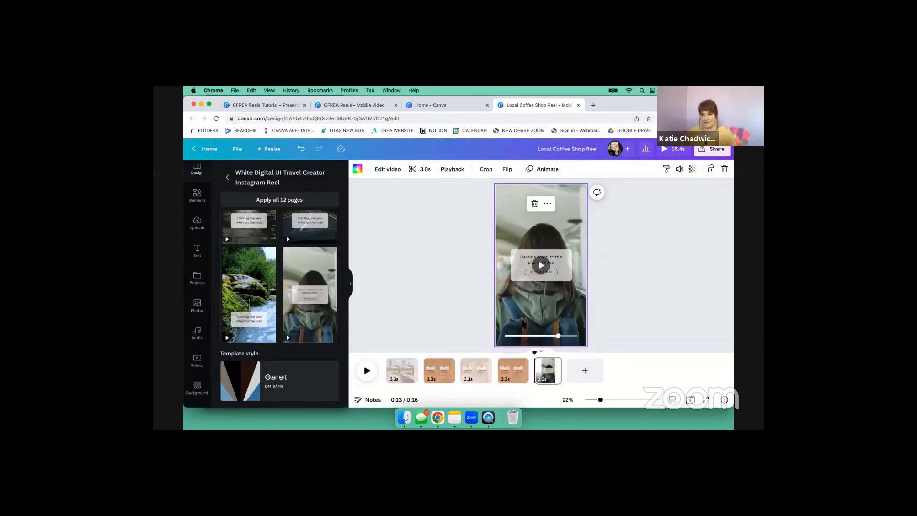
- Try removing the backpack traveler video from the "Here's a toast" page, and undo the removal
key(BackSpace)
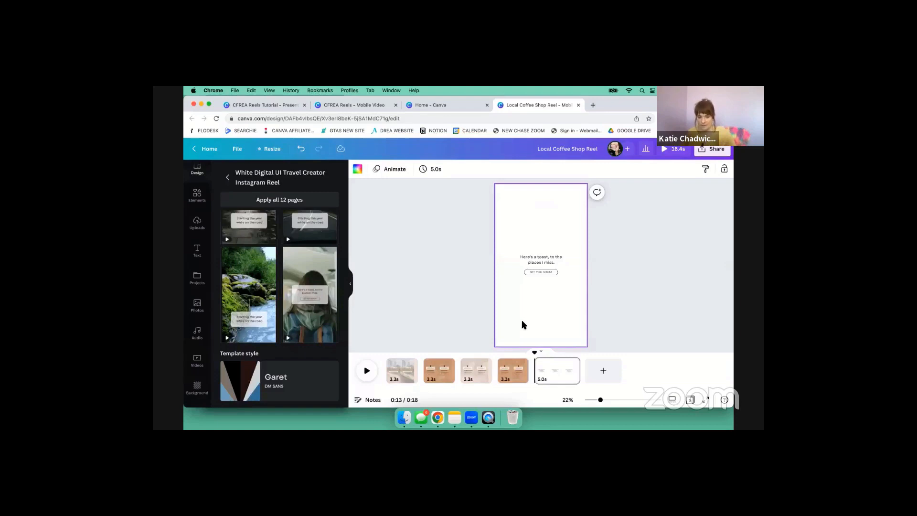
key(super+z)
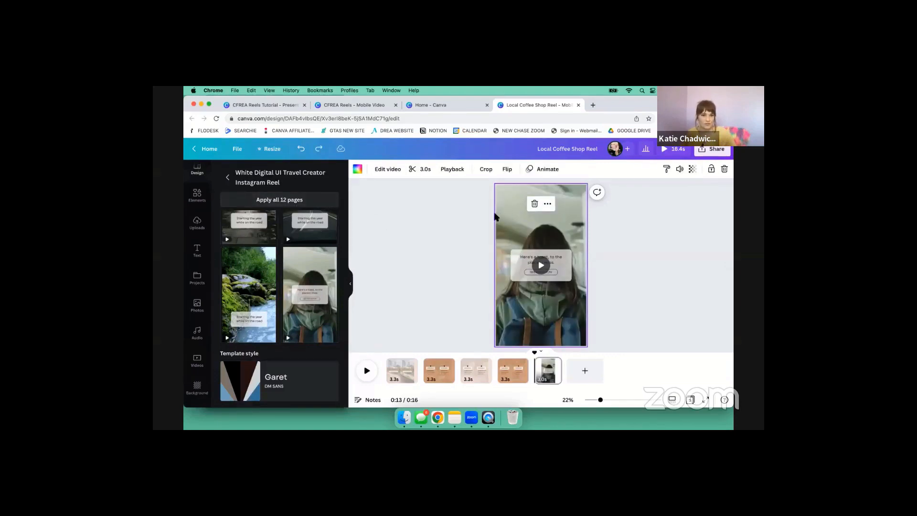
click(550, 213)
click(549, 213)
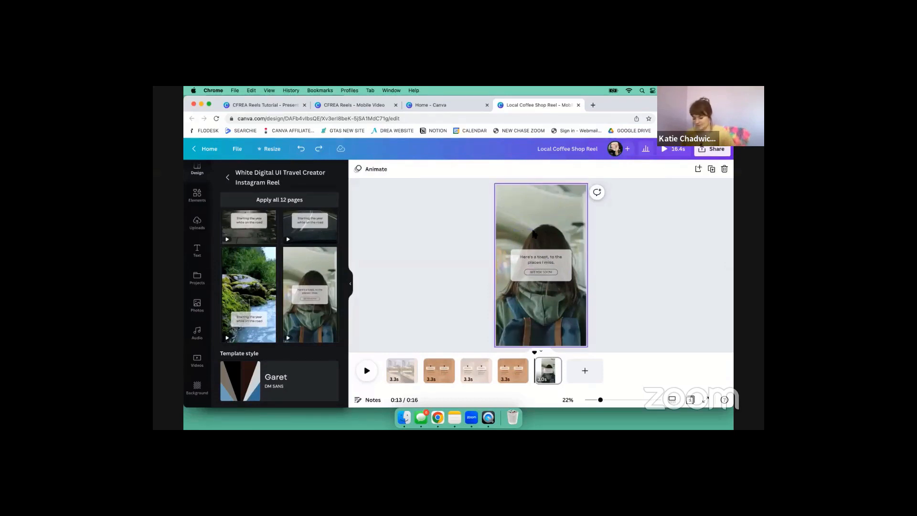
- Remove the backpack traveler video from the "Here's a toast" page and set the page background to the pale beige document color
key(Delete)
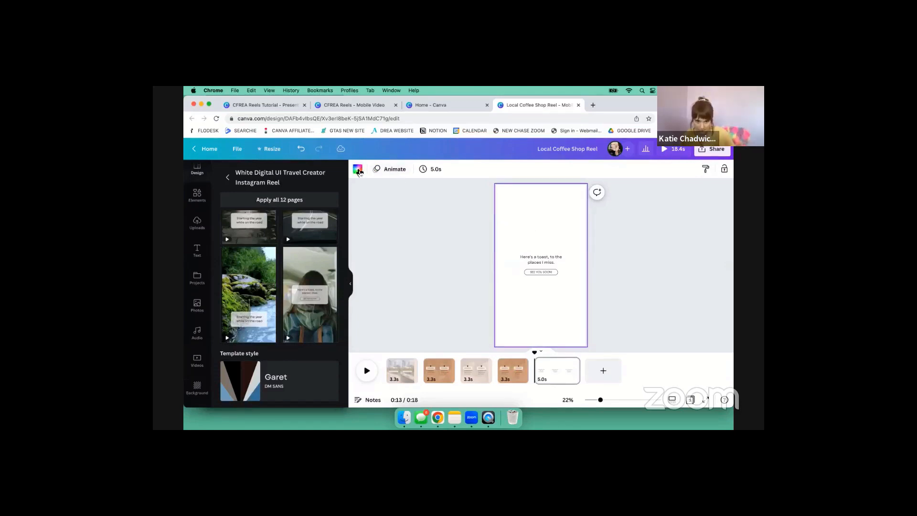
click(359, 170)
click(331, 207)
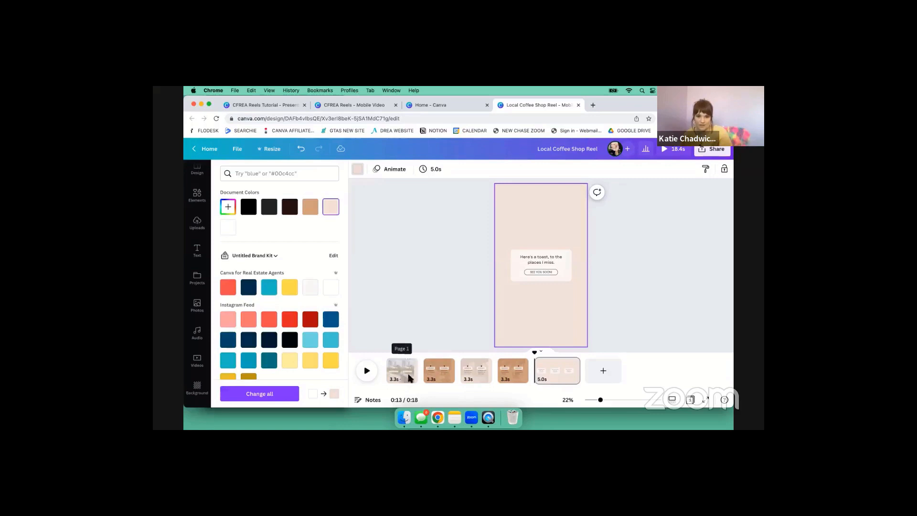
click(400, 227)
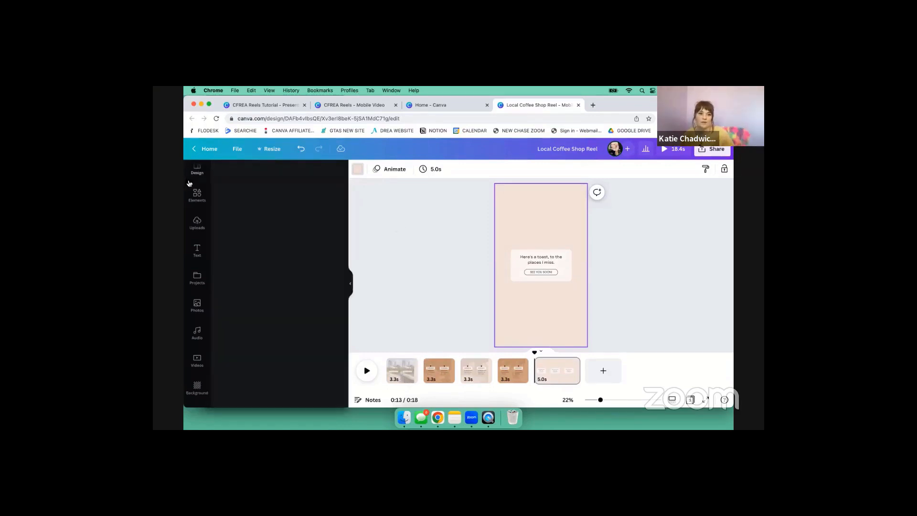
- Search the elements for "grid" and add the single-cell grid as a full-page frame behind the "Here's a toast" text
click(200, 194)
double_click(268, 177)
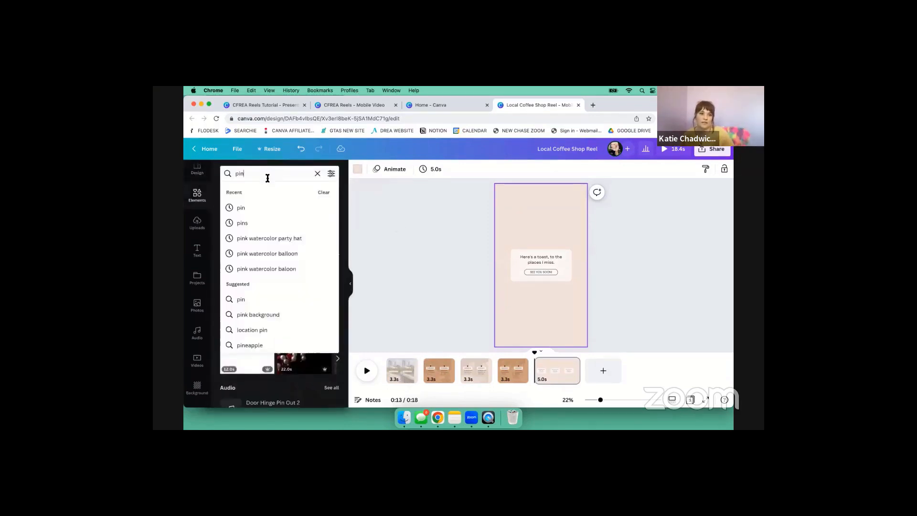
text(grid)
key(Return)
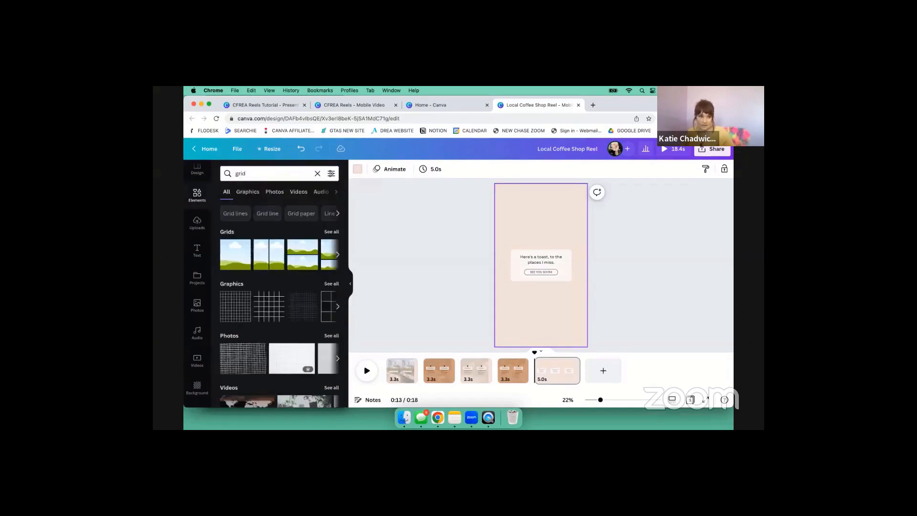
click(229, 254)
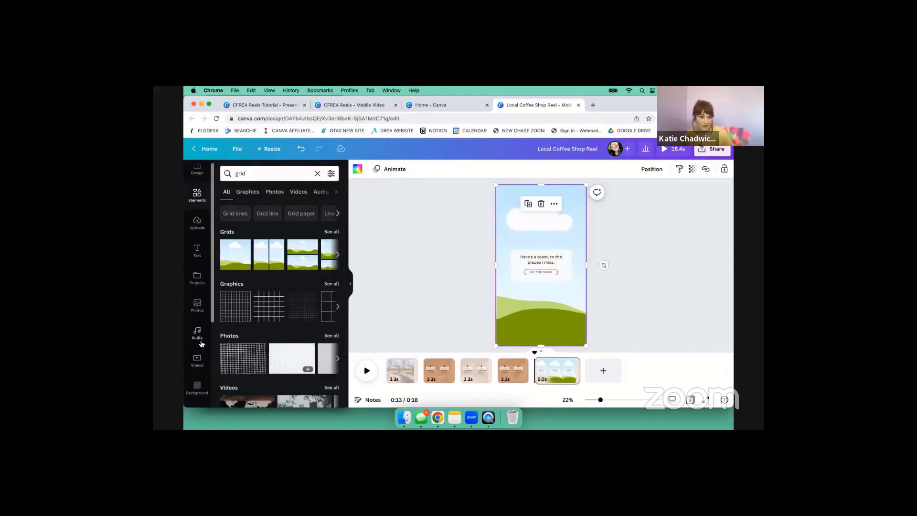
- Search the videos for "austin texas" and fill the closing page's grid with the 15-second aerial clip of a bridge over the river
scroll(199, 344, down, 2)
scroll(242, 285, down, 1)
click(197, 320)
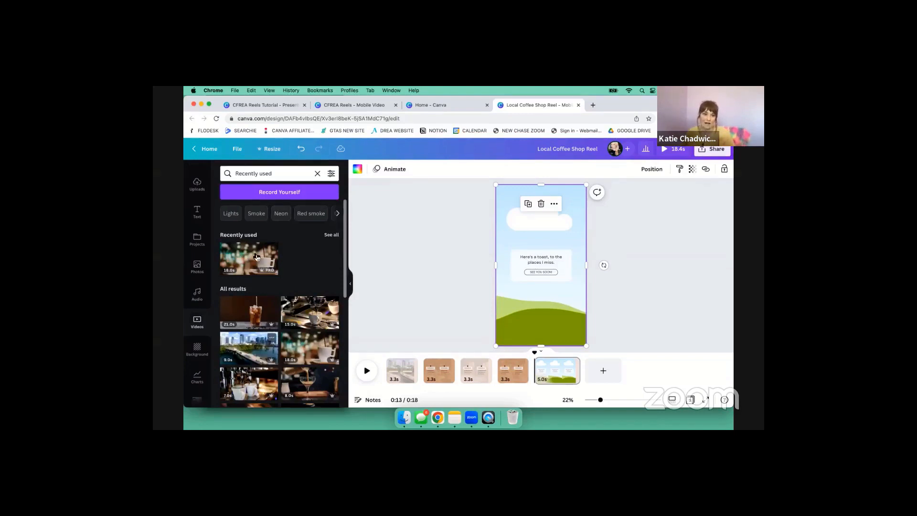
click(276, 175)
triple_click(276, 174)
text(austin texas)
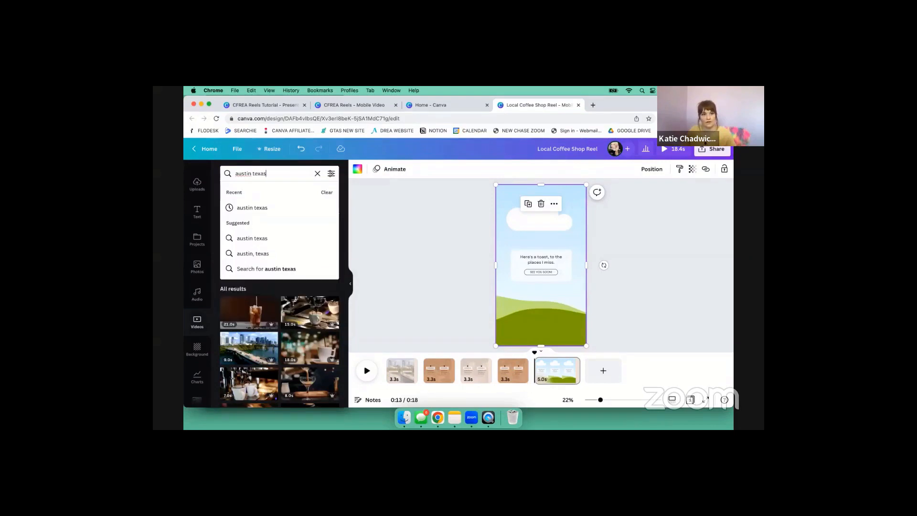
key(Return)
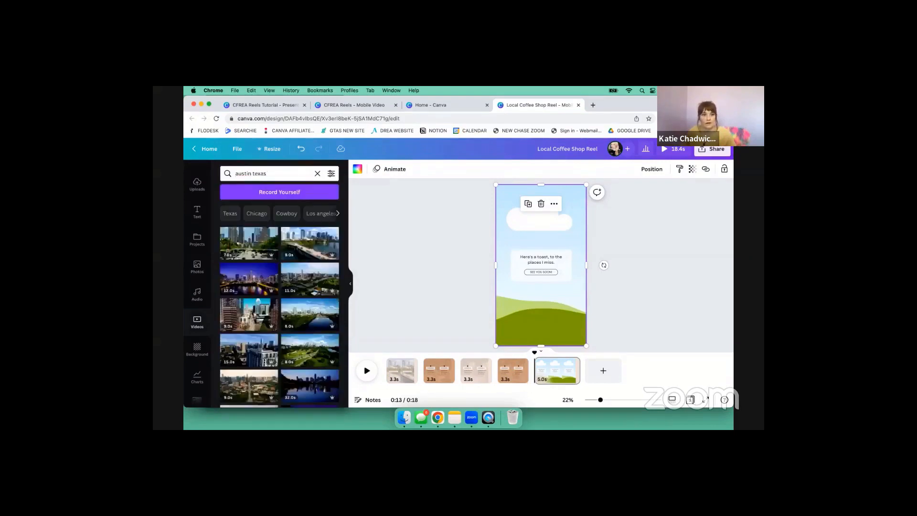
scroll(277, 309, down, 10)
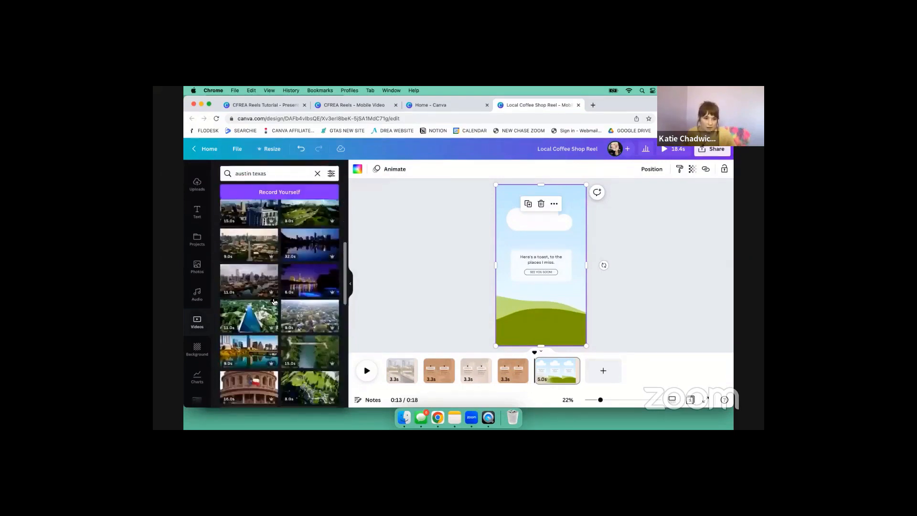
scroll(277, 309, down, 1)
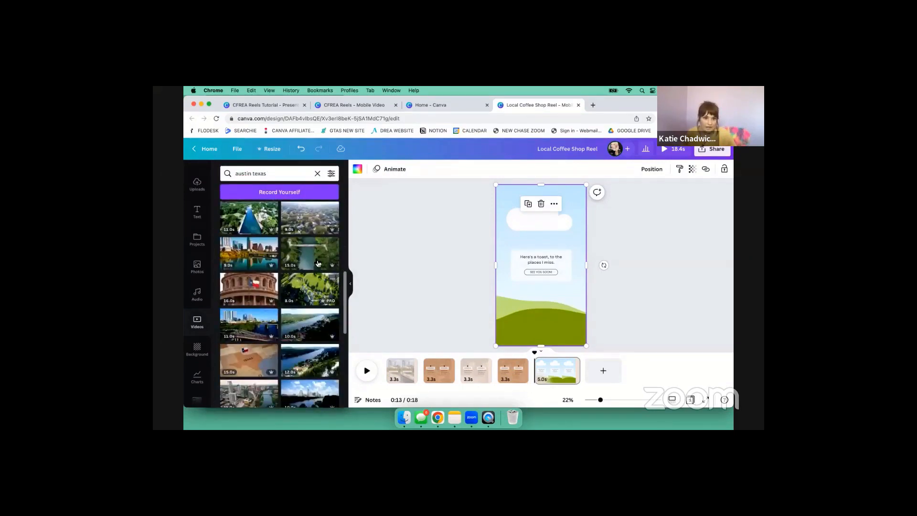
drag(317, 263, 523, 323)
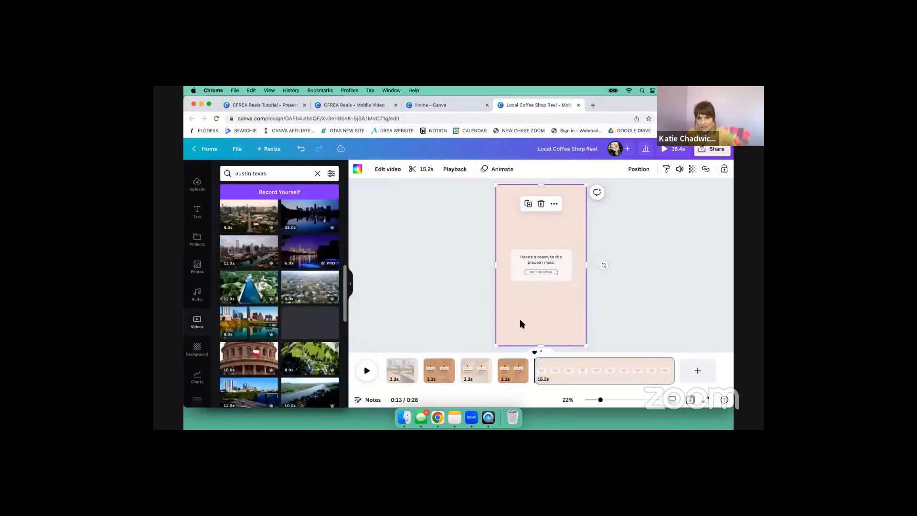
- Mute the river bridge video by setting its volume to 0, and fade it to a transparency of 10
click(681, 170)
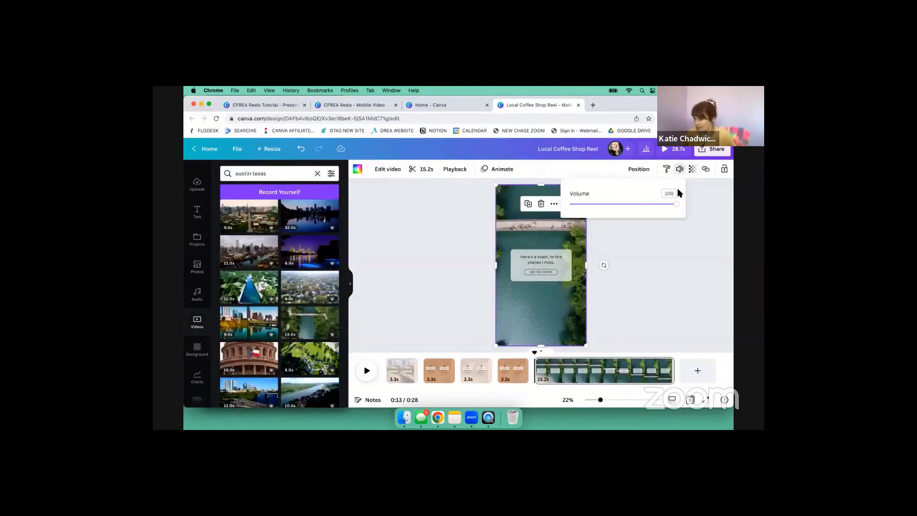
text(0)
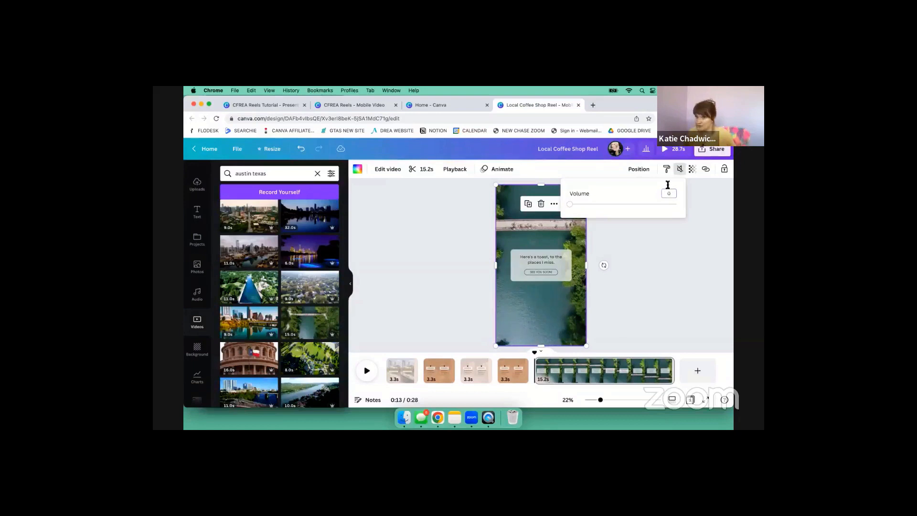
click(691, 170)
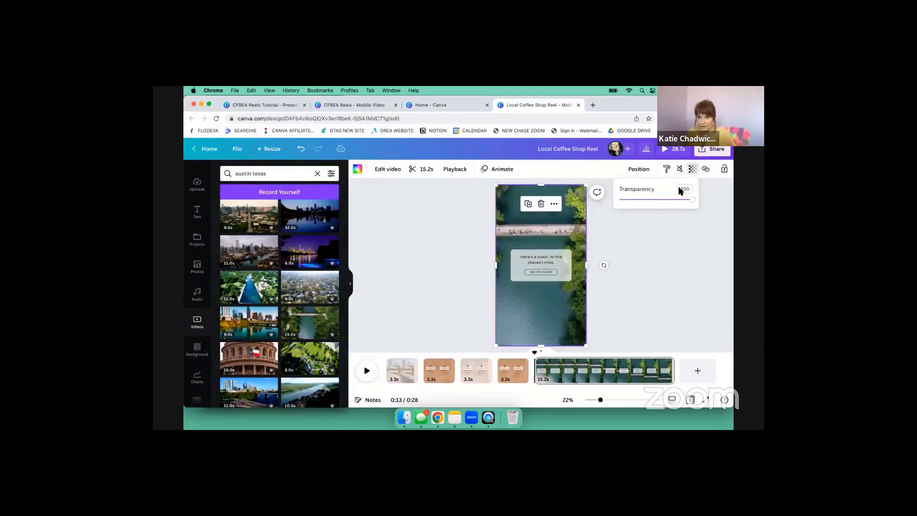
click(680, 189)
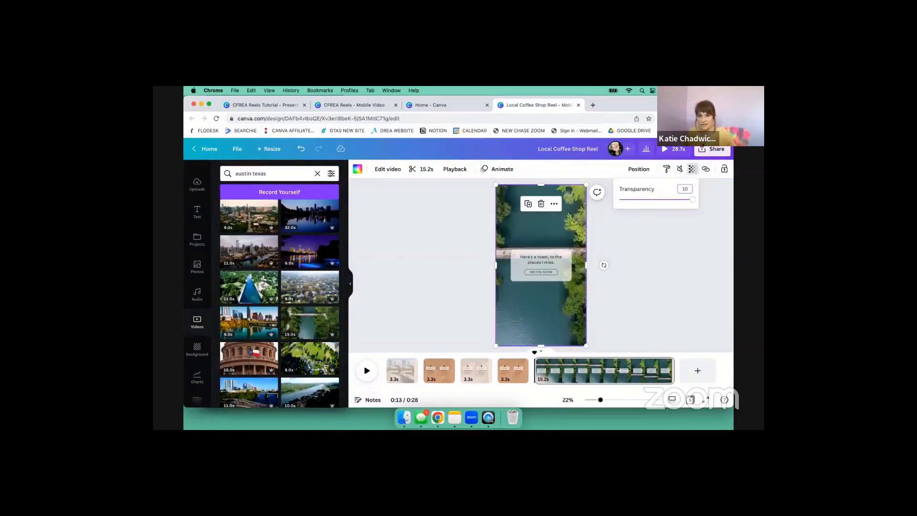
text(10)
click(681, 298)
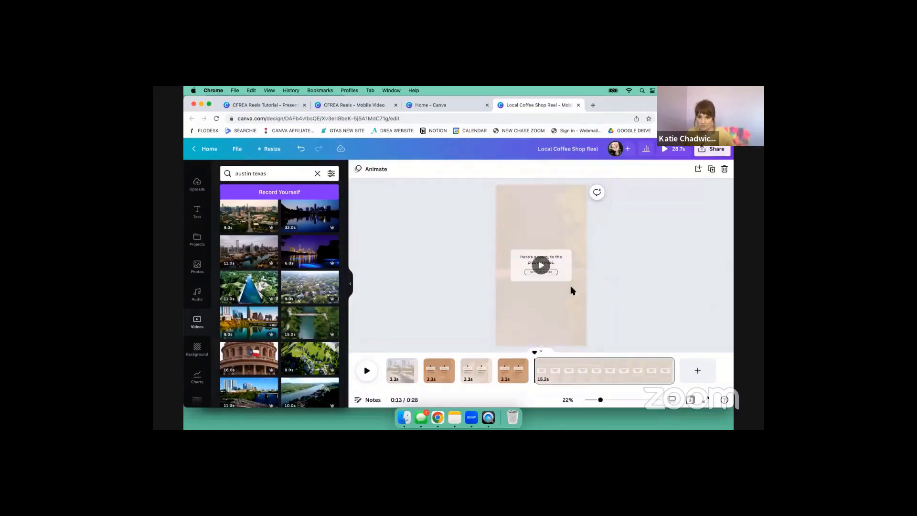
- Check the closing page wording in the CFREA Reels design, and replace the toast heading with "Did I miss any of your favorite local spots?"
drag(600, 401, 623, 400)
double_click(587, 258)
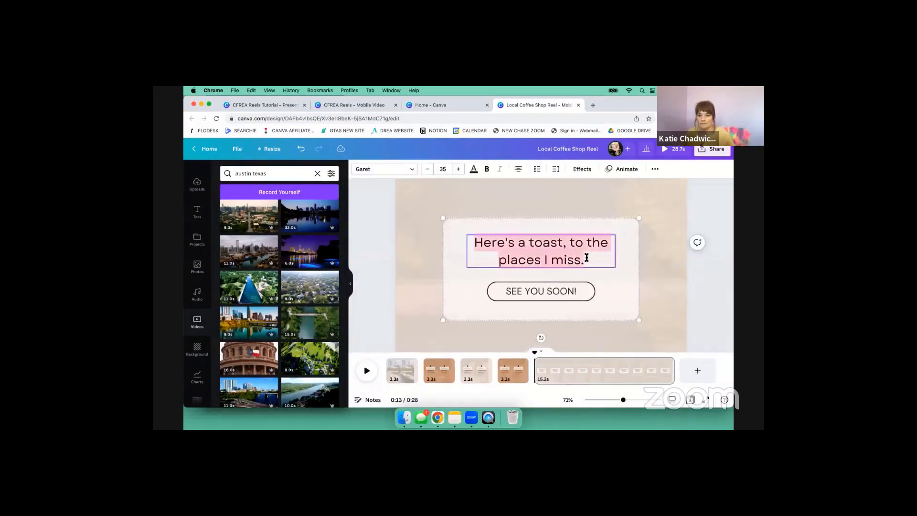
click(369, 106)
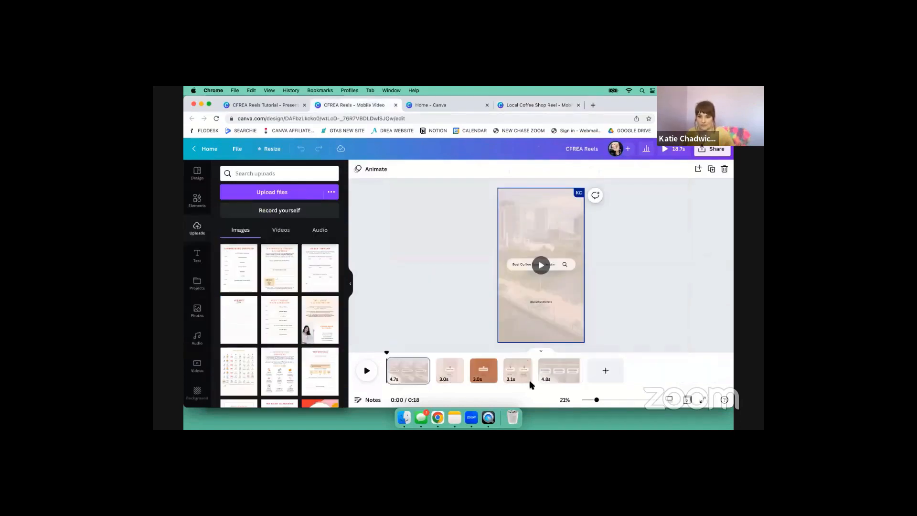
click(560, 375)
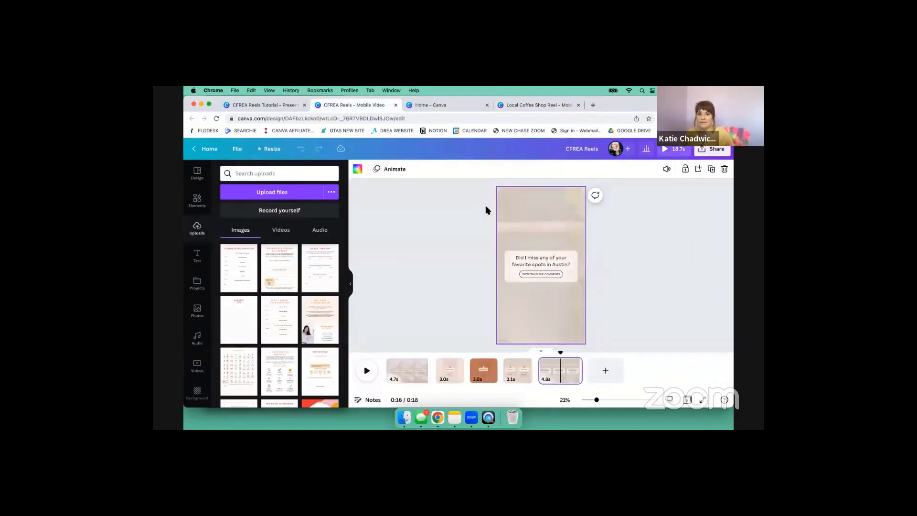
click(548, 106)
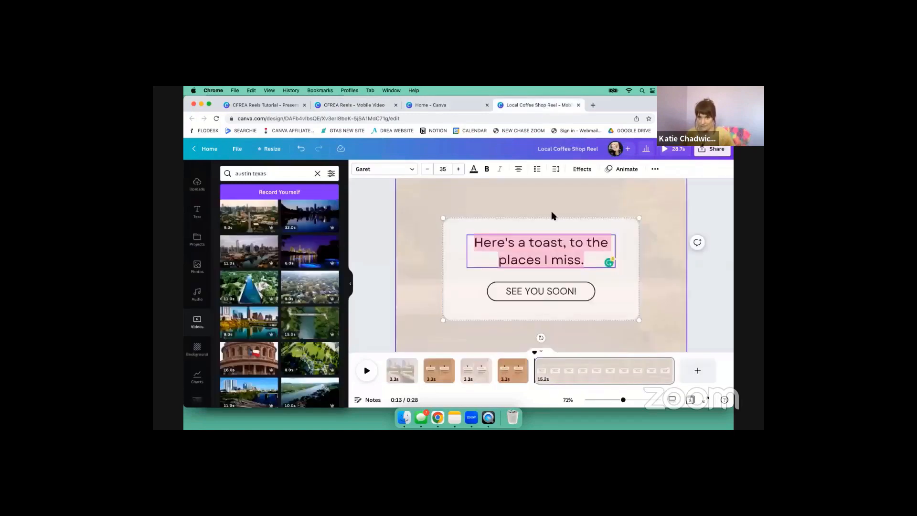
text(Did)
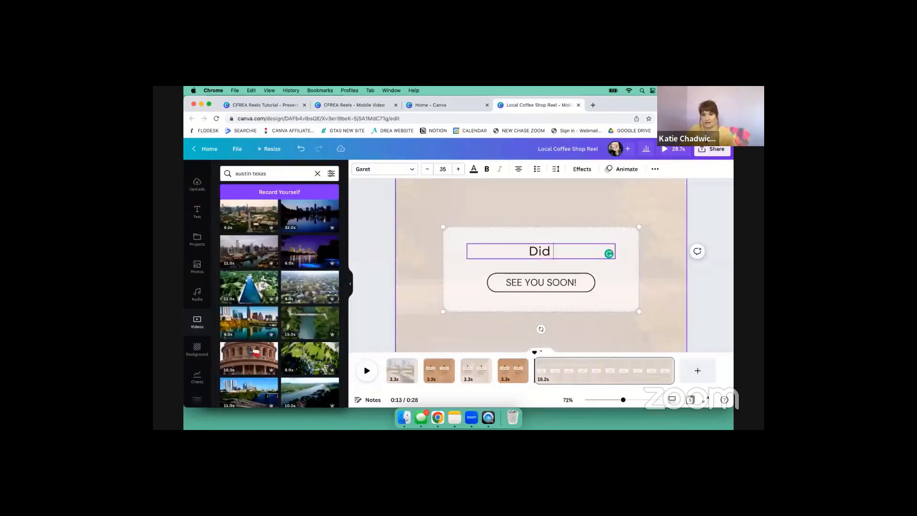
text( I miss any of your )
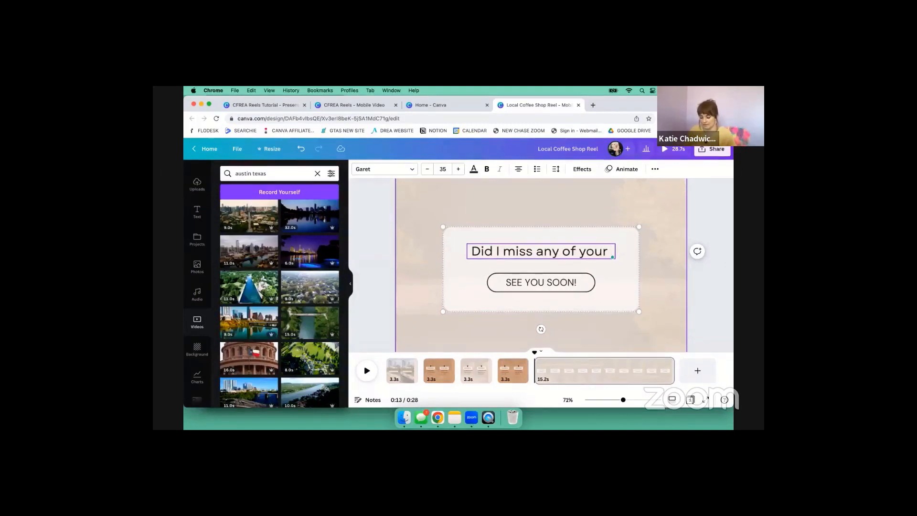
text(favorite)
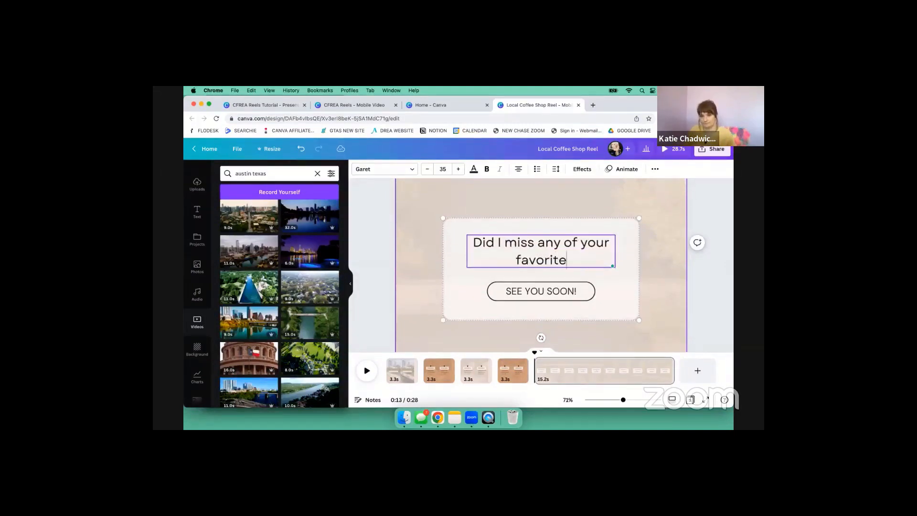
text( local spots?)
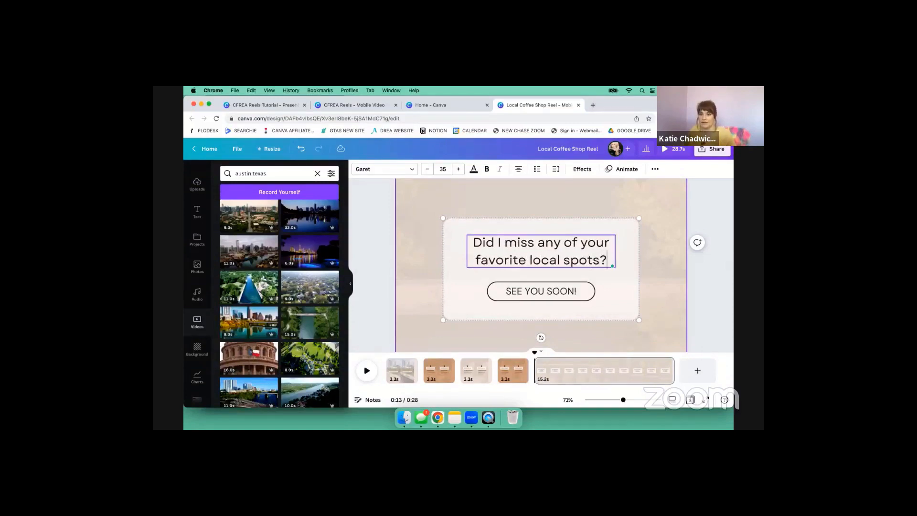
- Replace the "SEE YOU SOON!" text in the rounded outline with "DROP 'EM IN THE COMMENTS!"
click(521, 291)
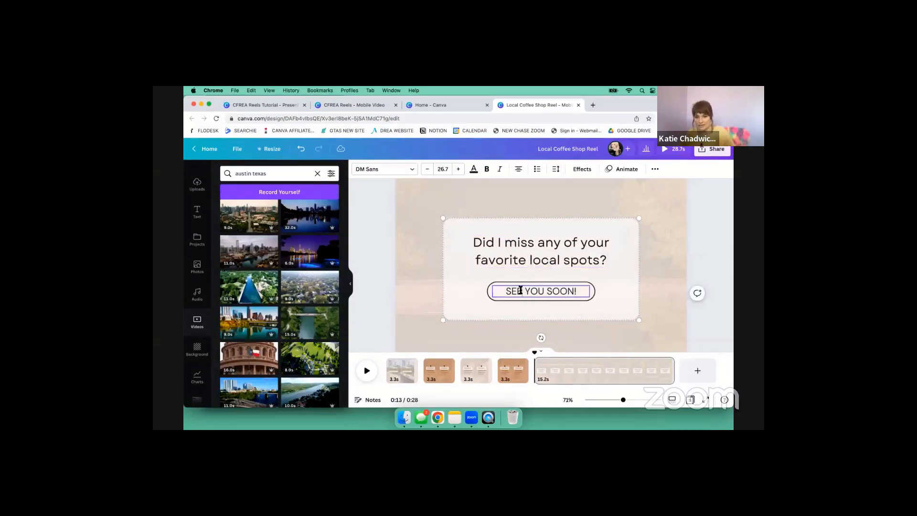
triple_click(520, 291)
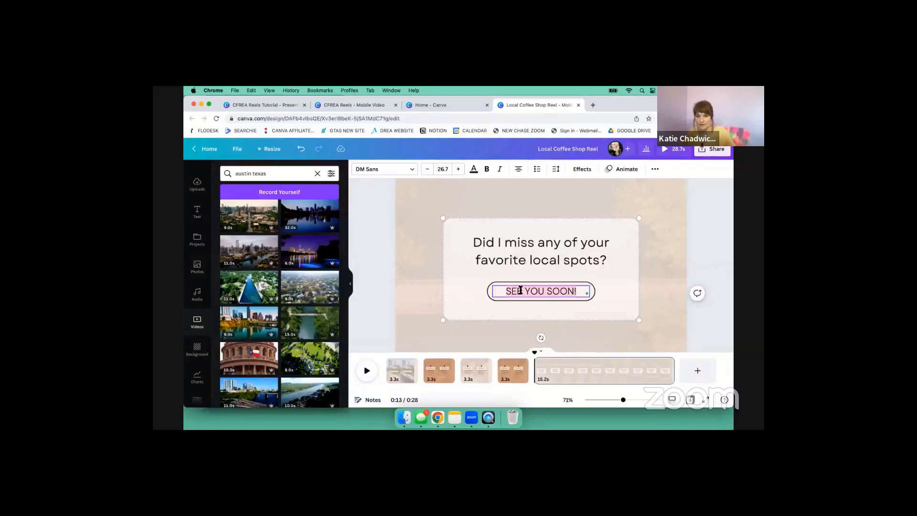
text(DROM)
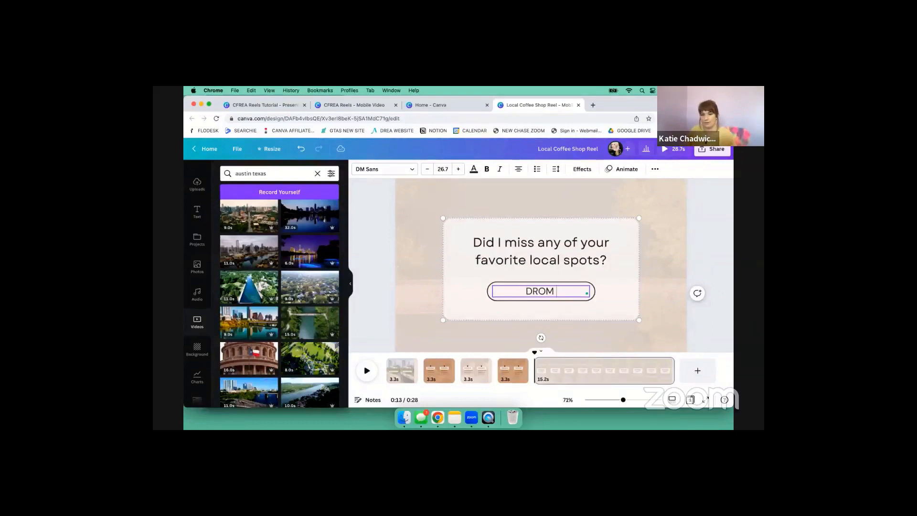
key(BackSpace)
text(P)
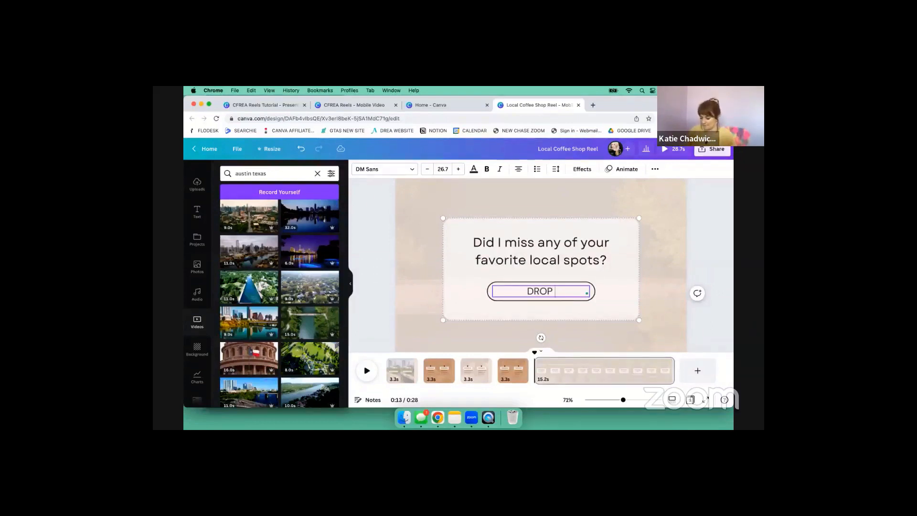
text( 'EM IN THE COMMEN)
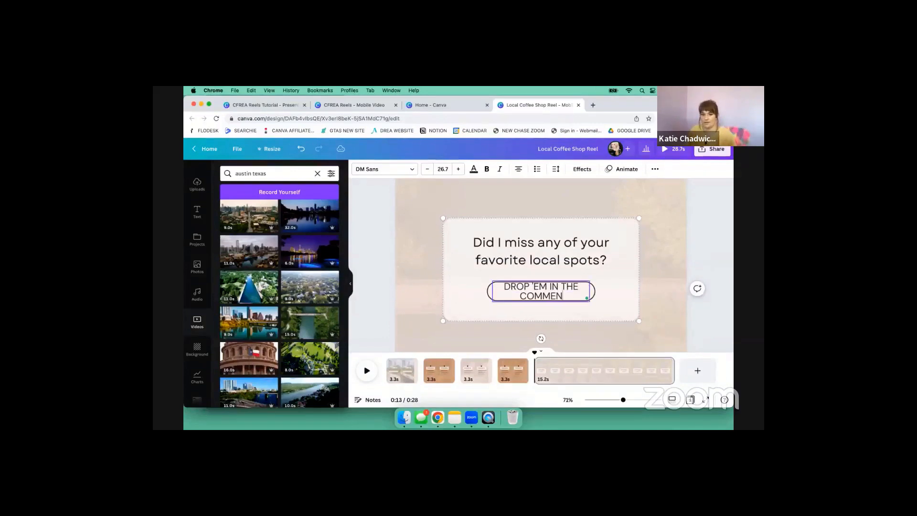
text(TS!)
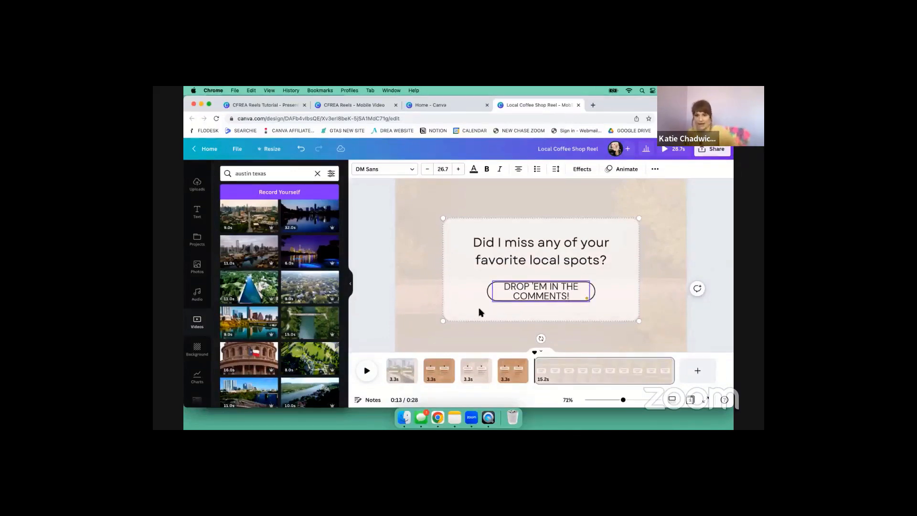
- Reduce the "DROP 'EM IN THE COMMENTS!" font size to 18.7 so the text fits on one line inside its outline
click(431, 172)
click(431, 172)
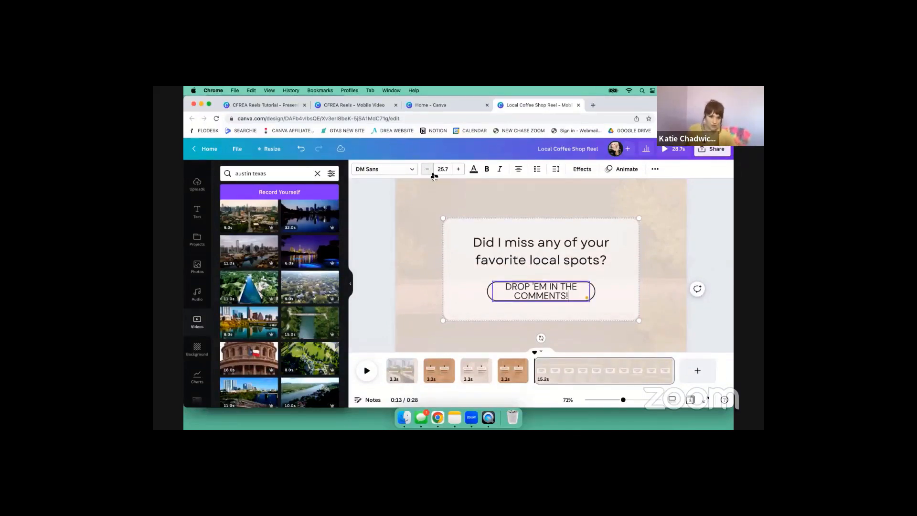
click(430, 172)
click(431, 172)
click(431, 172)
click(431, 172)
click(434, 173)
click(430, 170)
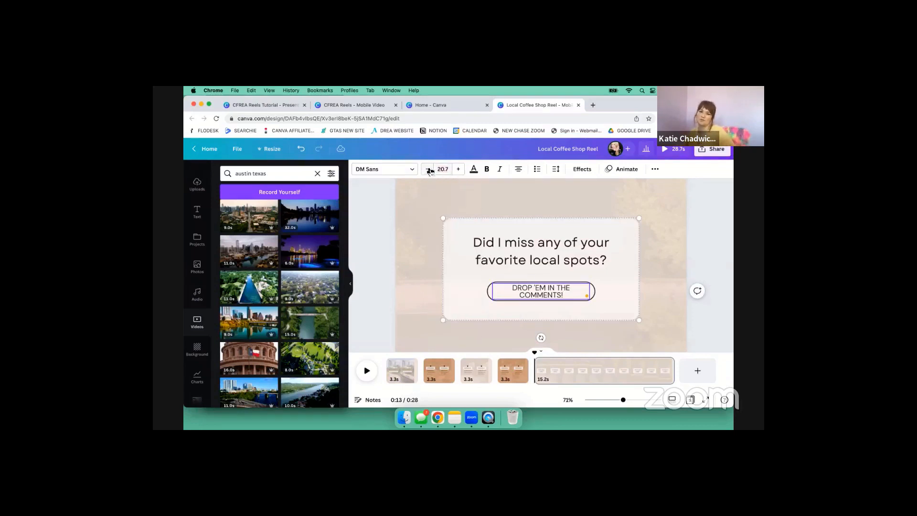
click(429, 170)
click(429, 170)
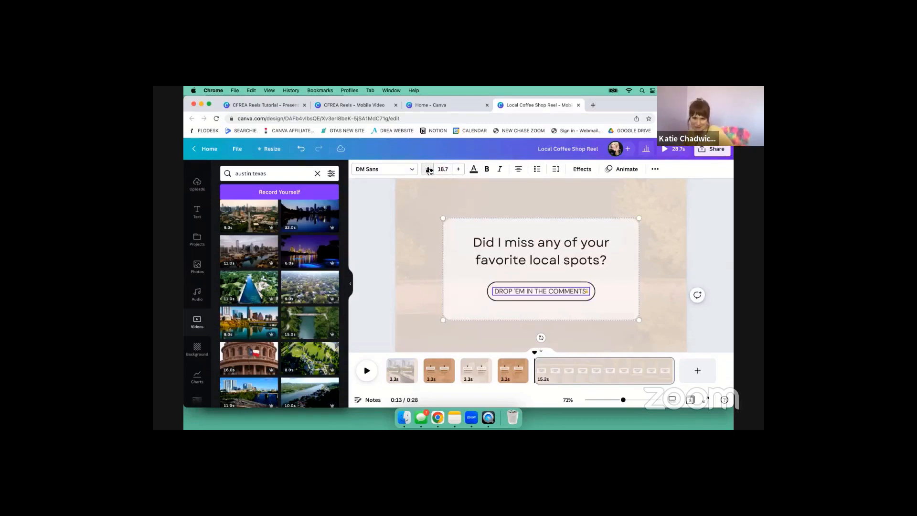
click(389, 302)
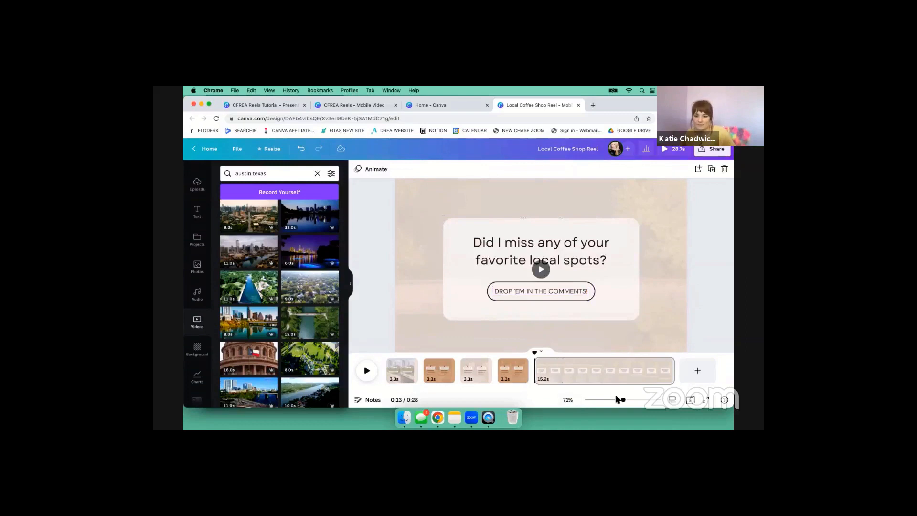
- Shorten the closing comment-prompt page to 3.3 seconds, and play the whole reel from the beginning
drag(623, 401, 601, 399)
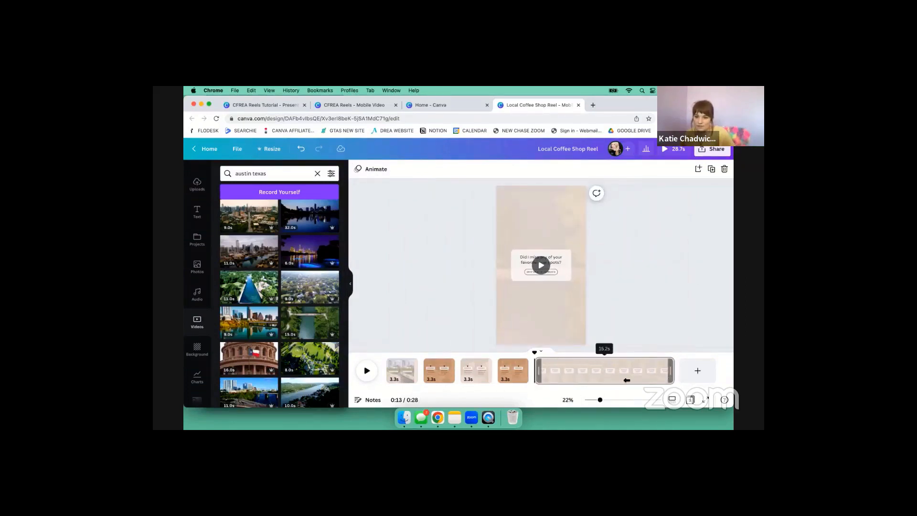
drag(626, 380, 564, 381)
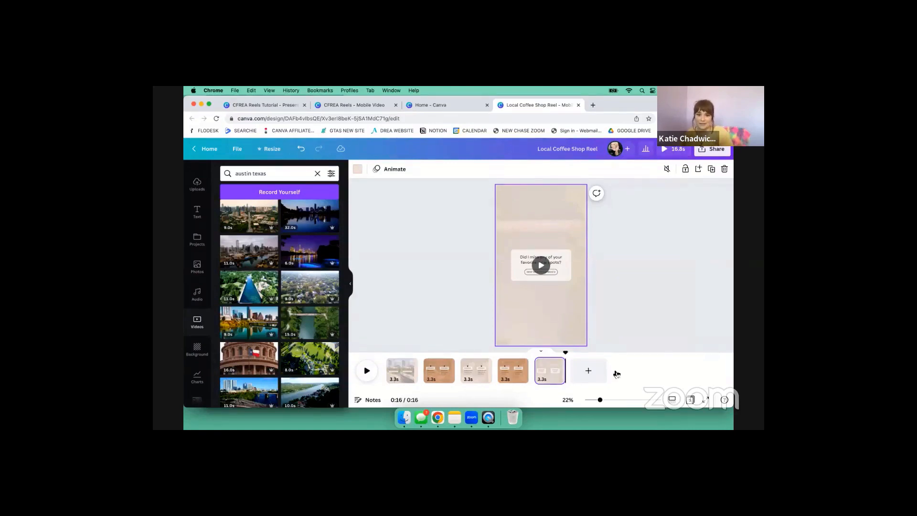
drag(564, 352, 358, 348)
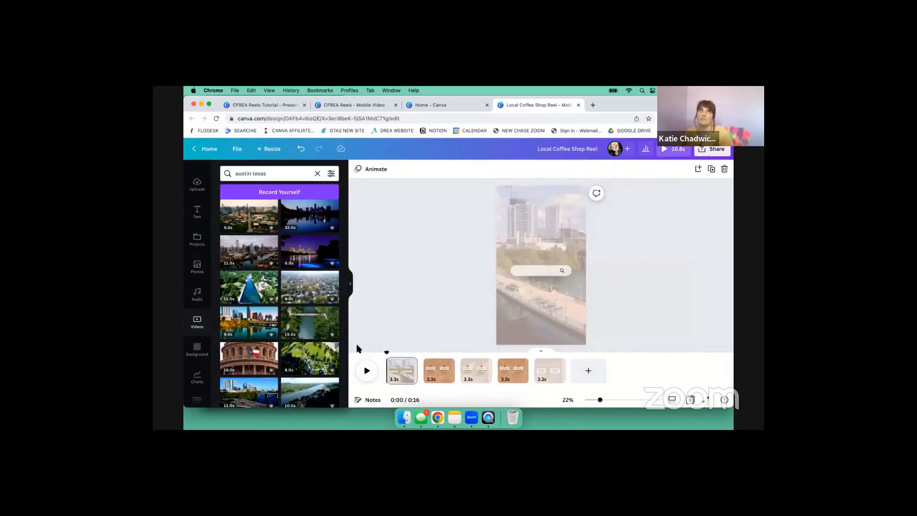
click(372, 377)
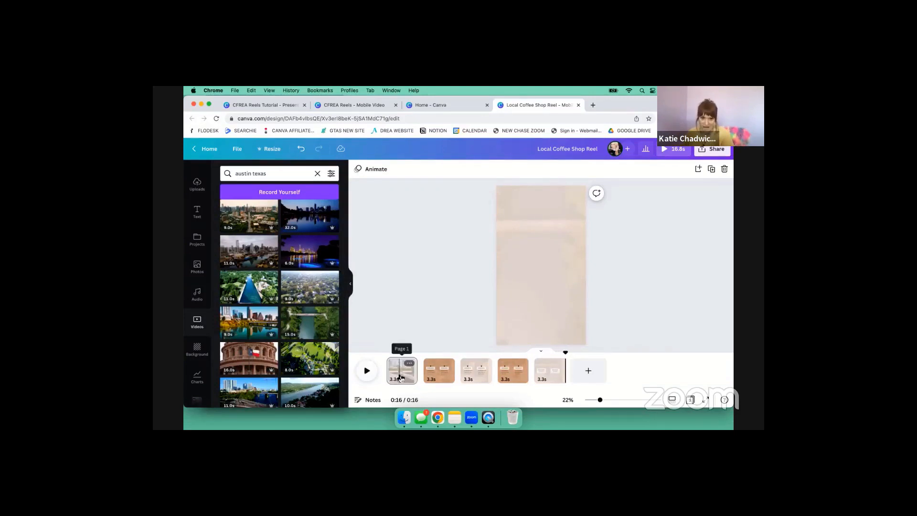
click(400, 377)
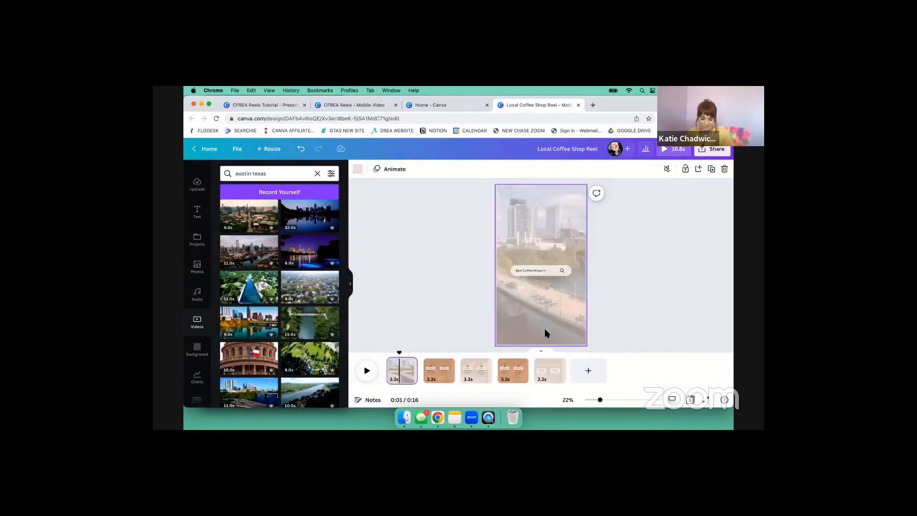
key(t)
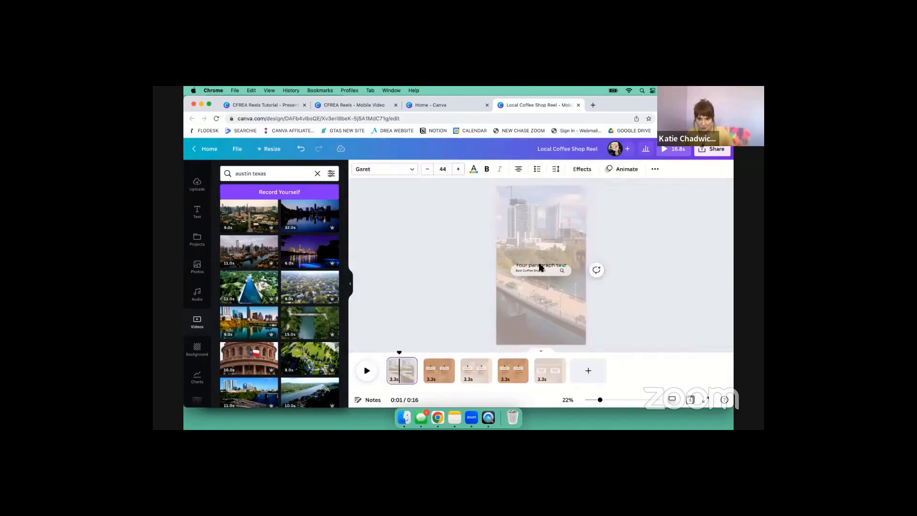
double_click(542, 267)
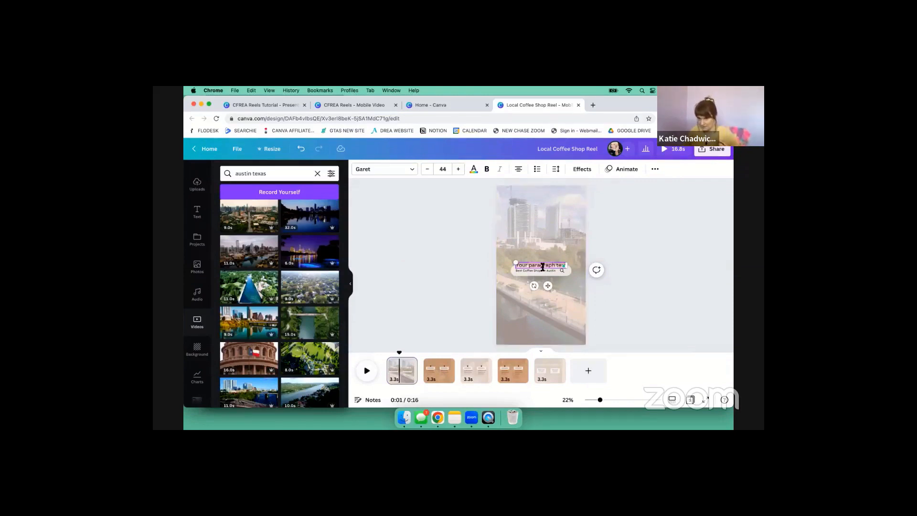
text(@yourhand)
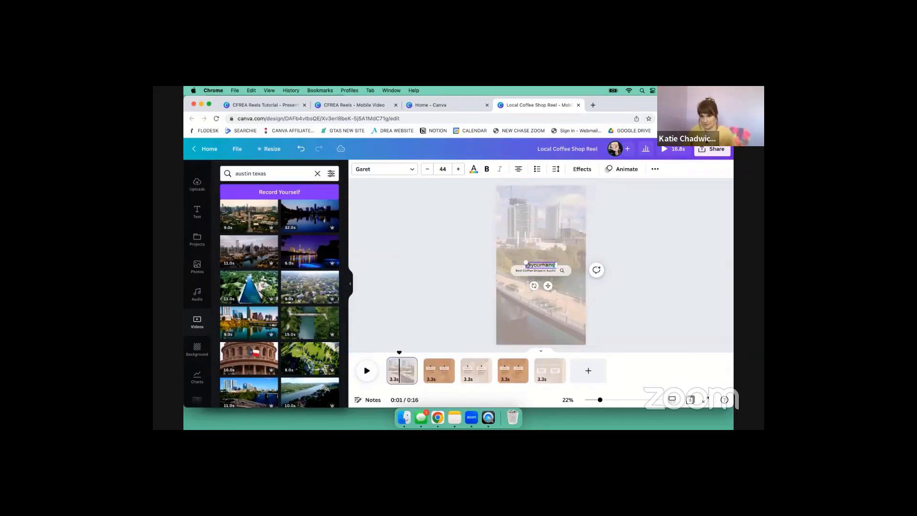
text(lehere)
drag(548, 286, 549, 327)
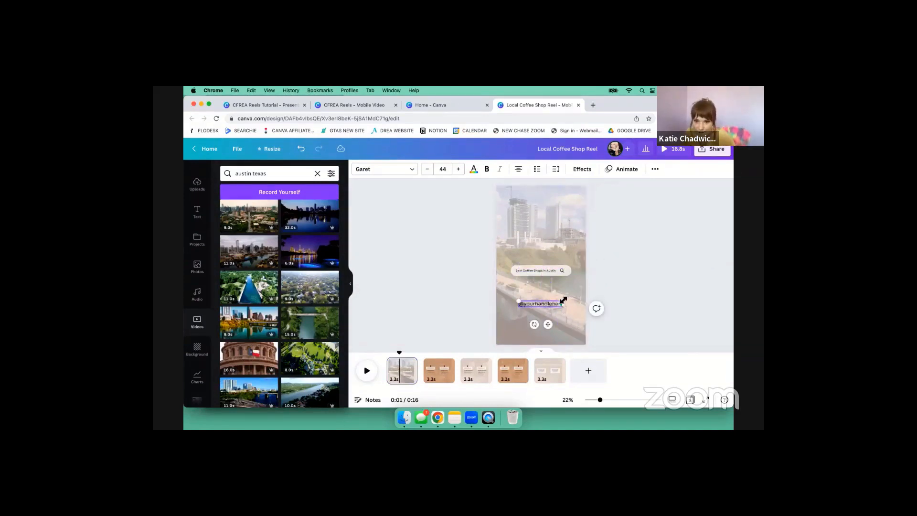
drag(563, 300, 548, 340)
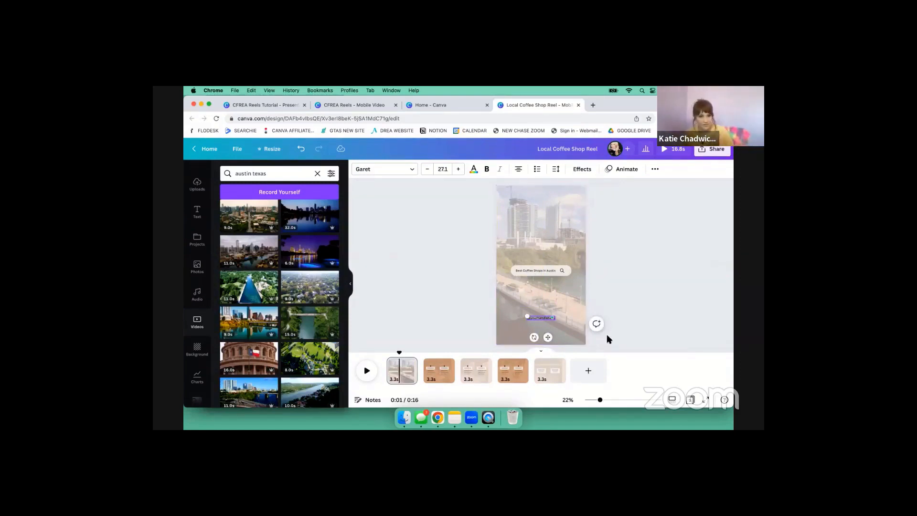
click(554, 369)
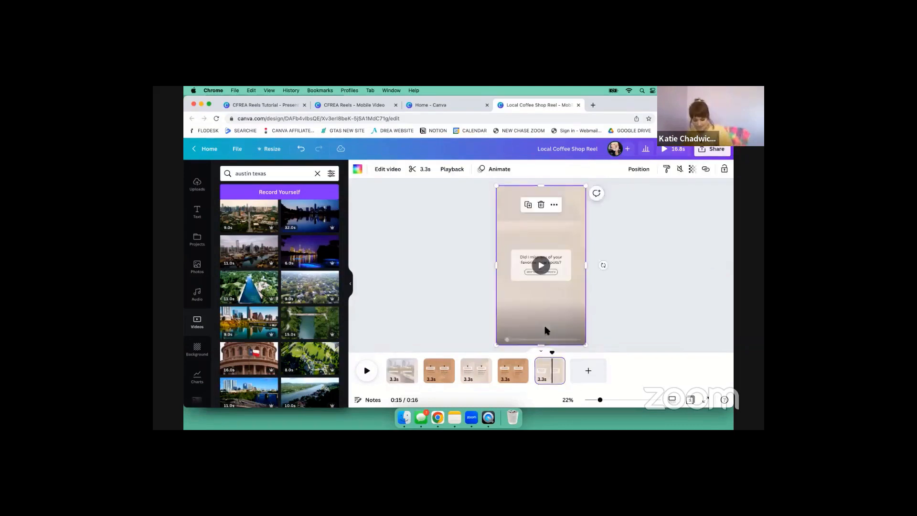
click(471, 313)
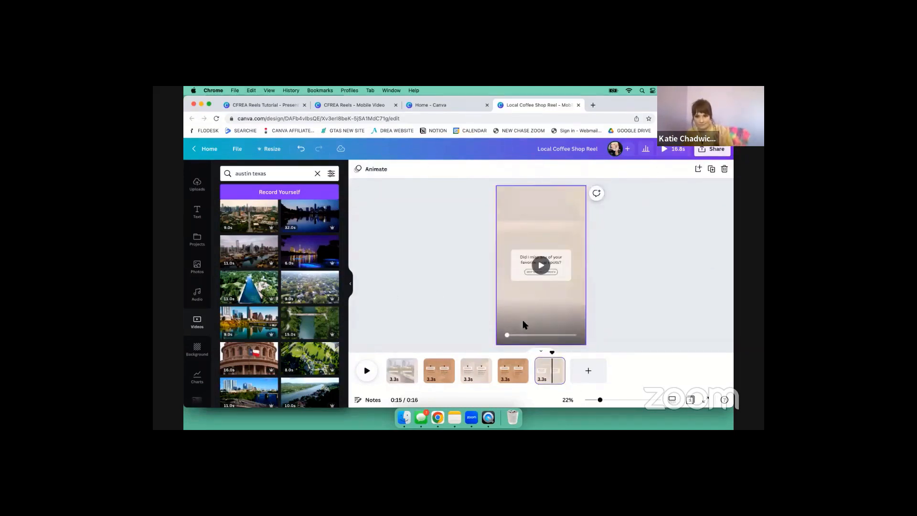
click(526, 300)
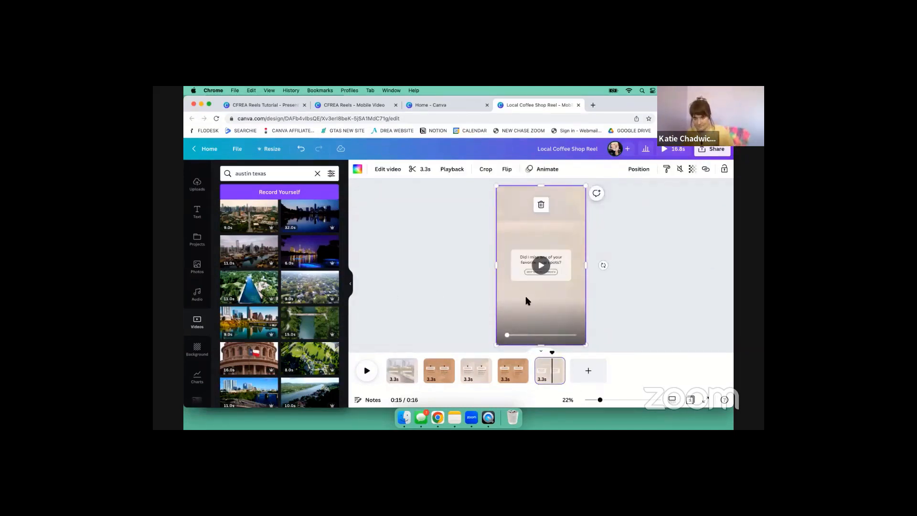
click(401, 370)
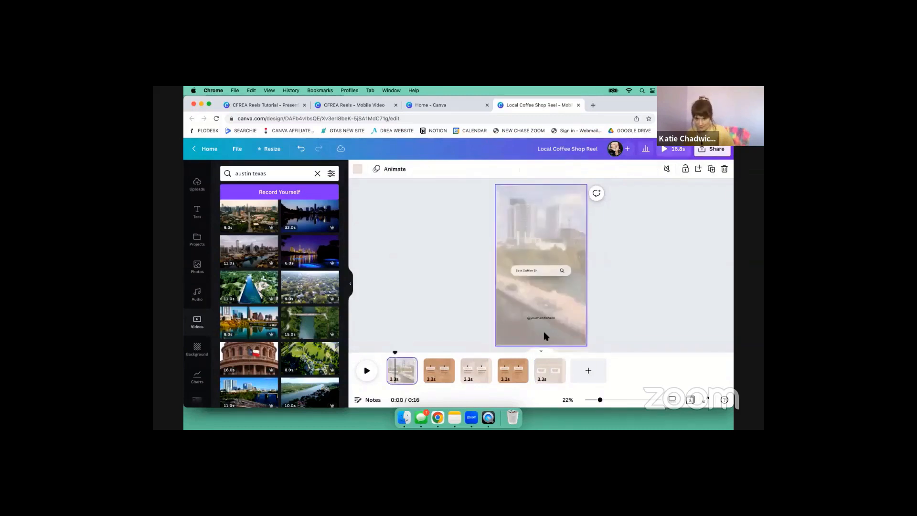
click(543, 322)
double_click(544, 320)
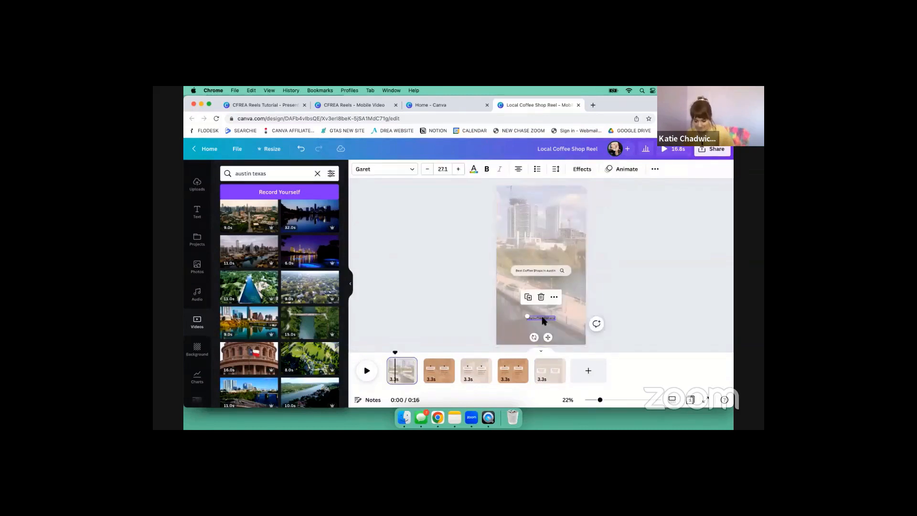
click(545, 372)
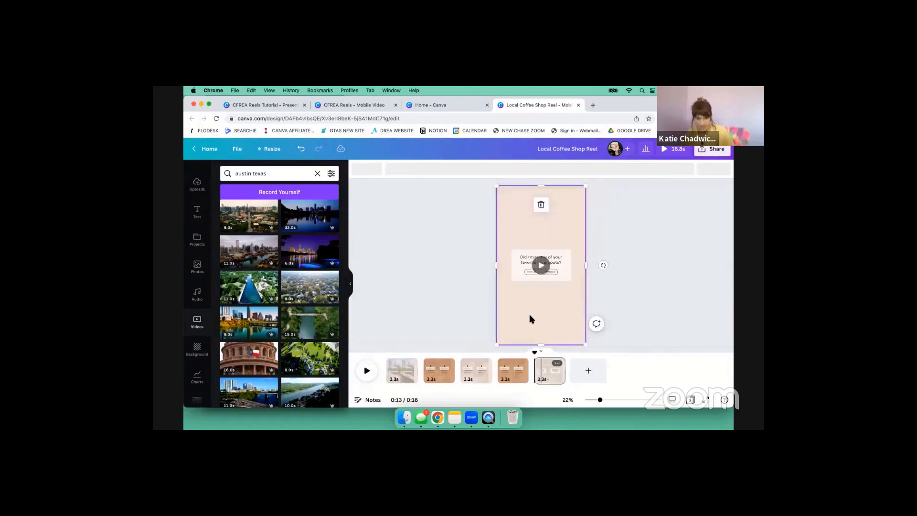
click(531, 319)
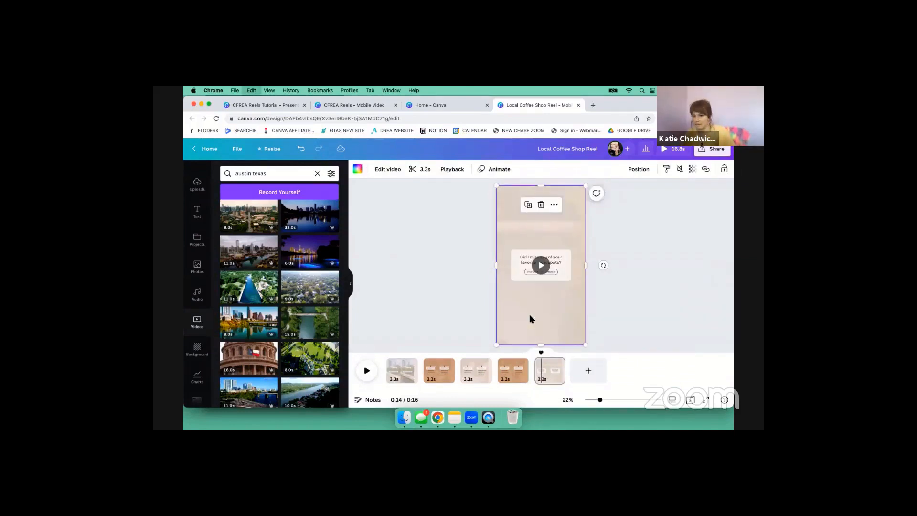
click(531, 318)
click(456, 299)
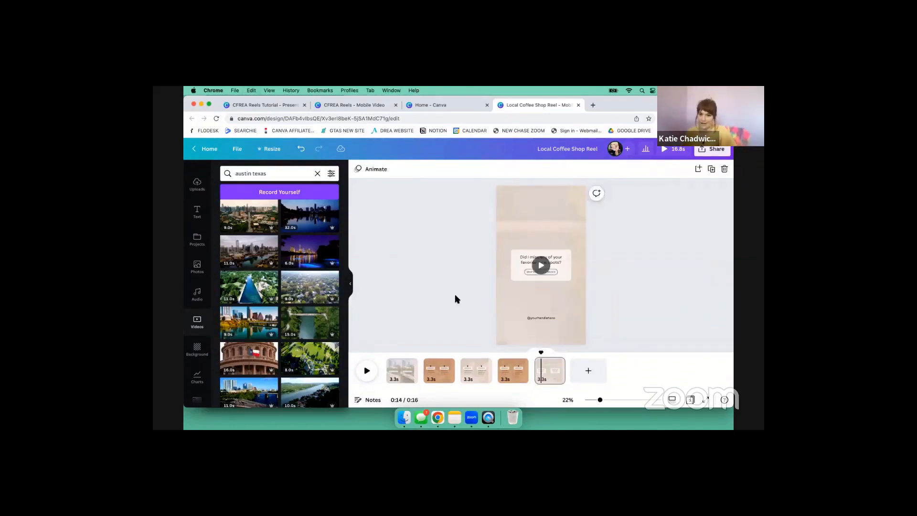
click(437, 378)
click(533, 320)
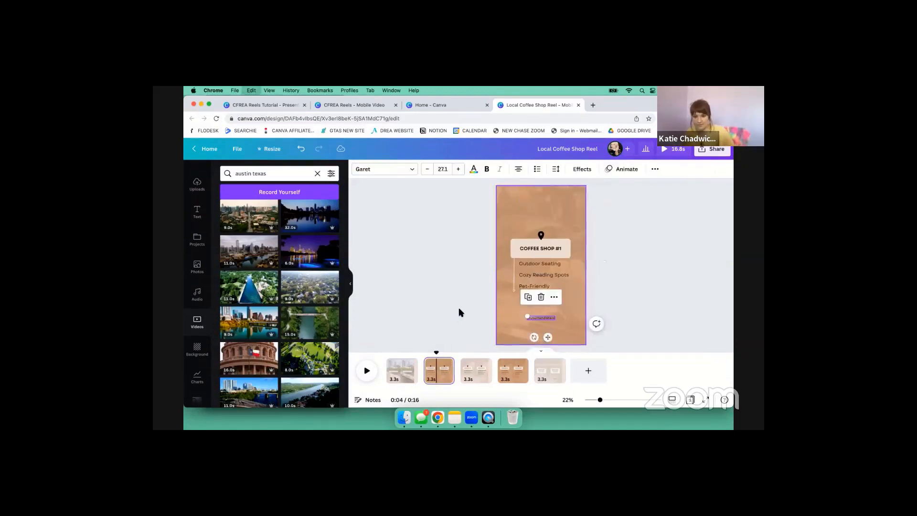
click(461, 311)
click(467, 370)
click(555, 328)
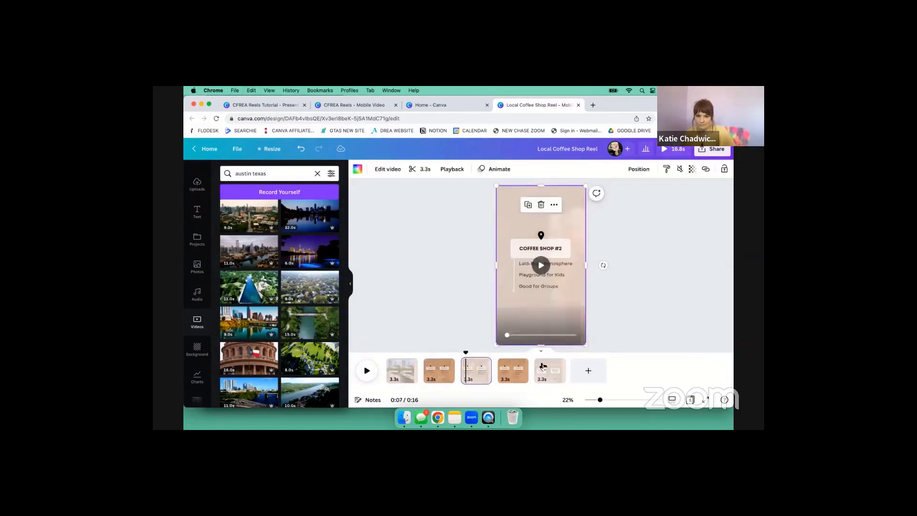
click(542, 318)
click(505, 380)
click(543, 323)
click(542, 318)
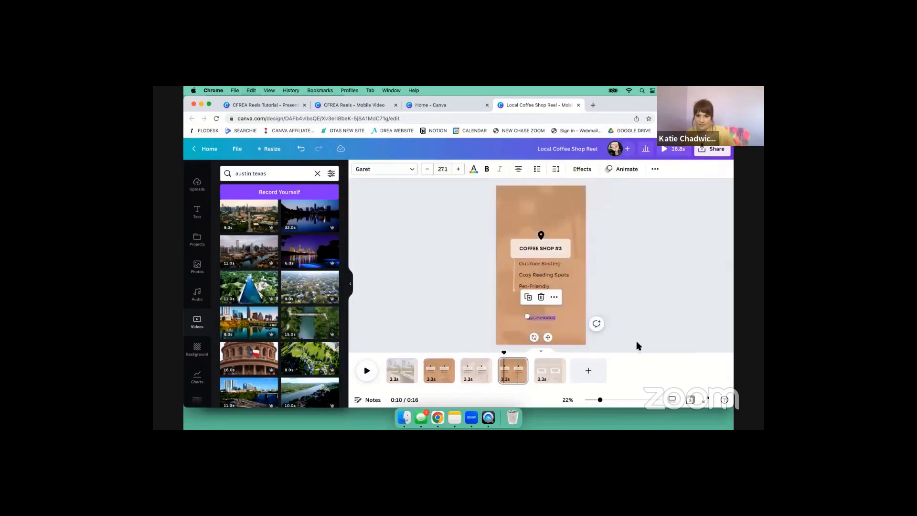
click(454, 301)
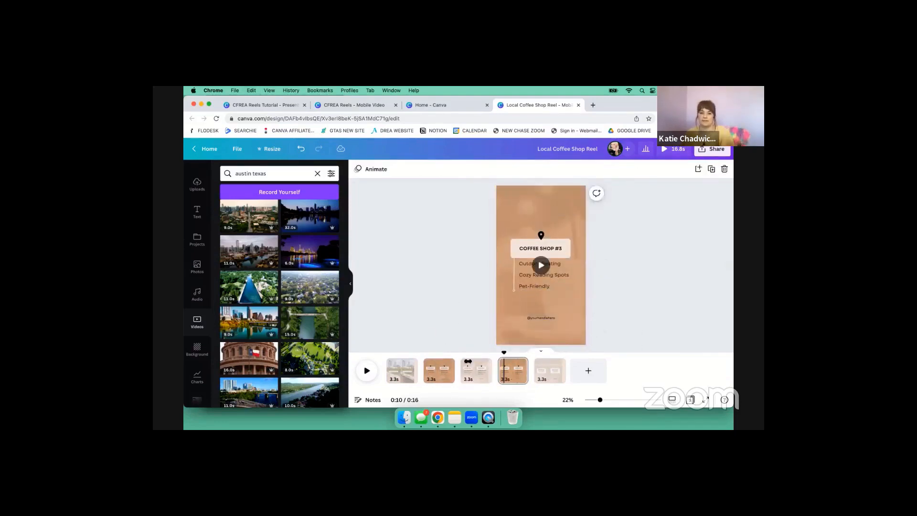
drag(505, 356, 387, 349)
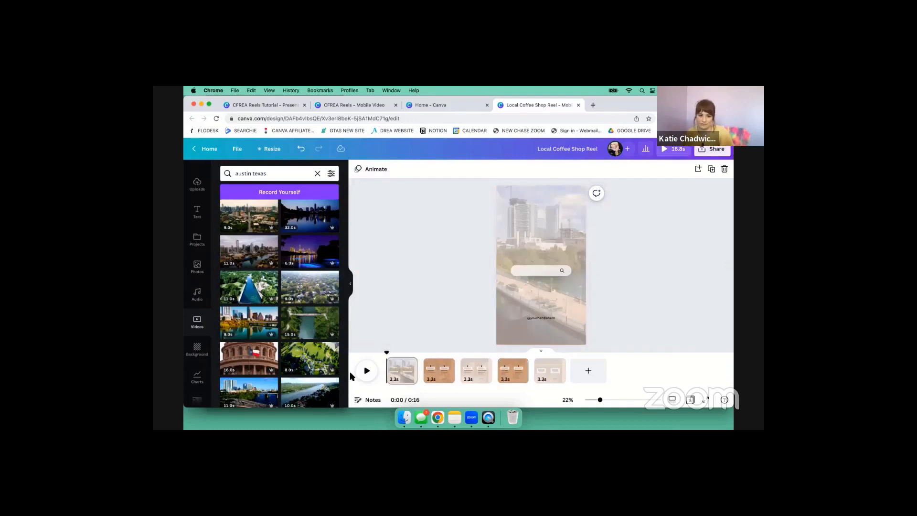
click(368, 372)
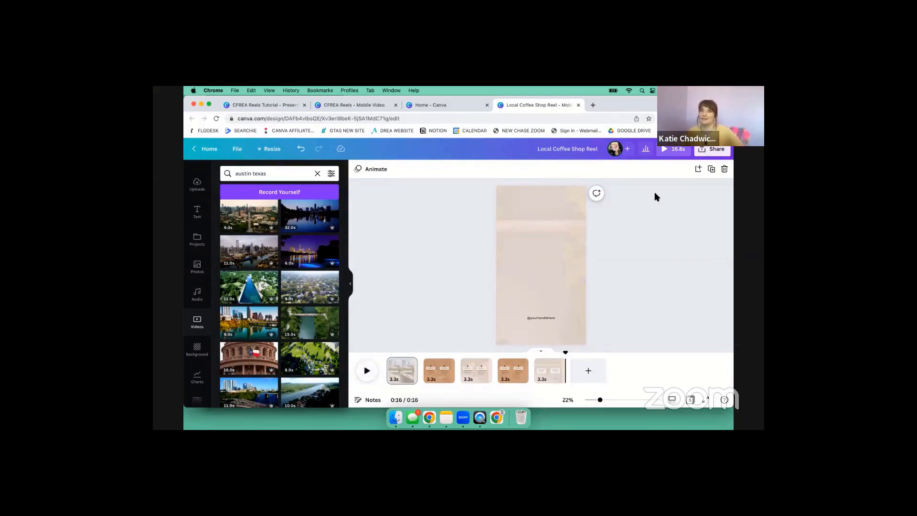
- Find the full set of sharing options for the reel and choose Send to phone
click(706, 154)
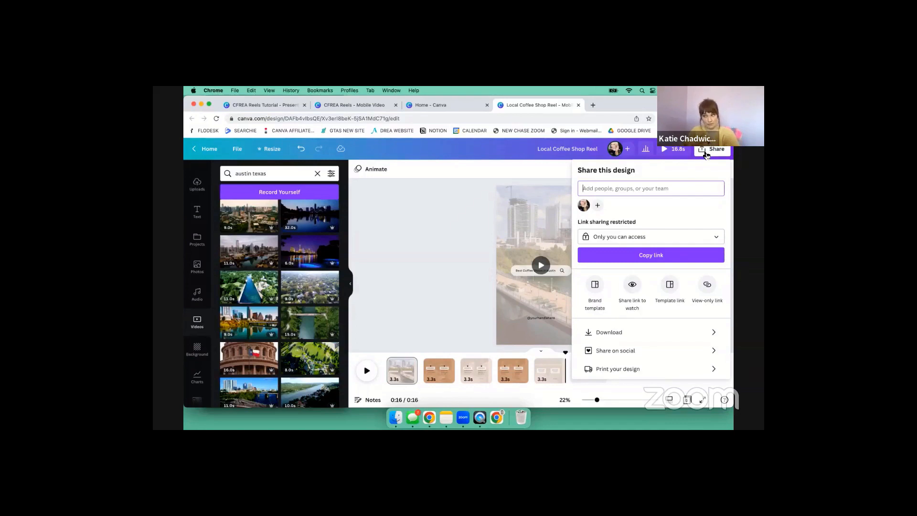
scroll(660, 356, down, 1)
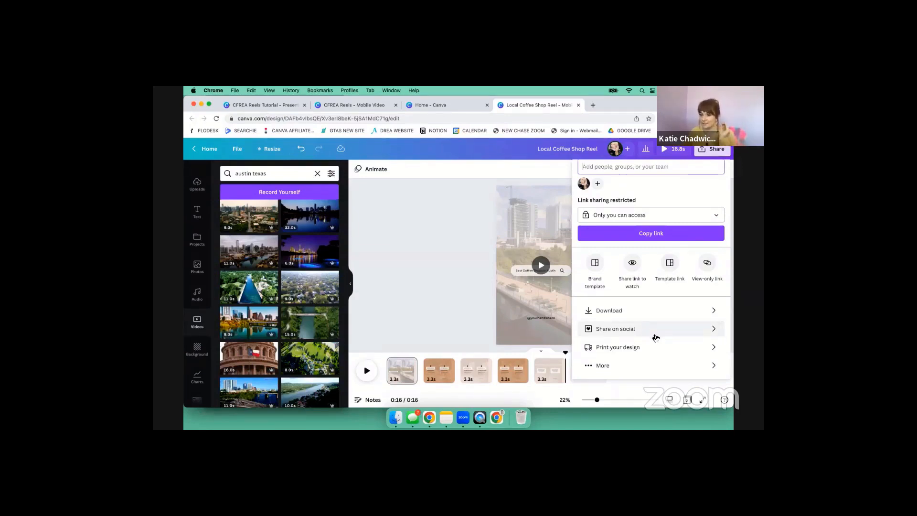
click(650, 364)
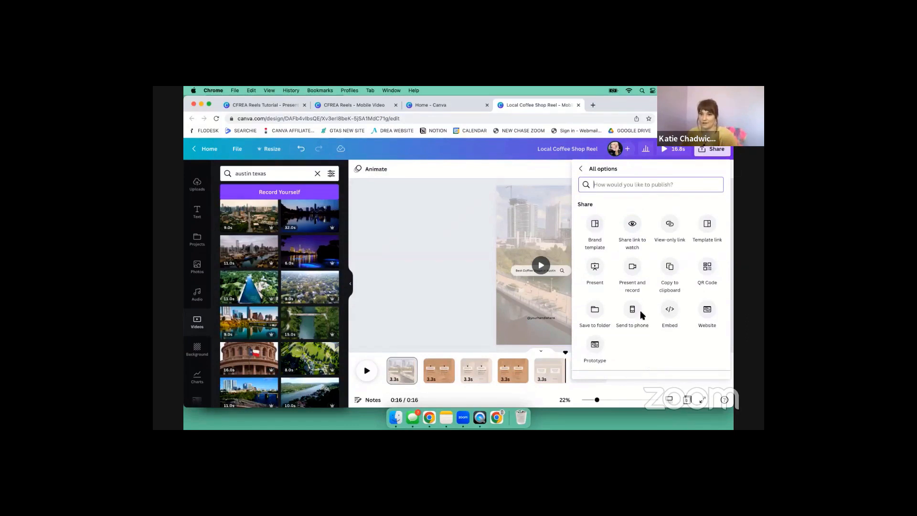
click(636, 314)
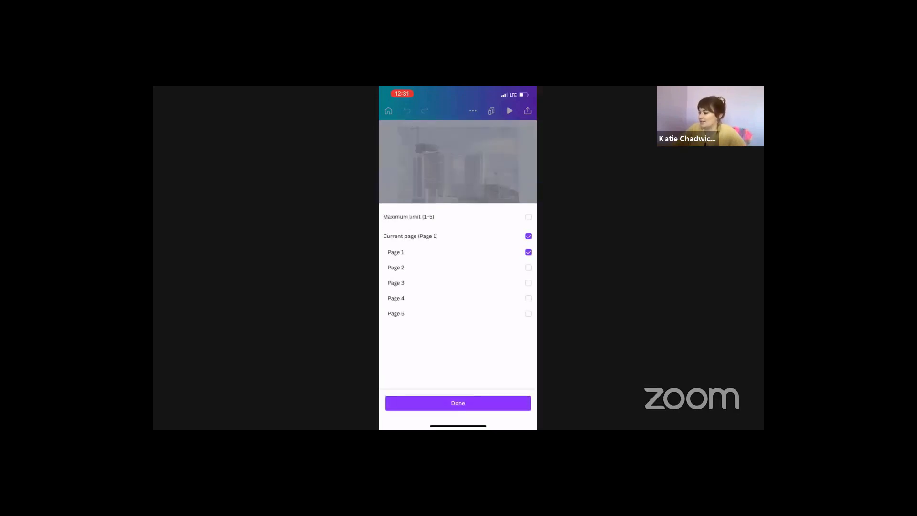
- On the phone, select all five pages for sharing to Instagram Personal and continue with the export
click(528, 217)
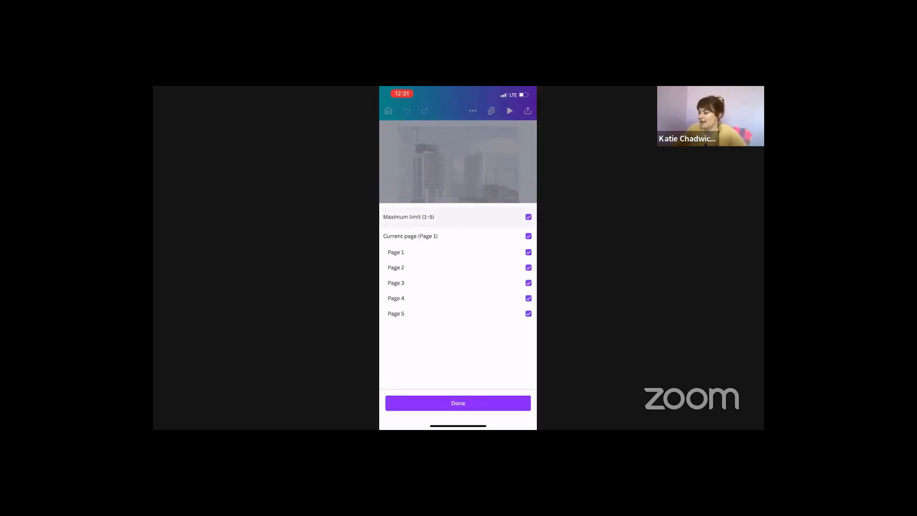
click(458, 403)
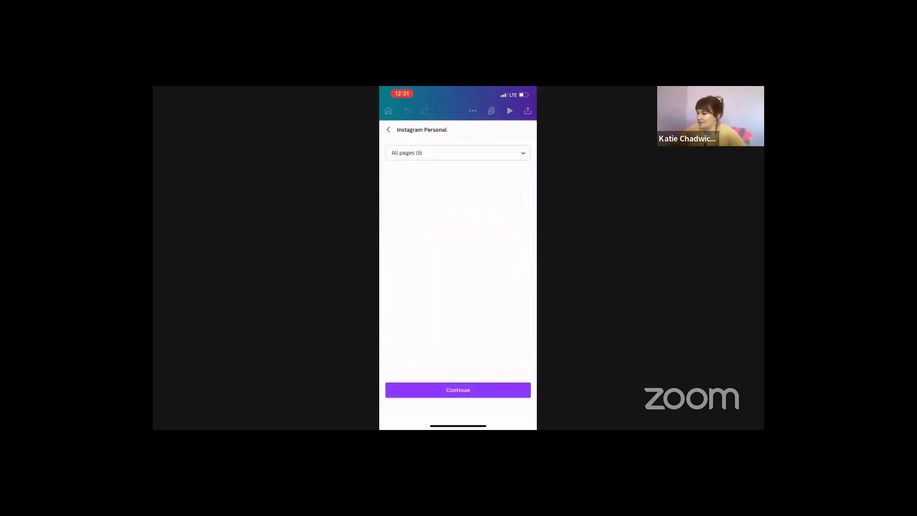
click(458, 390)
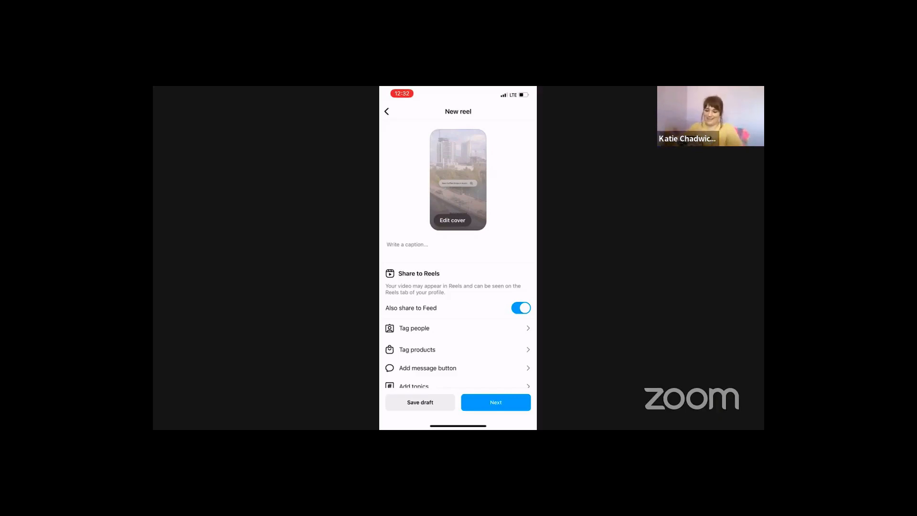
- Search for "merit" among the people to tag in the new Instagram reel, and tag meritcoffee
scroll(458, 253, down, 1)
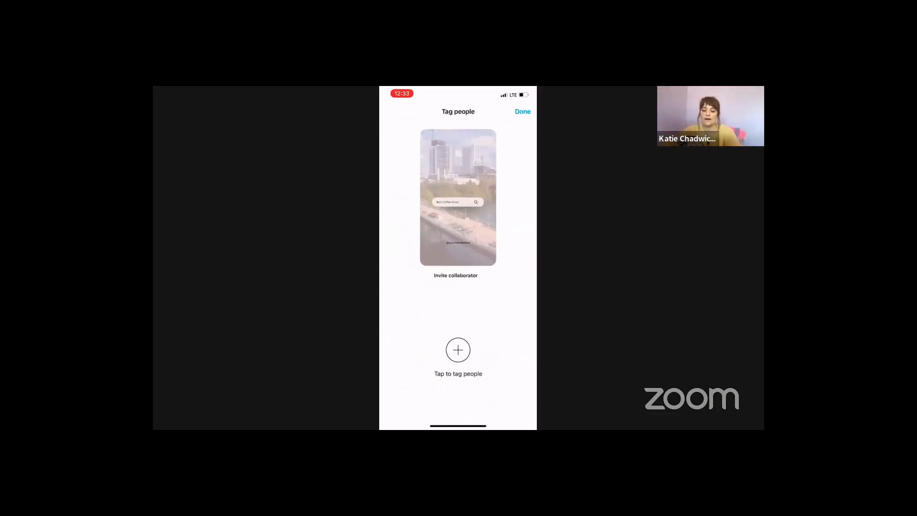
click(457, 349)
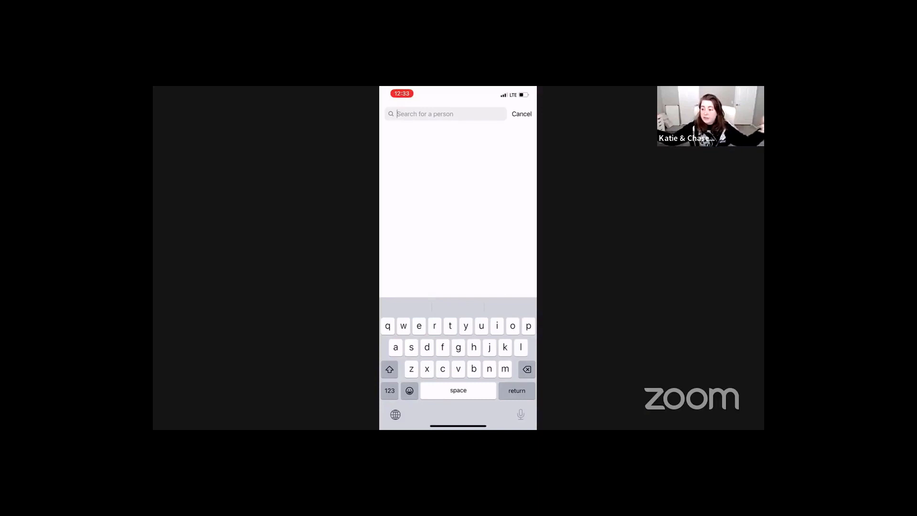
text(merit)
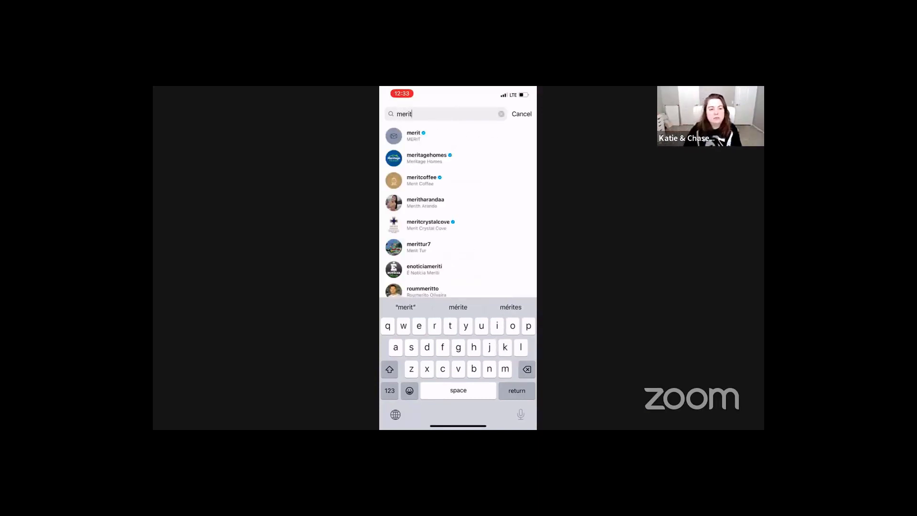
click(421, 180)
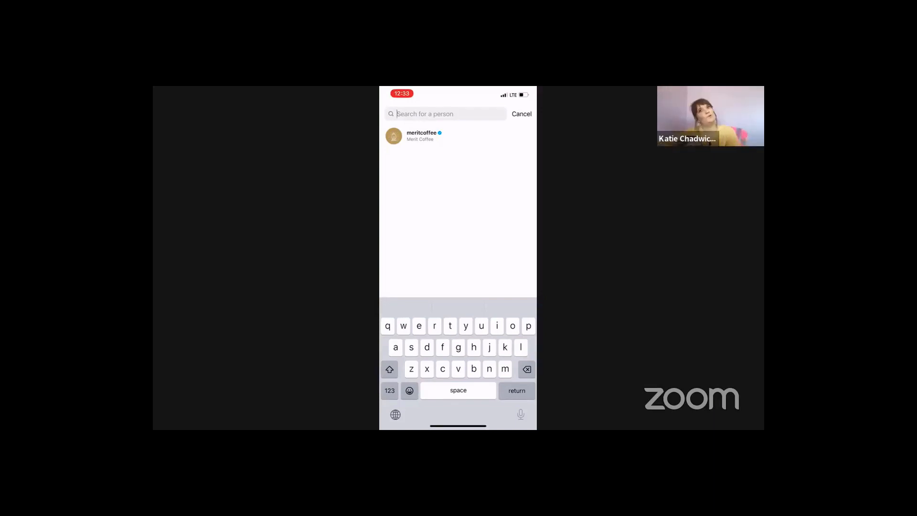
- Search for "austin" to tag whenwherewhataustin and for "cosmic" to tag cosmiccoffeebeer, and finish tagging people in the reel
text(austin)
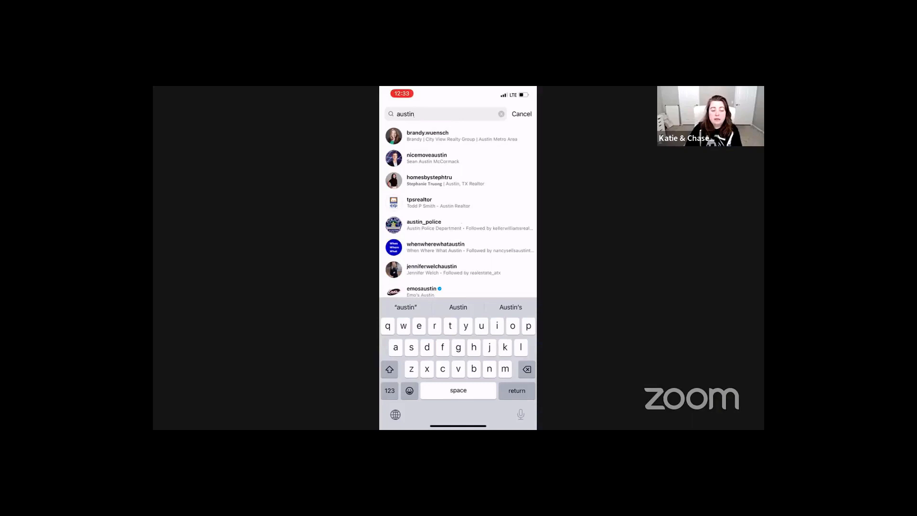
scroll(458, 267, down, 3)
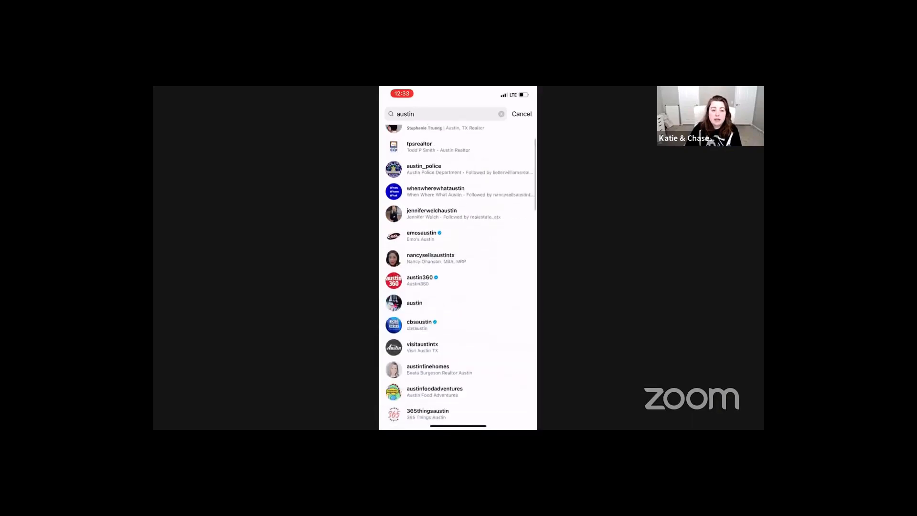
click(435, 192)
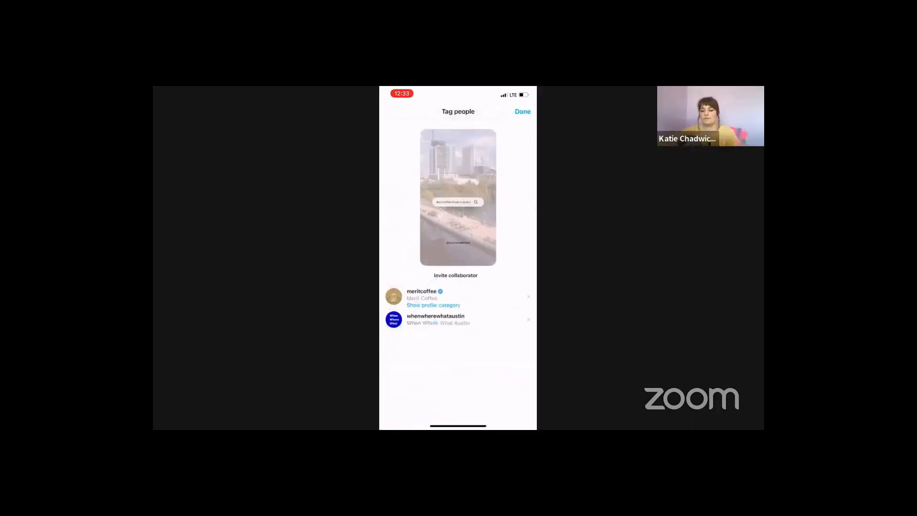
click(455, 275)
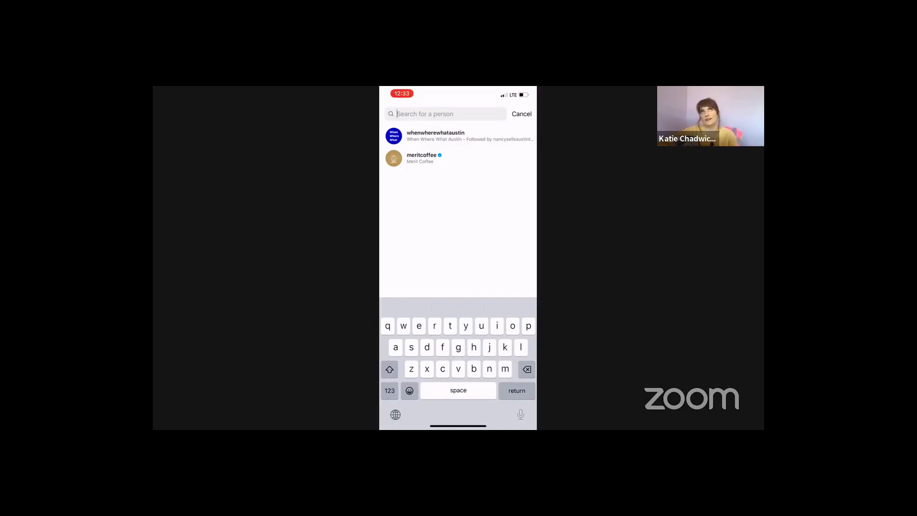
text(cosmic)
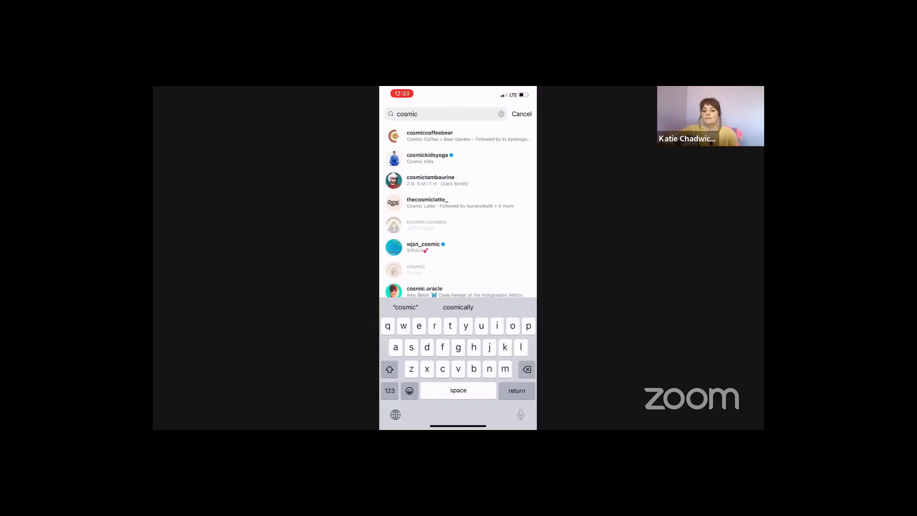
click(458, 136)
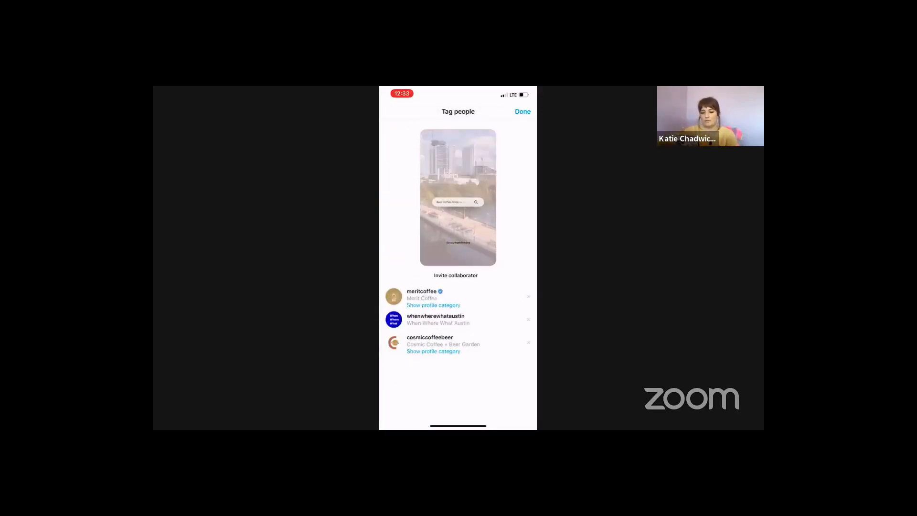
click(522, 111)
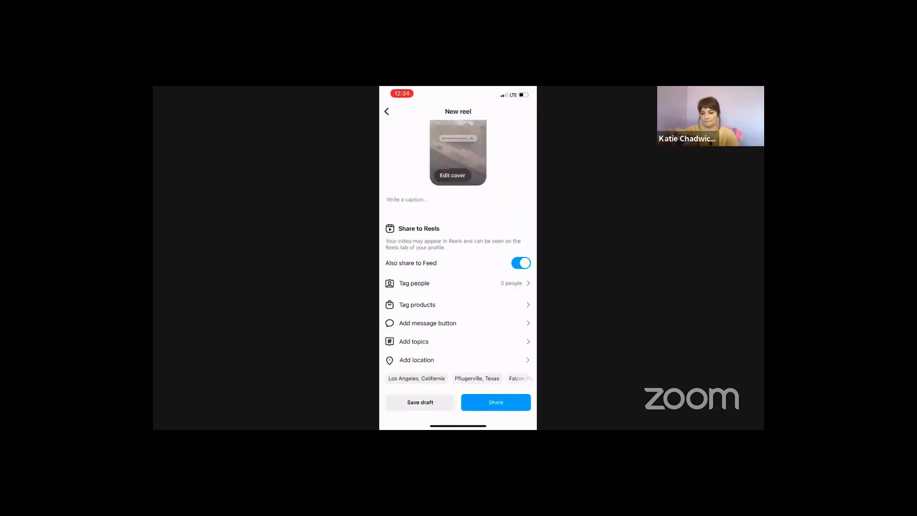
- Add Coffee from the Food & Drink category as the reel's topic
scroll(458, 258, down, 1)
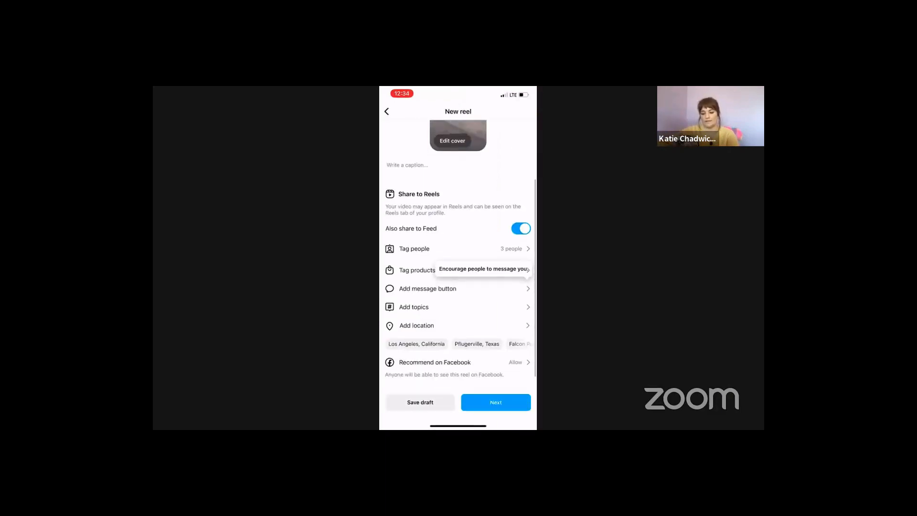
click(413, 307)
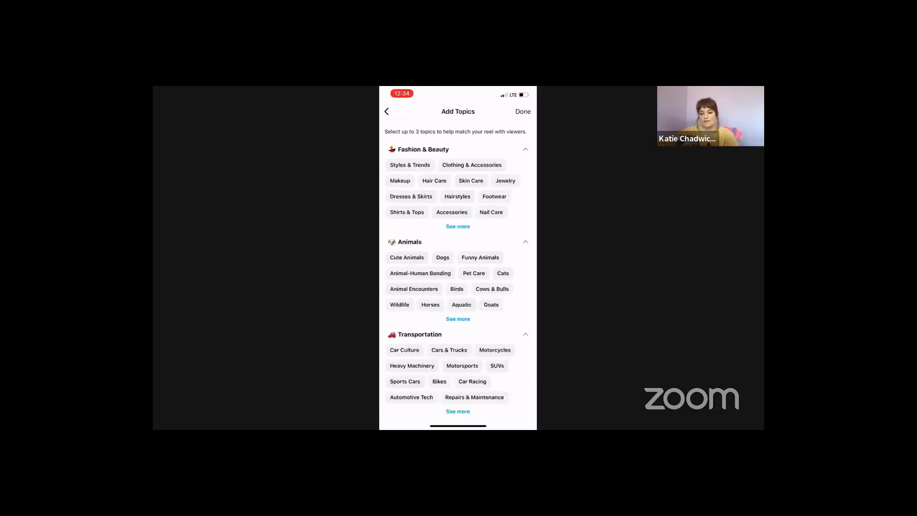
scroll(458, 277, down, 3)
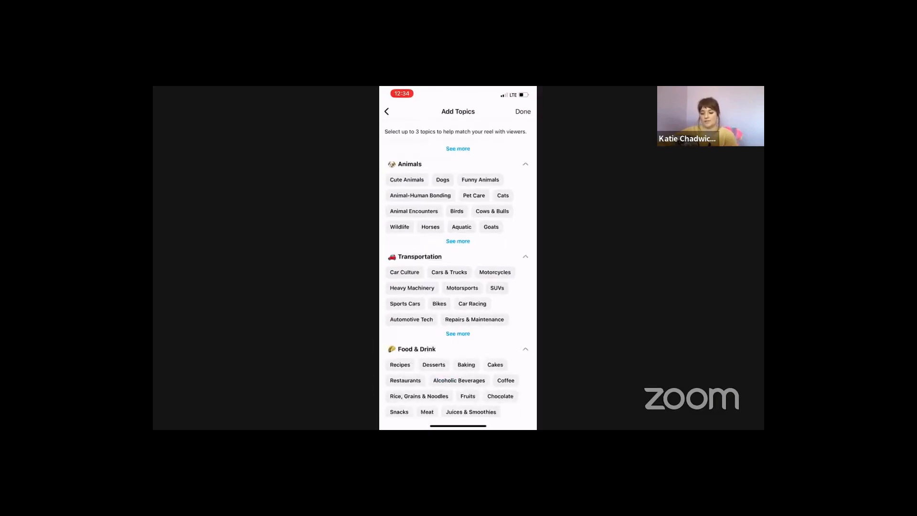
scroll(457, 277, down, 2)
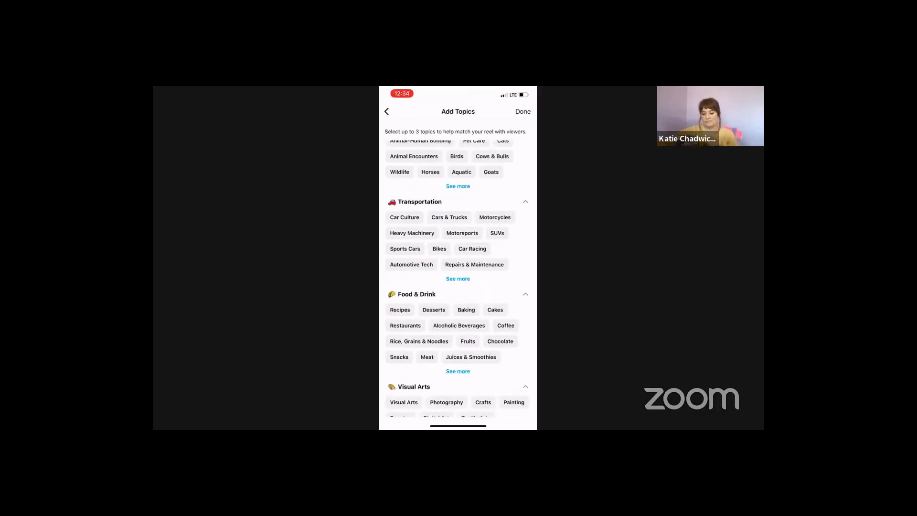
click(506, 326)
click(523, 111)
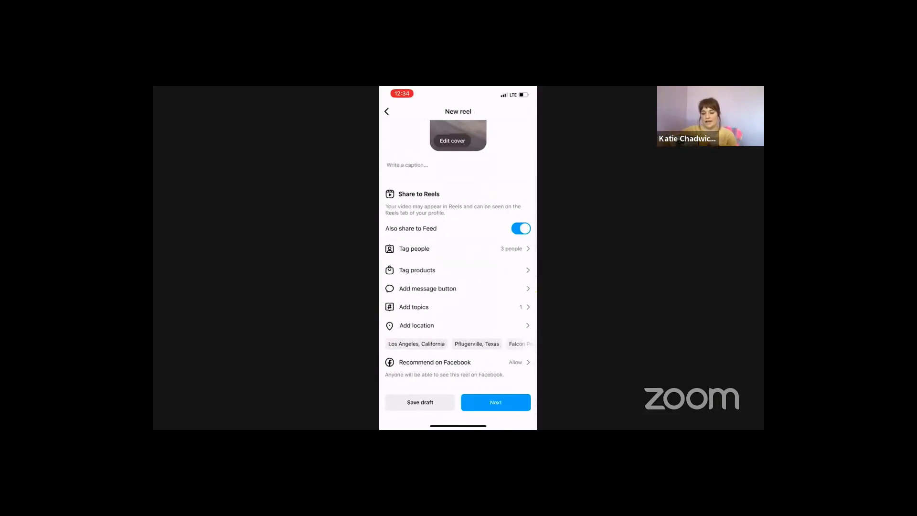
- Search the locations for Austin and set the reel's location to Austin, Texas
click(416, 325)
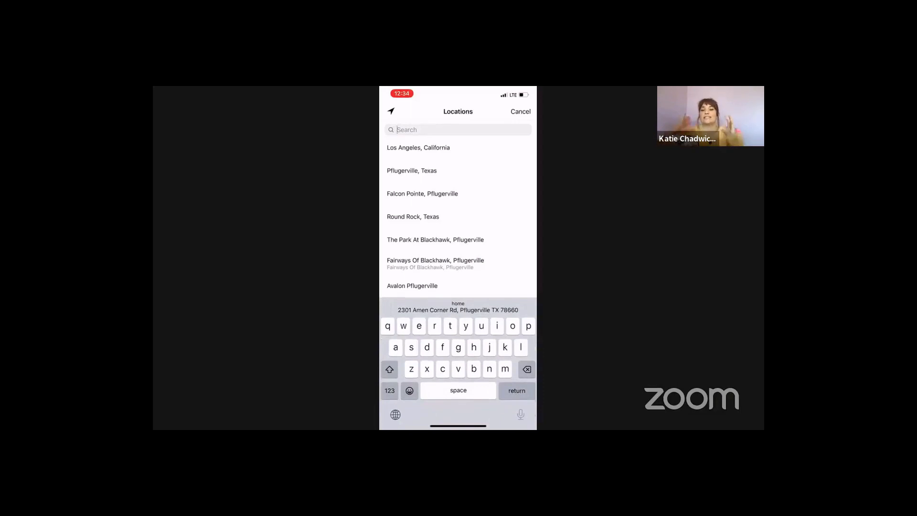
text(aust)
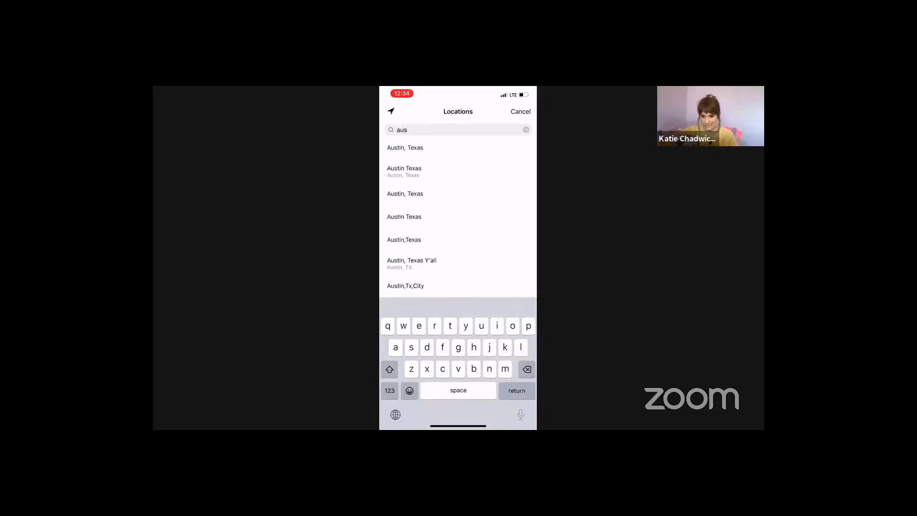
click(403, 148)
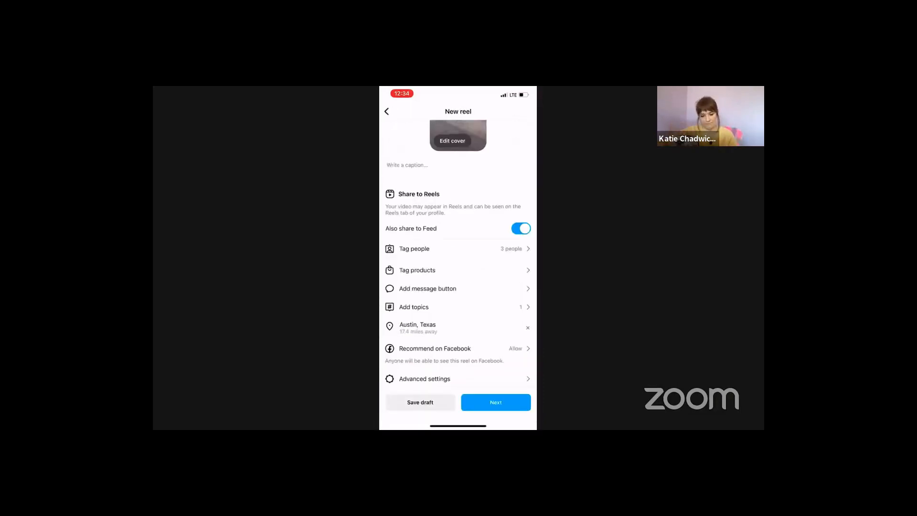
- Leave the reel's caption empty and share the new reel to Instagram
scroll(458, 253, down, 1)
scroll(458, 254, up, 2)
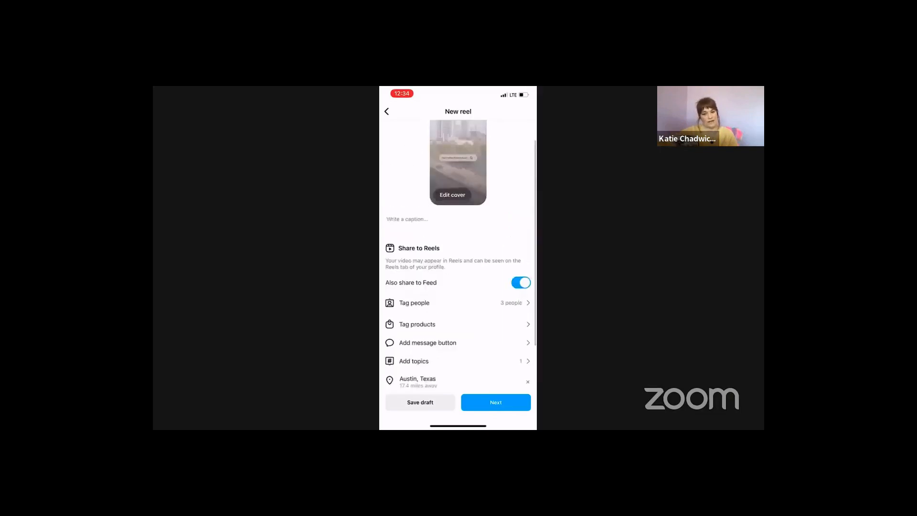
click(407, 217)
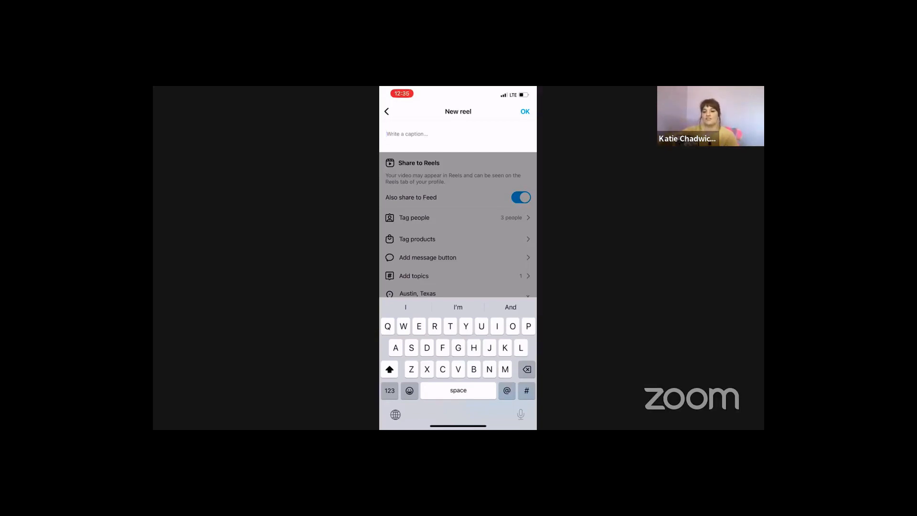
click(525, 112)
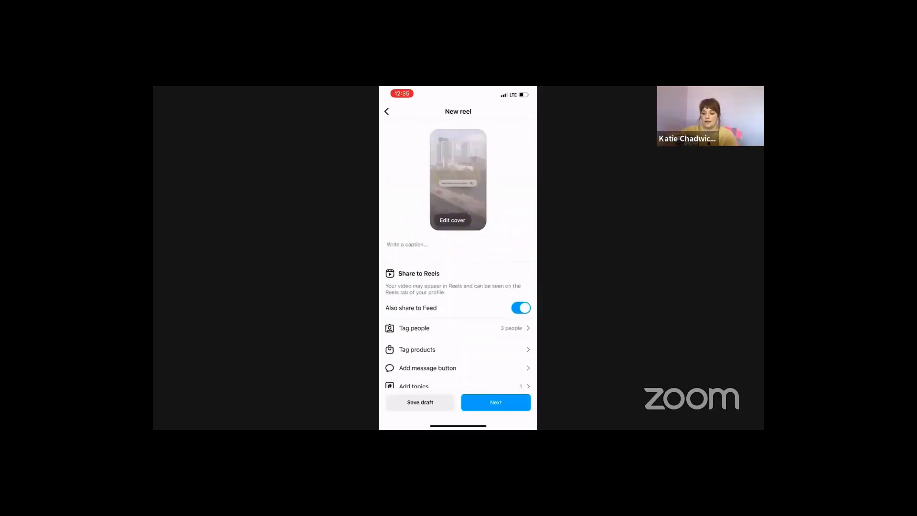
click(496, 403)
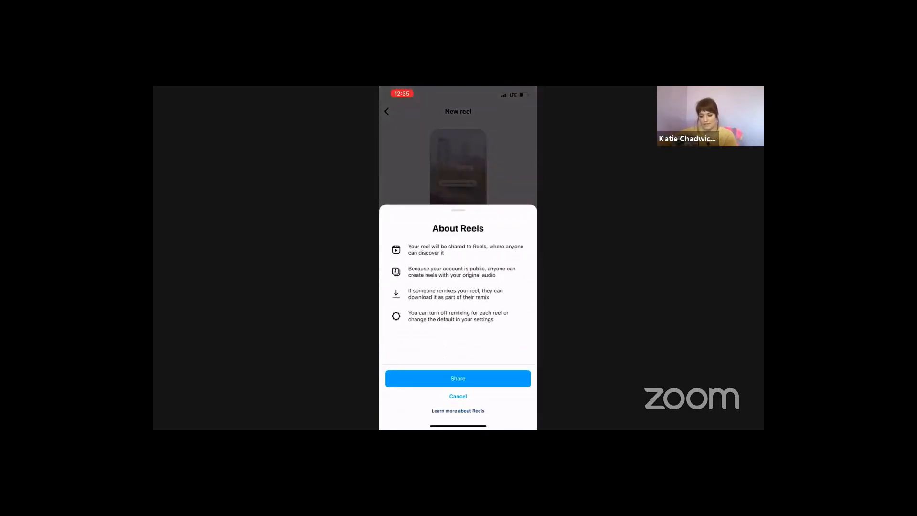
click(458, 379)
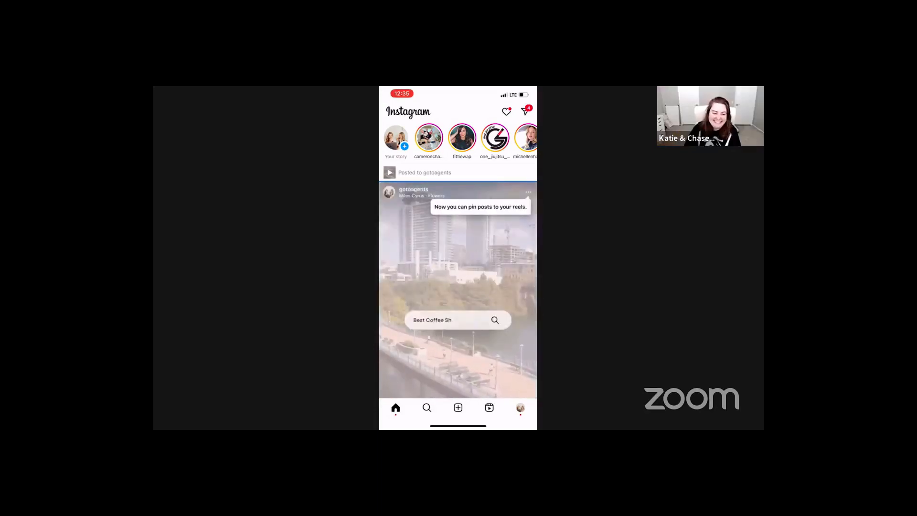
- Pin the posted coffee shop reel to the profile in place of the oldest pinned post, check the profile grid and return to the feed
scroll(457, 259, down, 1)
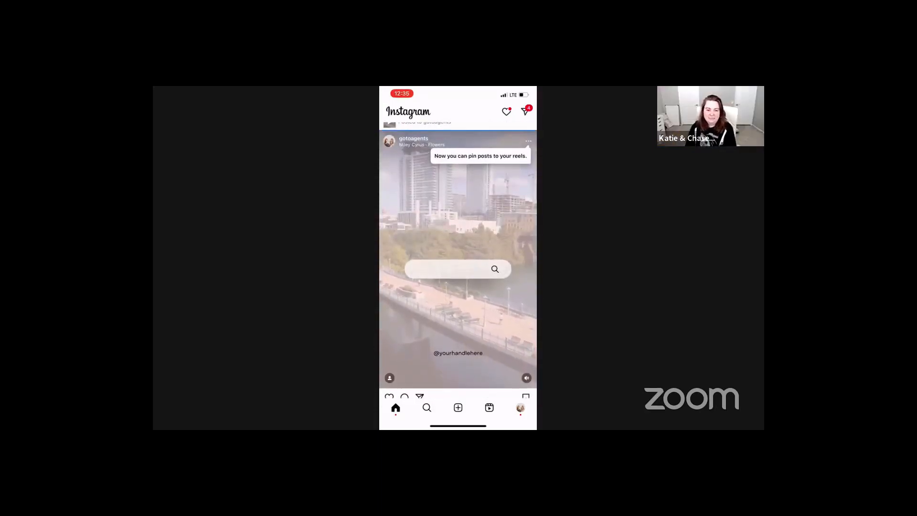
scroll(458, 259, down, 1)
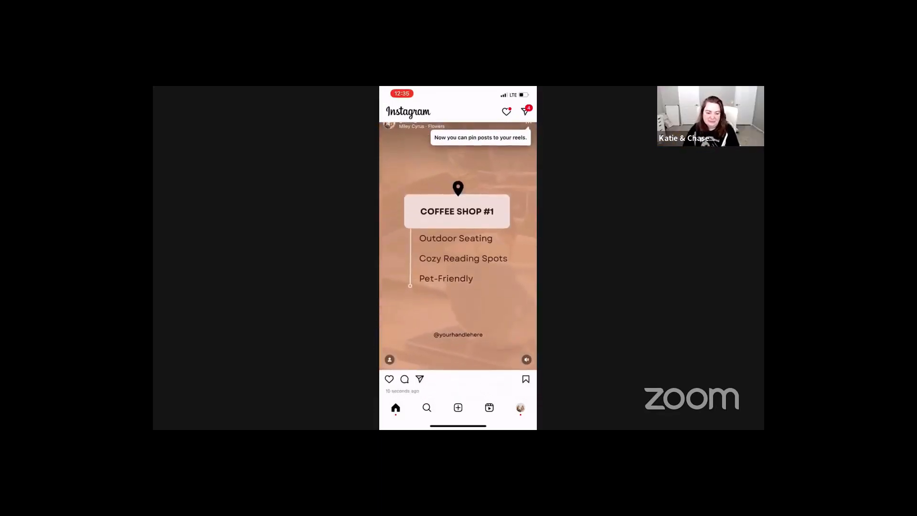
scroll(458, 259, up, 1)
click(528, 136)
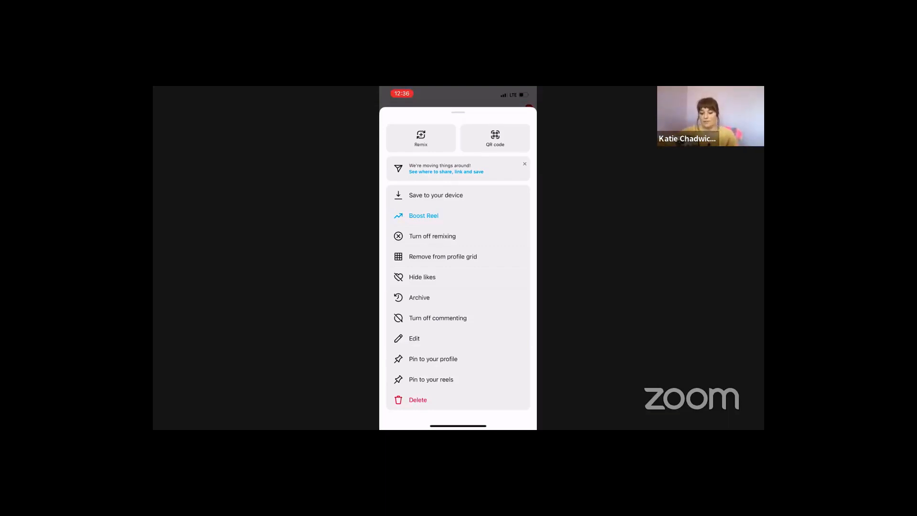
click(433, 359)
click(458, 282)
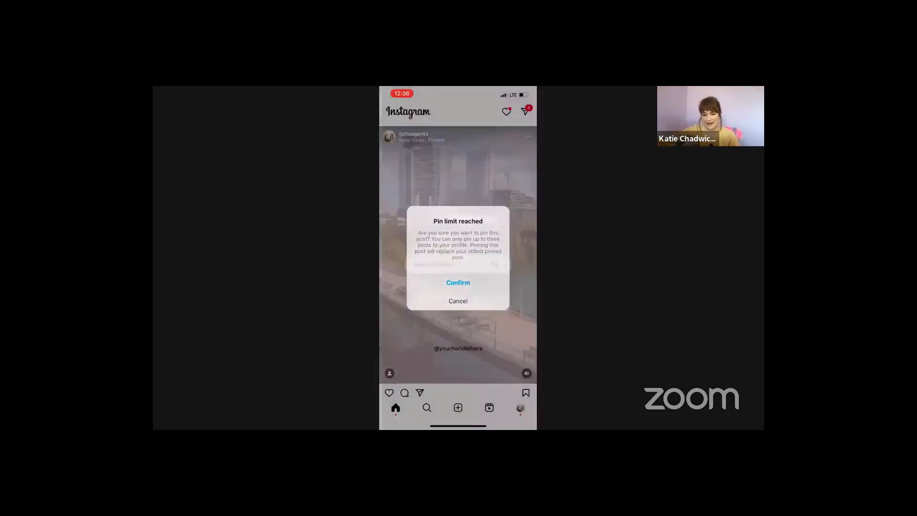
click(521, 408)
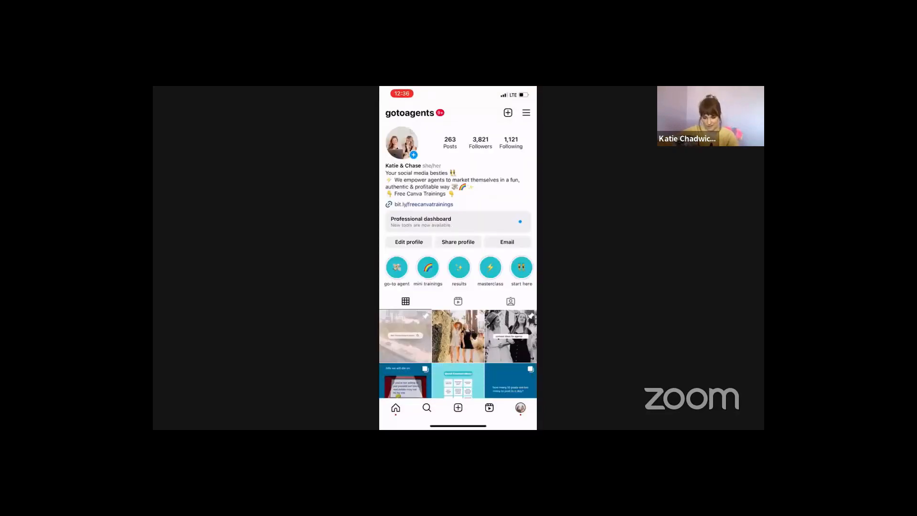
click(396, 408)
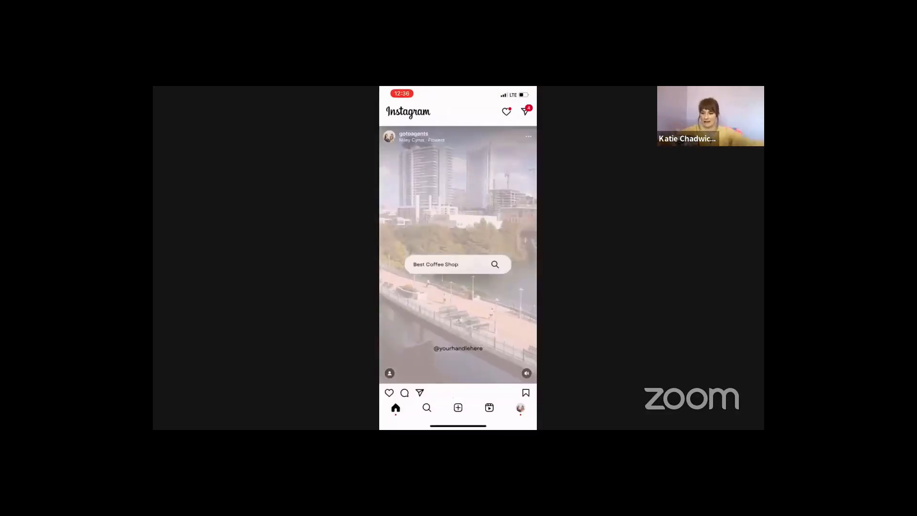